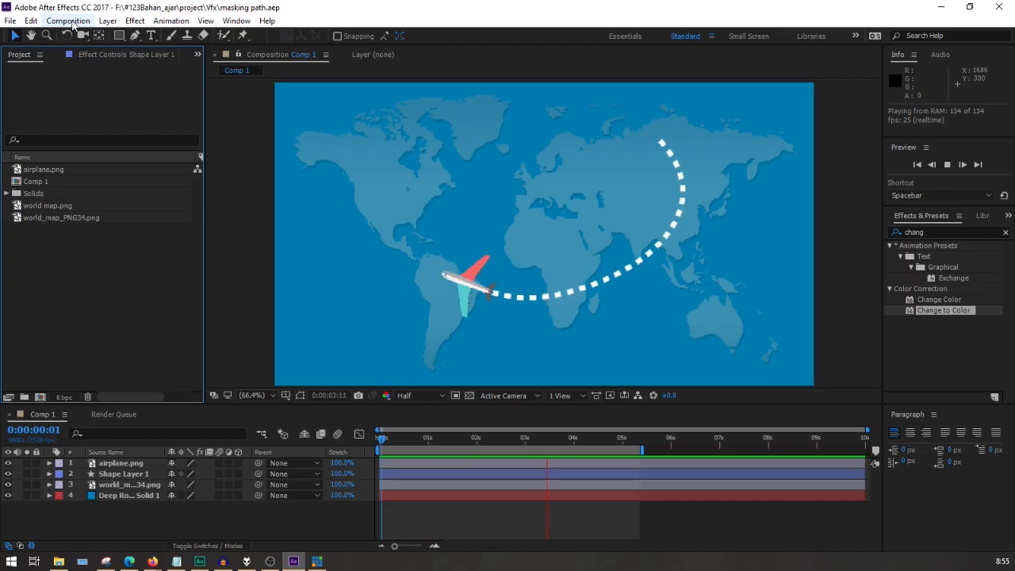
Create a new composition named Comp 2 with the HDV/HDTV 720 25 preset and a 10-second duration.
click(67, 21)
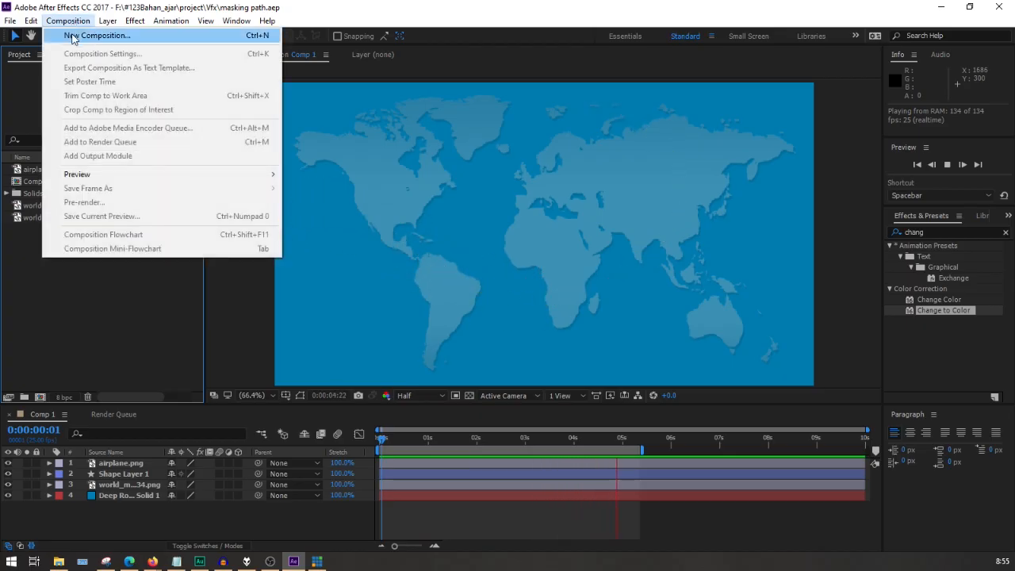
click(74, 36)
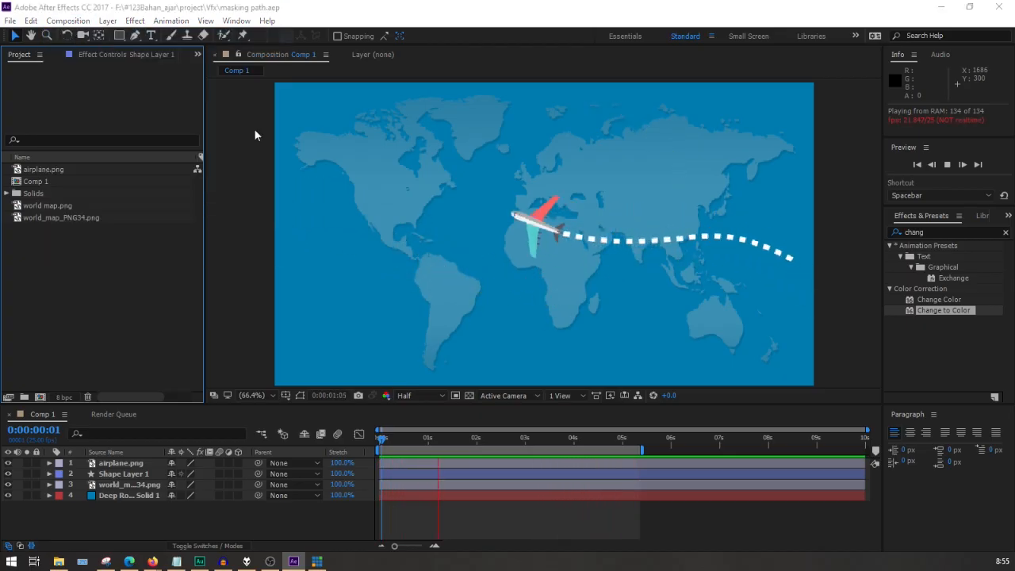
drag(166, 175, 422, 107)
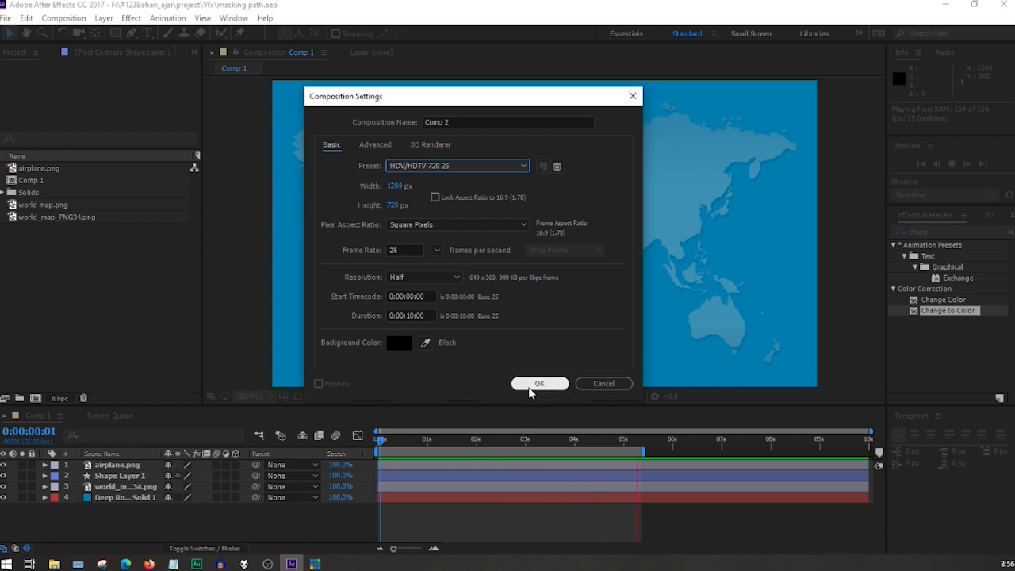
click(537, 384)
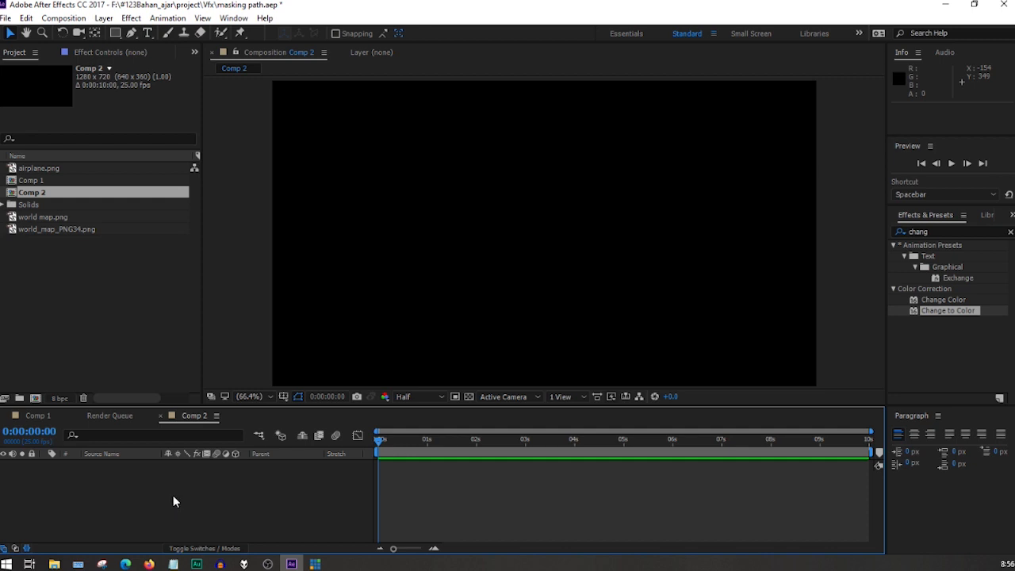
Add airplane.png to Comp 2 and place world_map_PNG34.png on the layer beneath it.
click(44, 218)
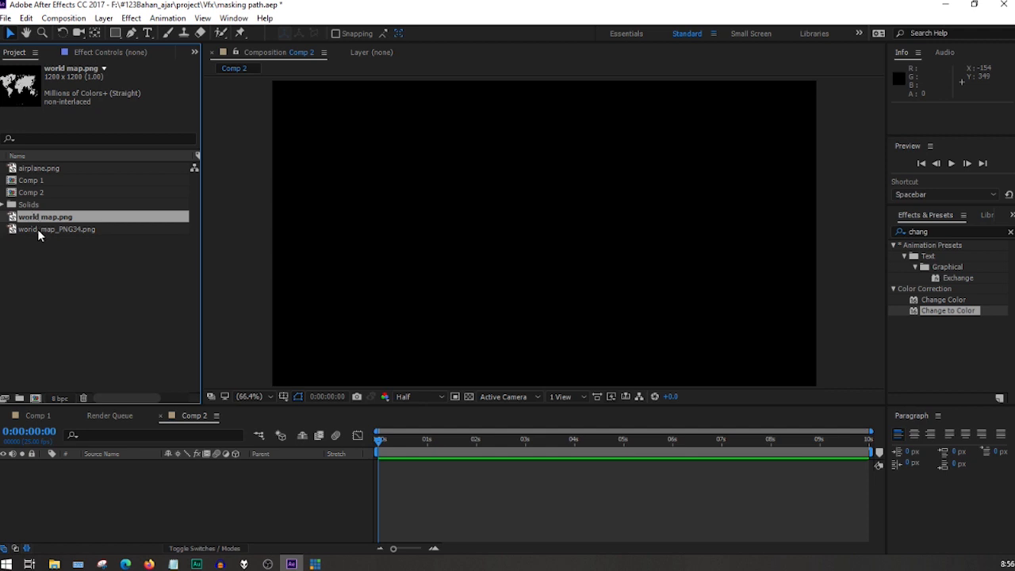
click(35, 168)
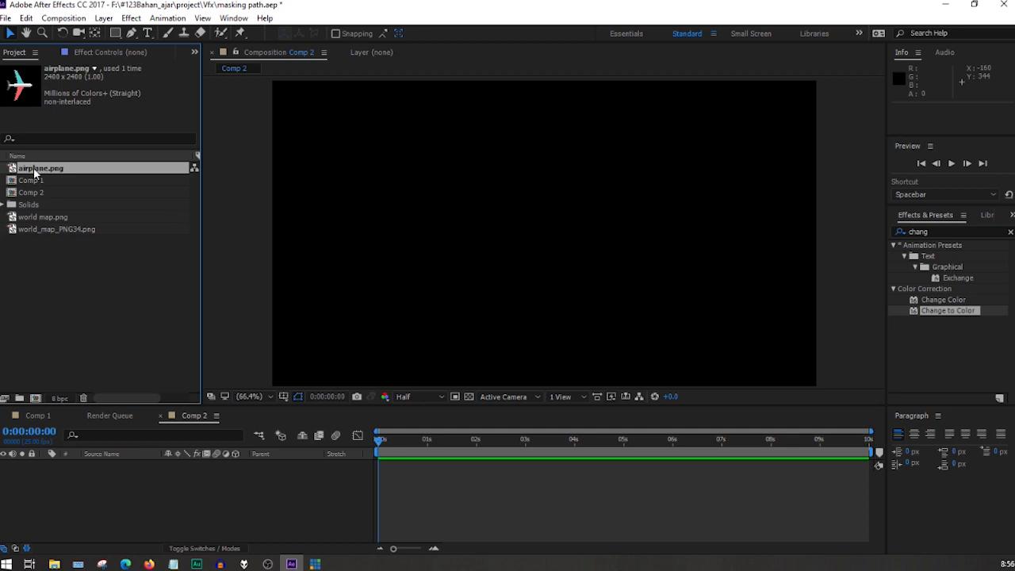
drag(96, 439, 109, 478)
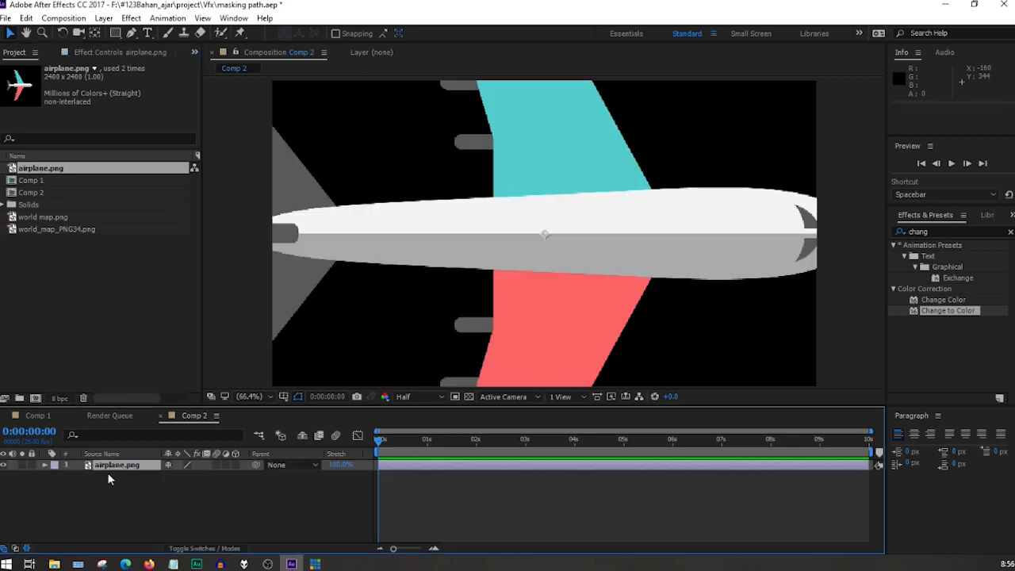
click(53, 229)
drag(52, 227, 115, 480)
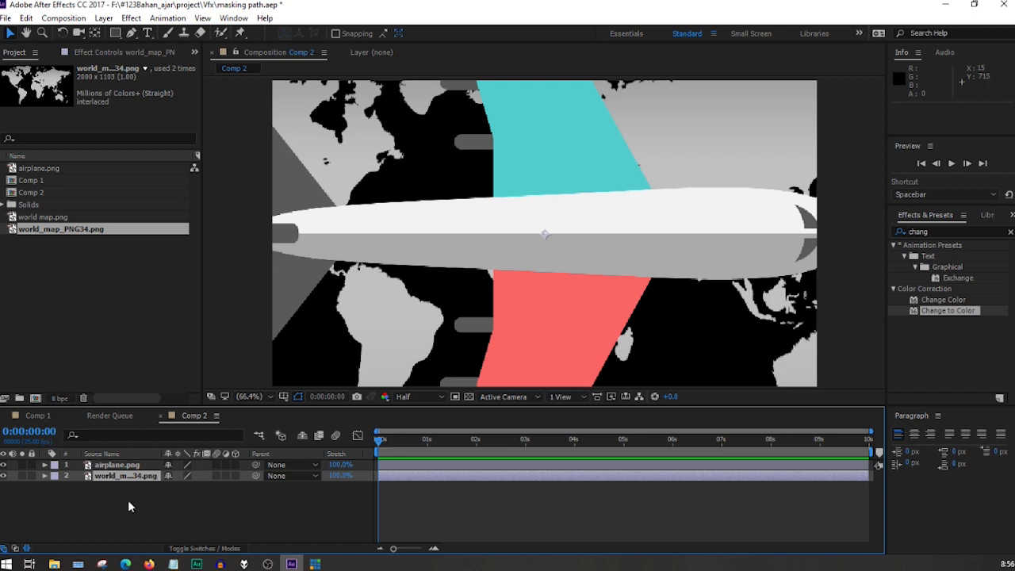
Scale both image layers down together to 56%, and reduce the airplane layer alone to 15%.
key(ctrl+a)
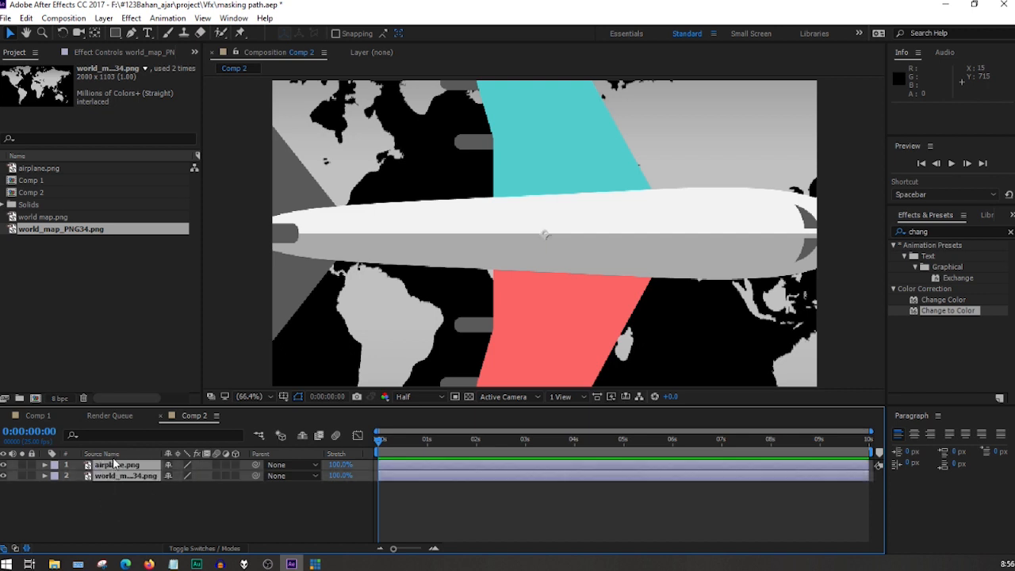
key(s)
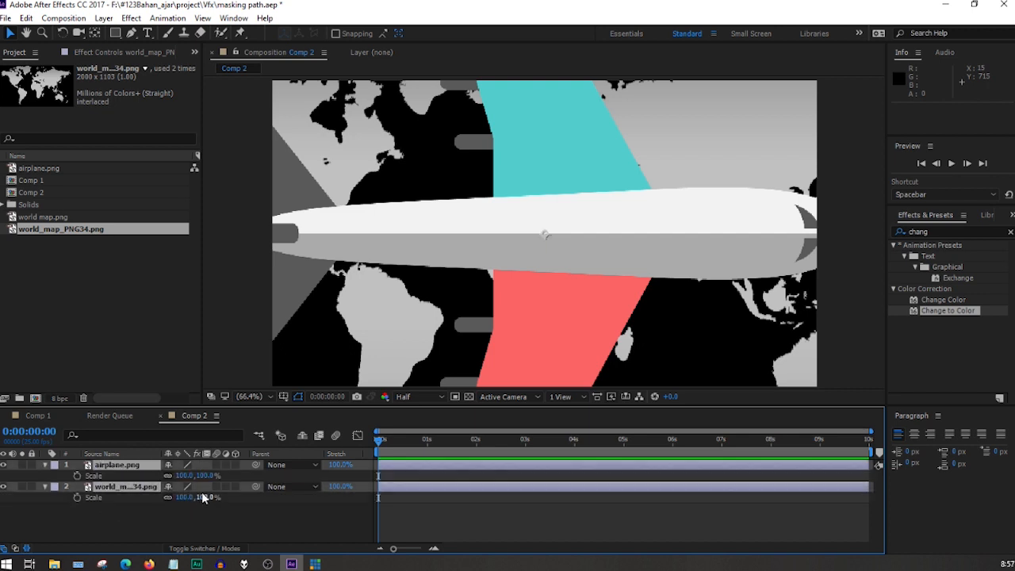
drag(205, 476, 179, 476)
click(185, 519)
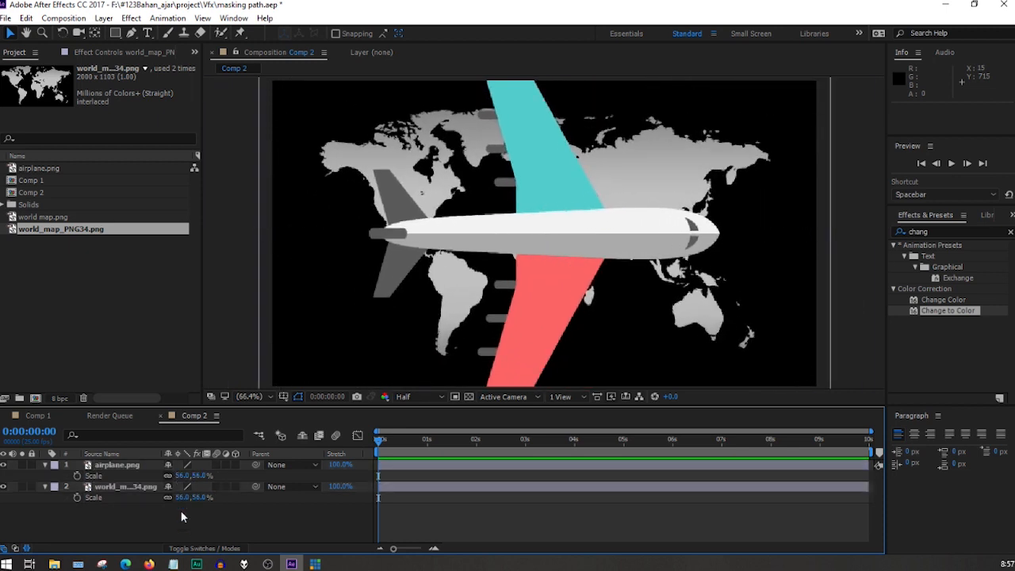
drag(181, 476, 156, 476)
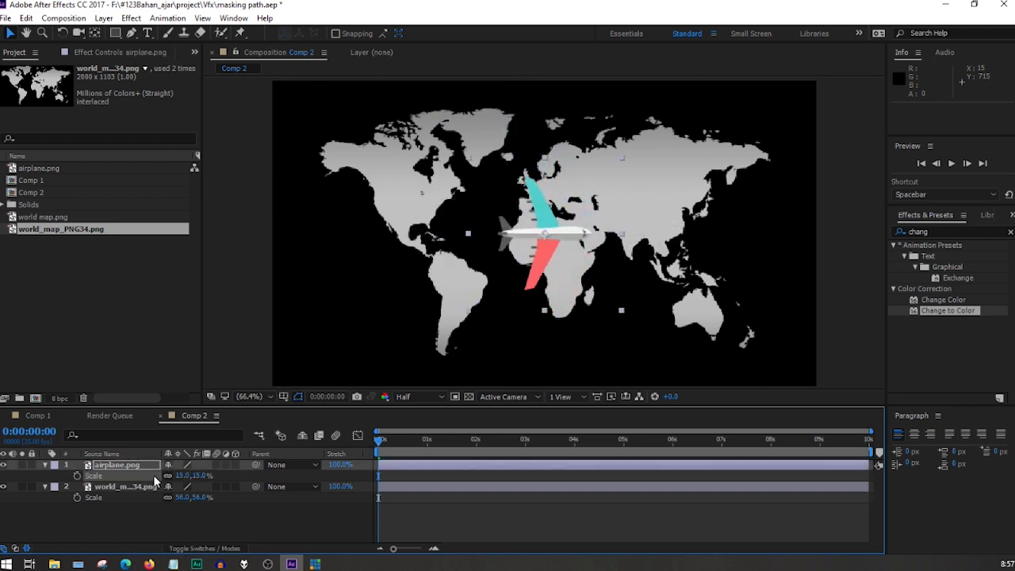
click(169, 521)
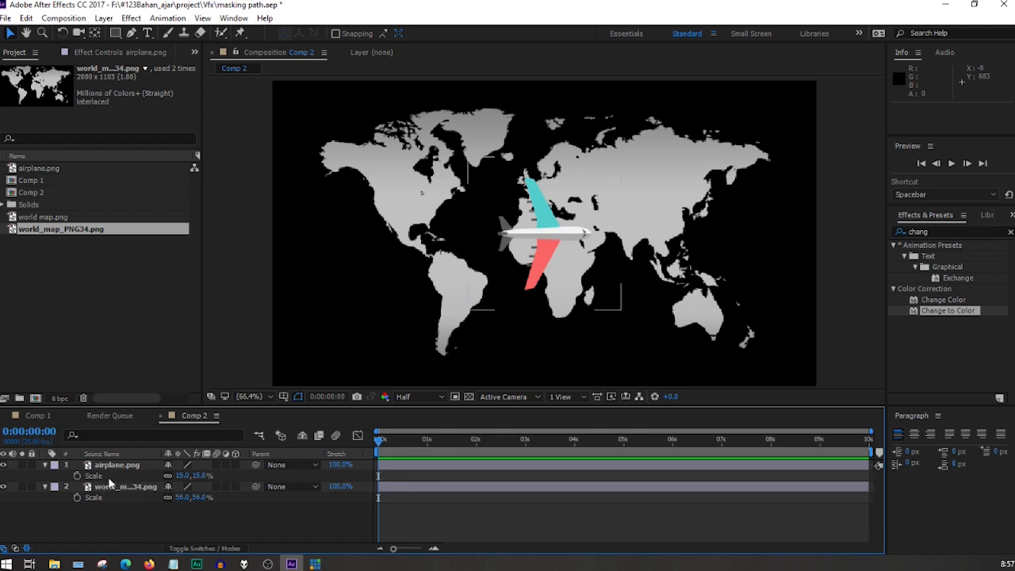
Create a 1280 x 720 px solid in blue 007CB0 and move it beneath the airplane and map layers.
right_click(125, 517)
mouse_move(253, 400)
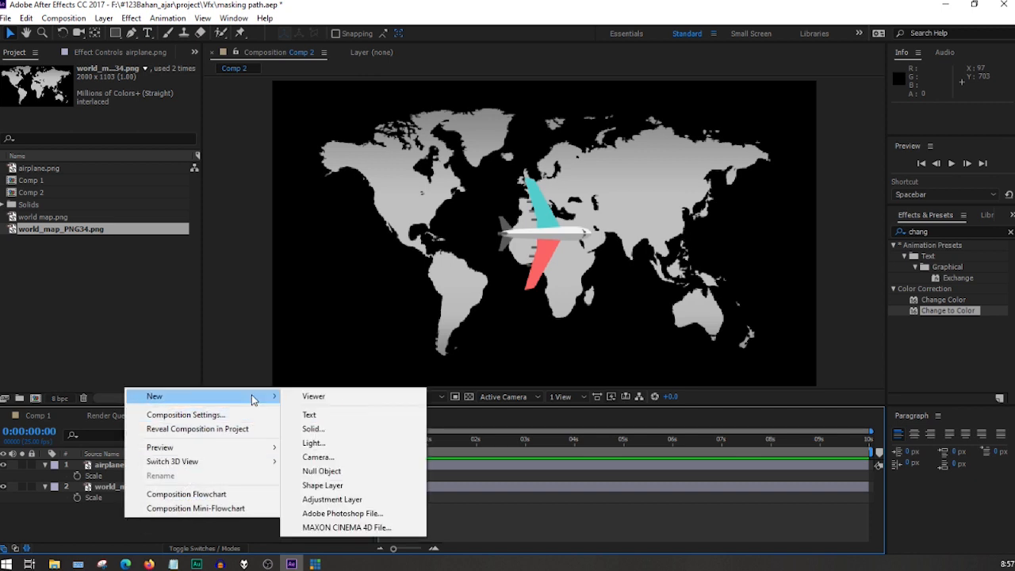
click(352, 432)
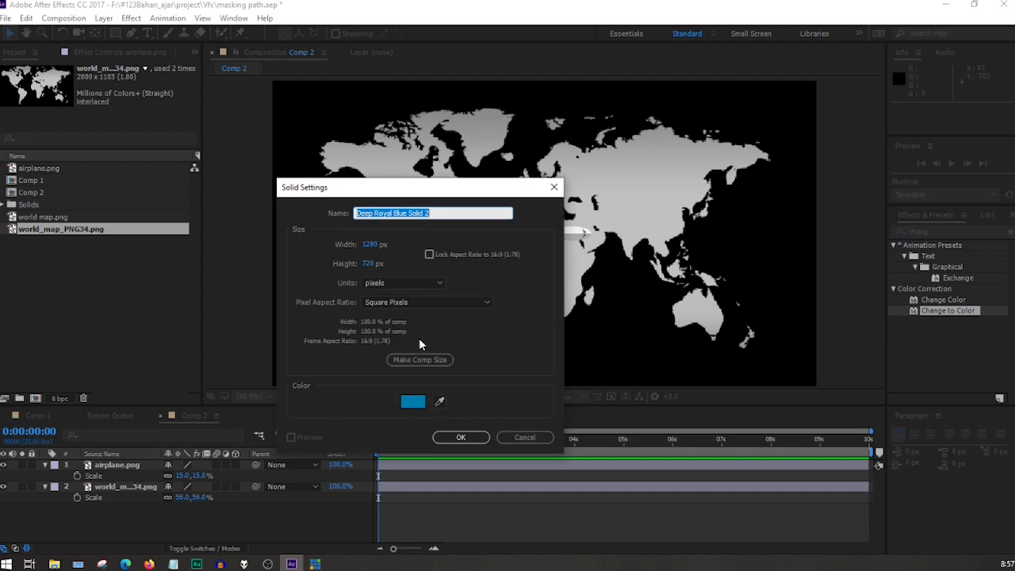
click(412, 406)
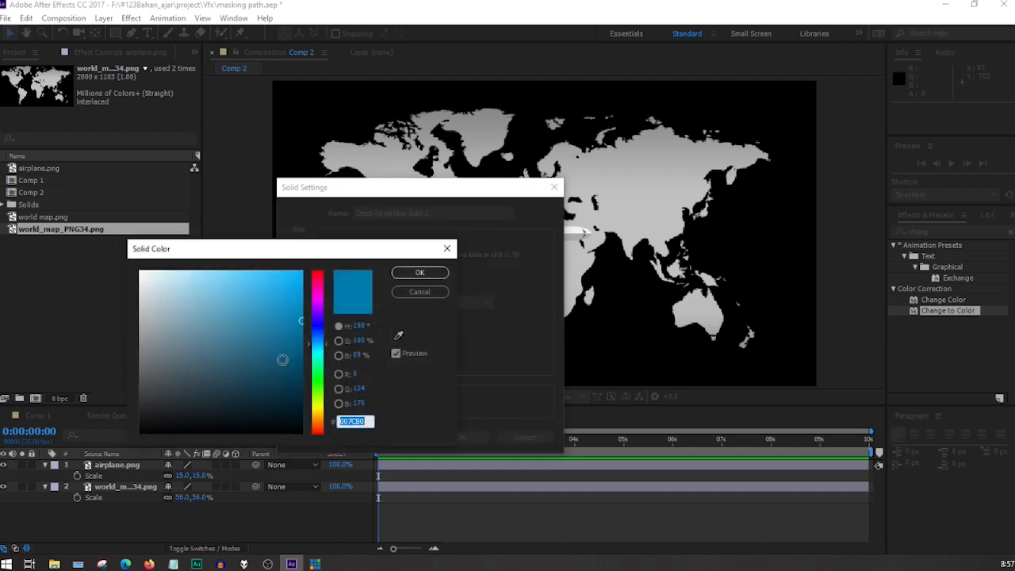
click(405, 276)
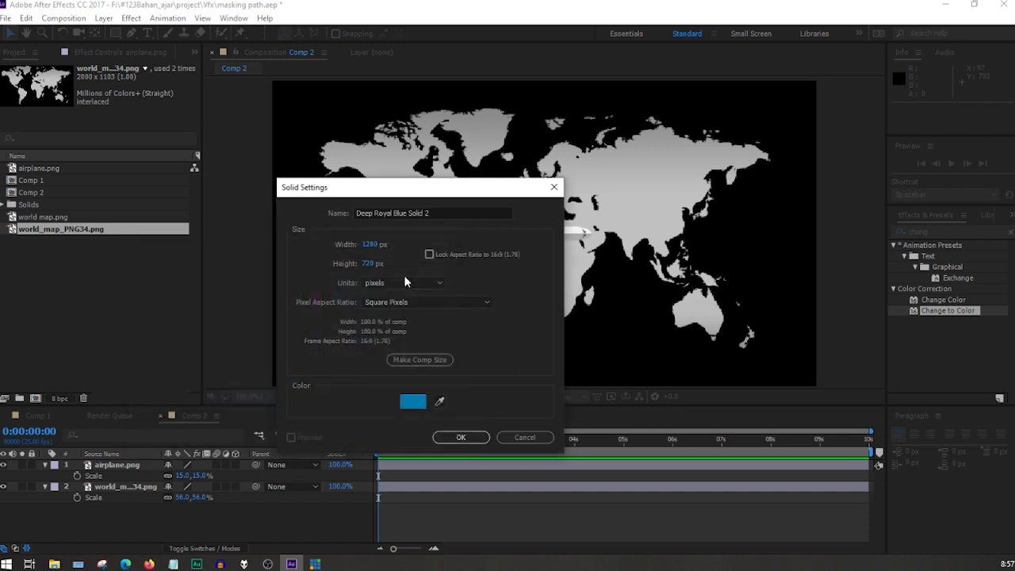
click(459, 437)
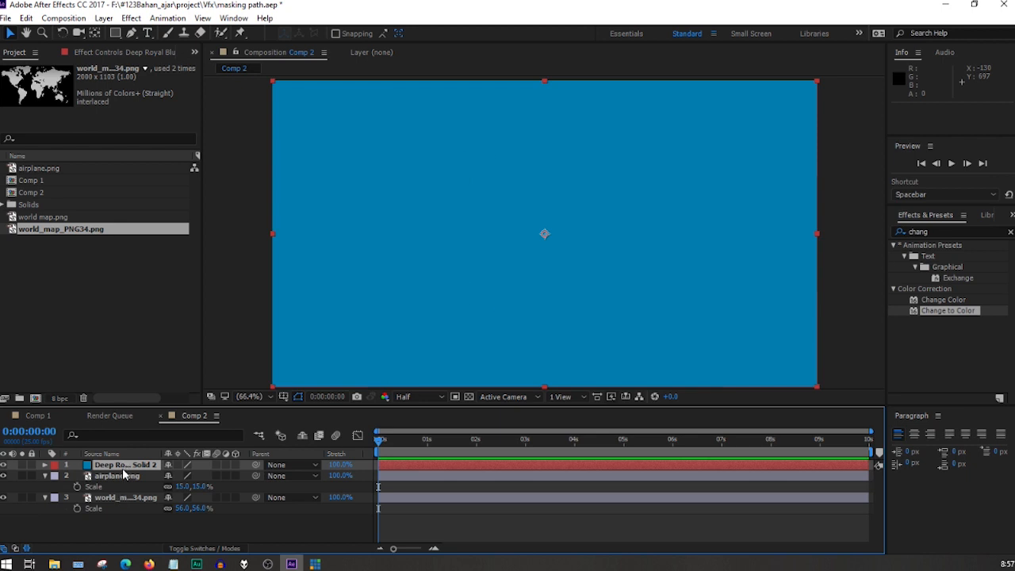
drag(123, 472, 125, 524)
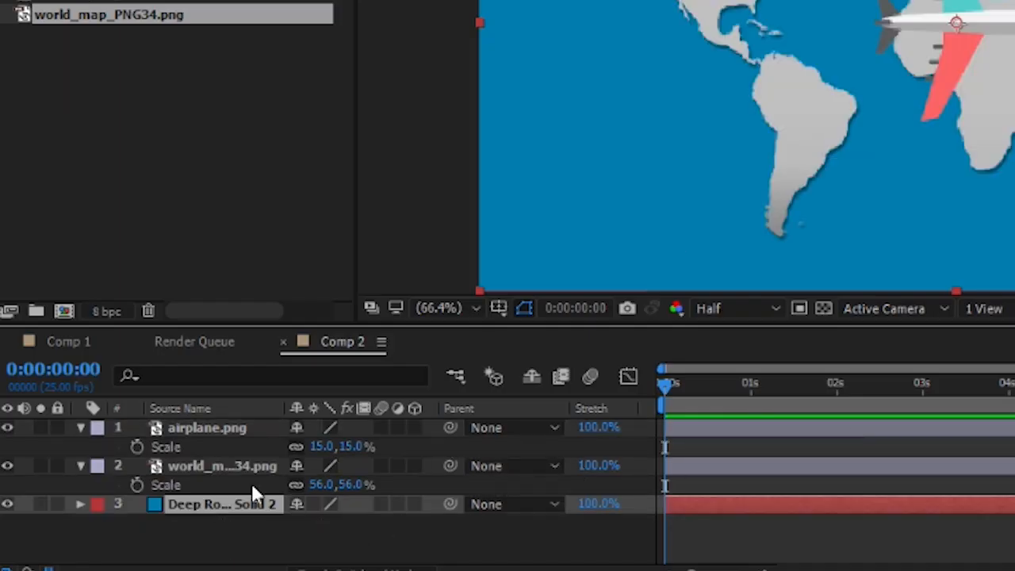
Set the world map layer's scale to 61% so it fills more of the frame.
click(203, 468)
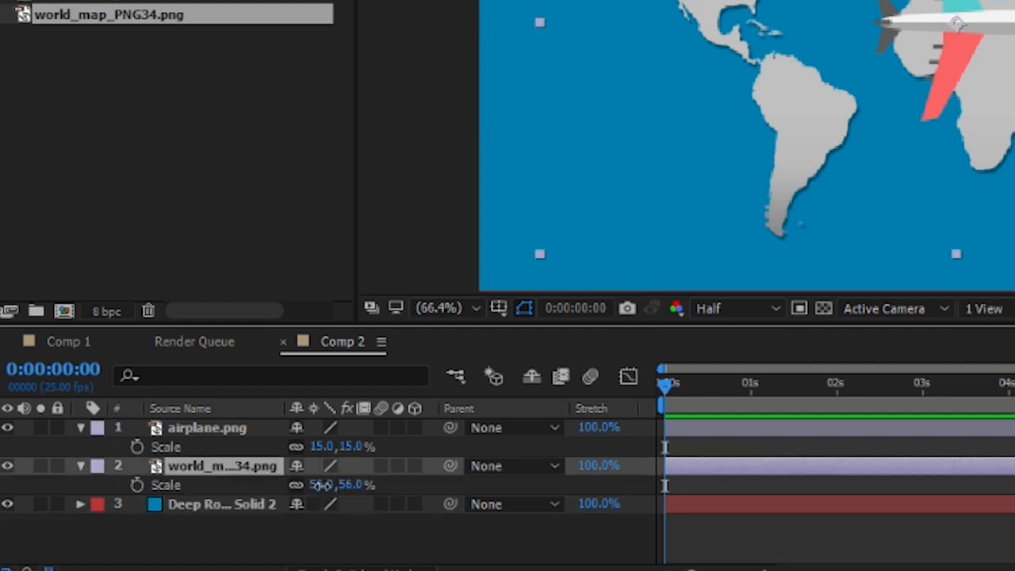
drag(321, 485, 324, 485)
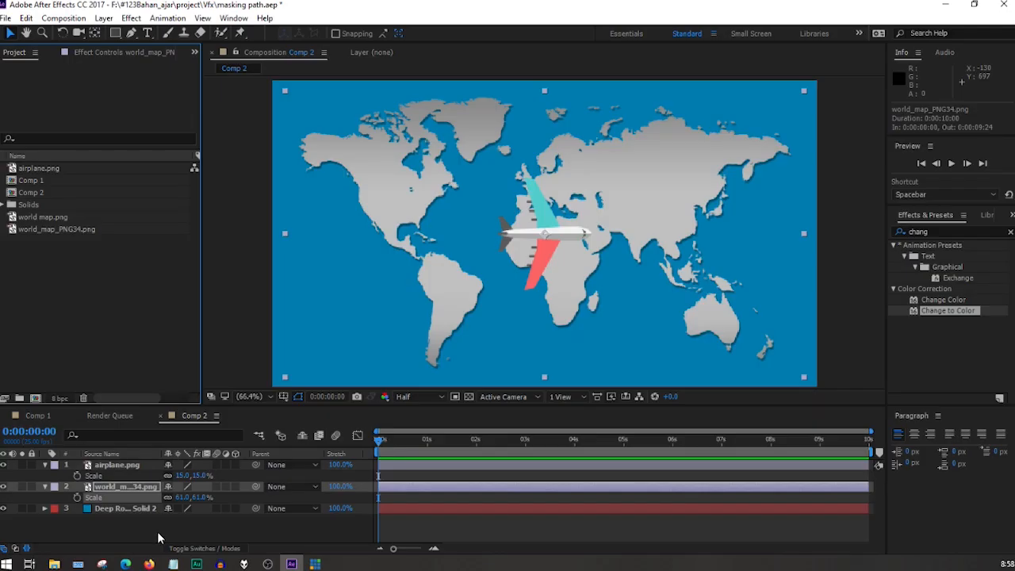
click(157, 532)
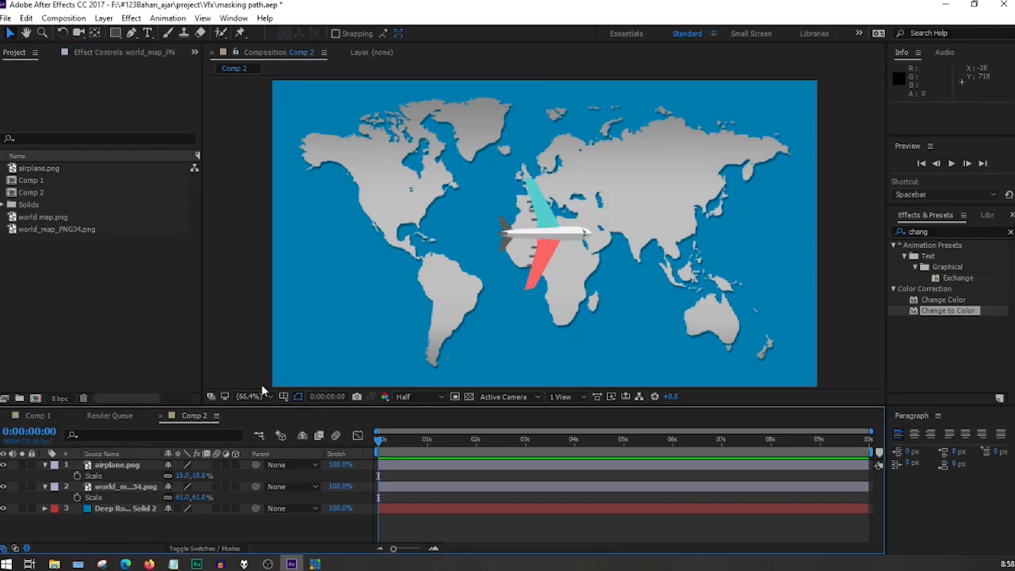
Set the world map layer's opacity to 30%.
click(141, 486)
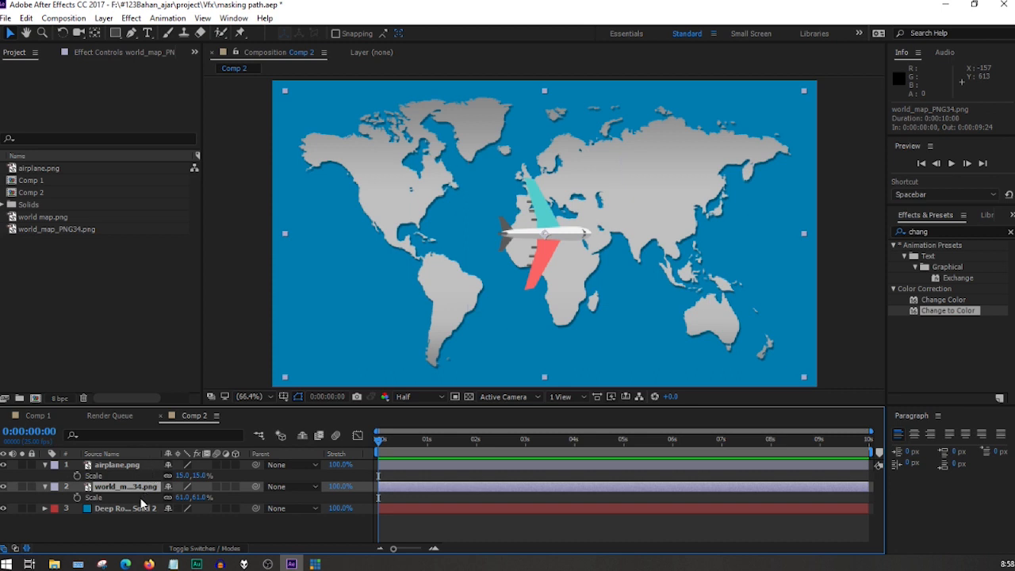
key(t)
drag(170, 499, 131, 498)
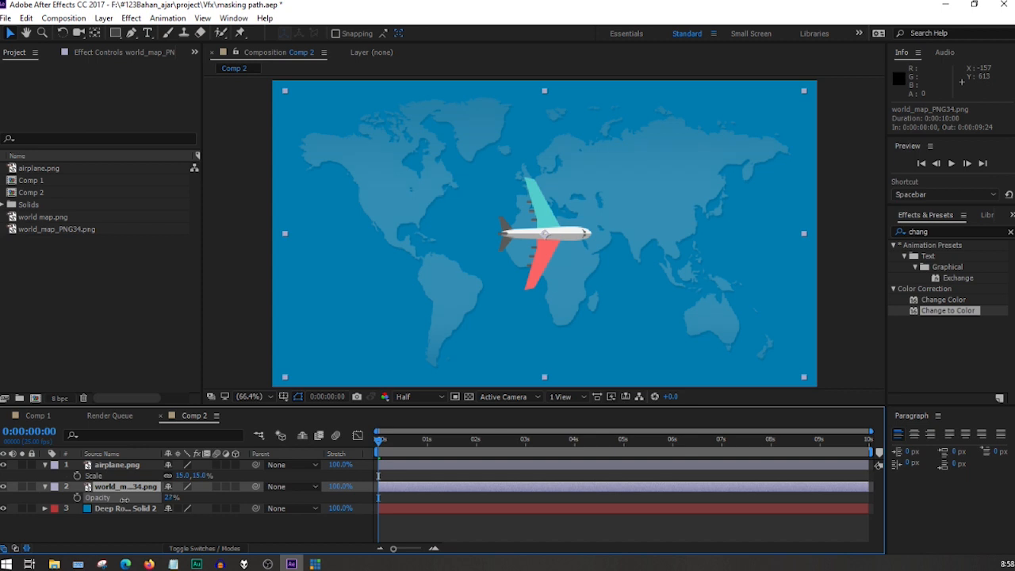
click(171, 497)
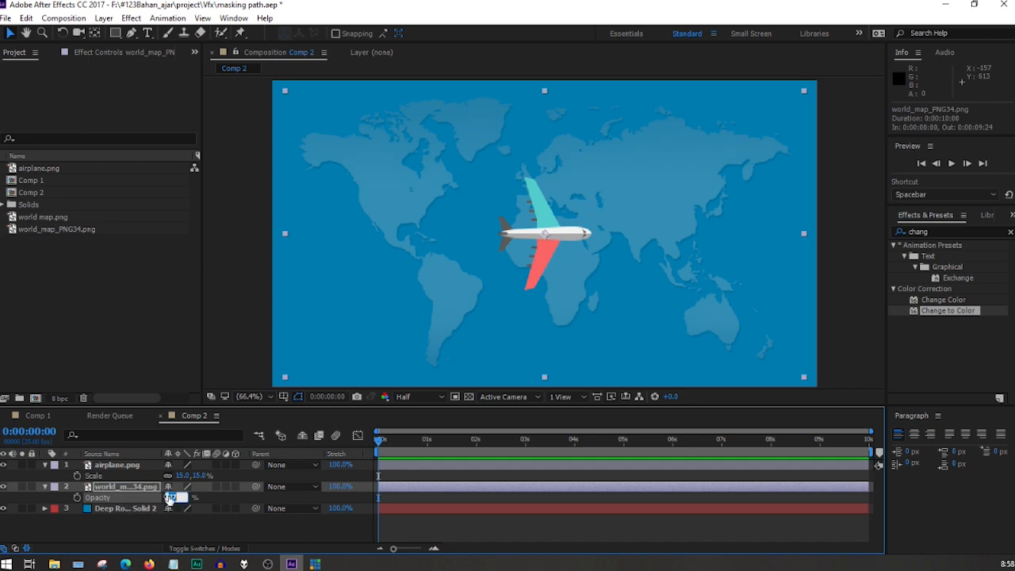
text(30)
key(Return)
With no layer selected, set up the Pen tool with no fill and a solid white 12 px stroke.
click(123, 467)
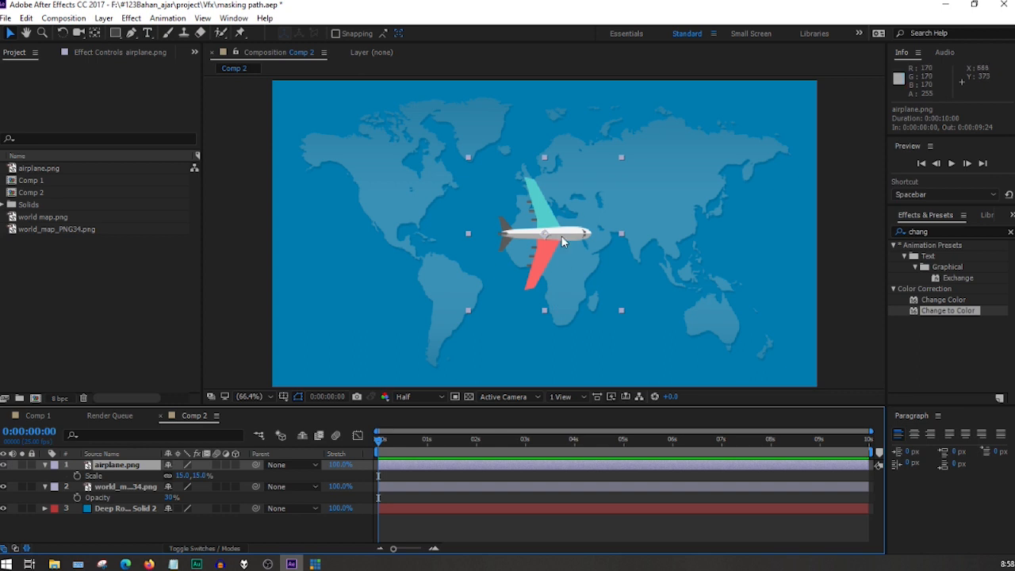
click(844, 307)
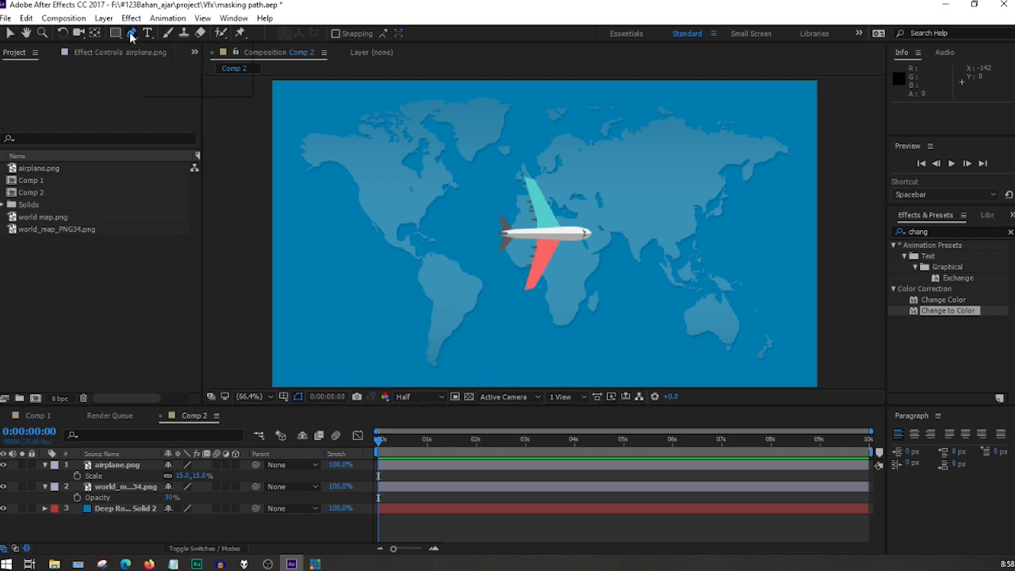
click(132, 35)
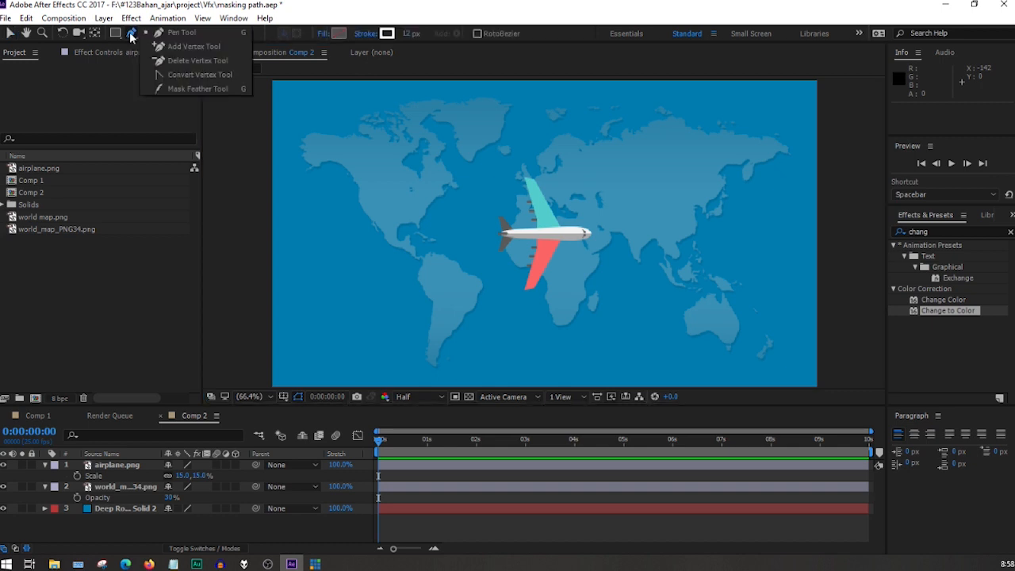
click(206, 30)
click(334, 35)
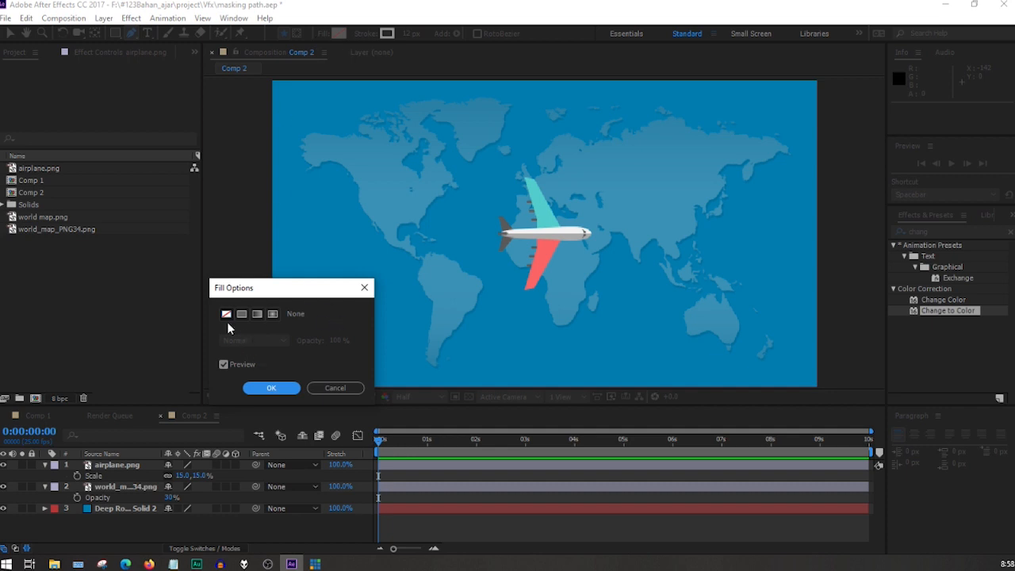
click(227, 316)
click(333, 388)
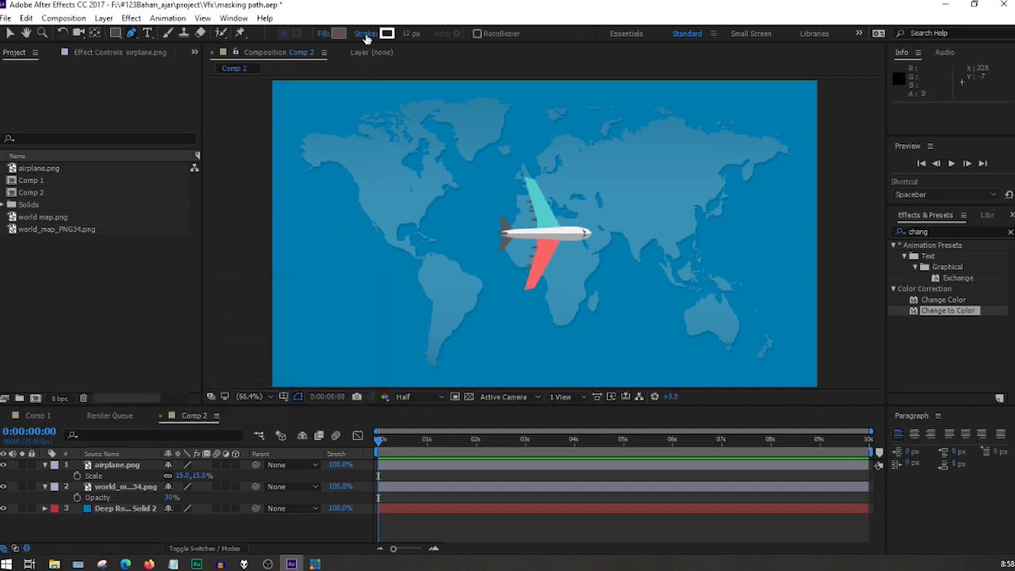
click(366, 35)
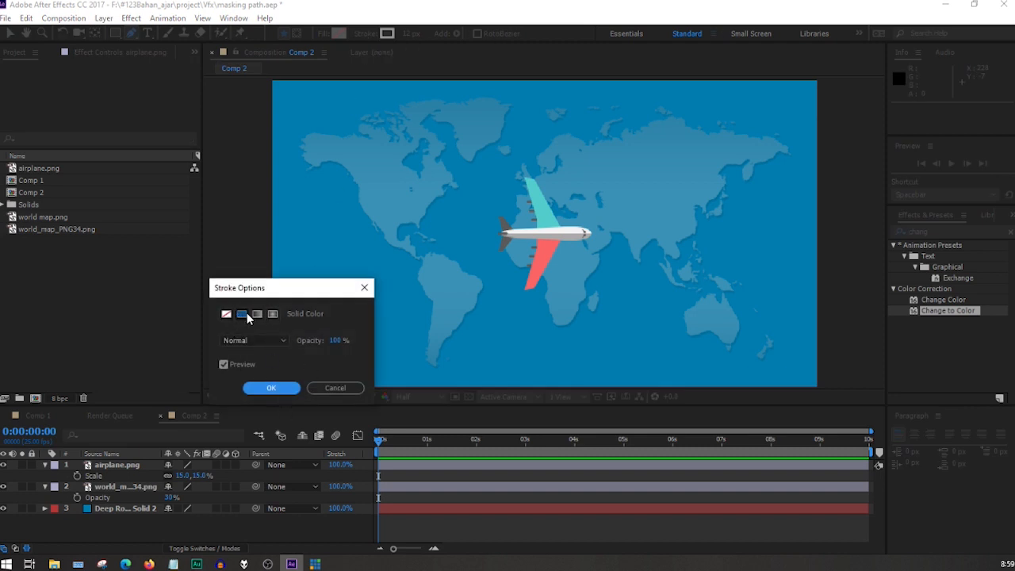
click(271, 388)
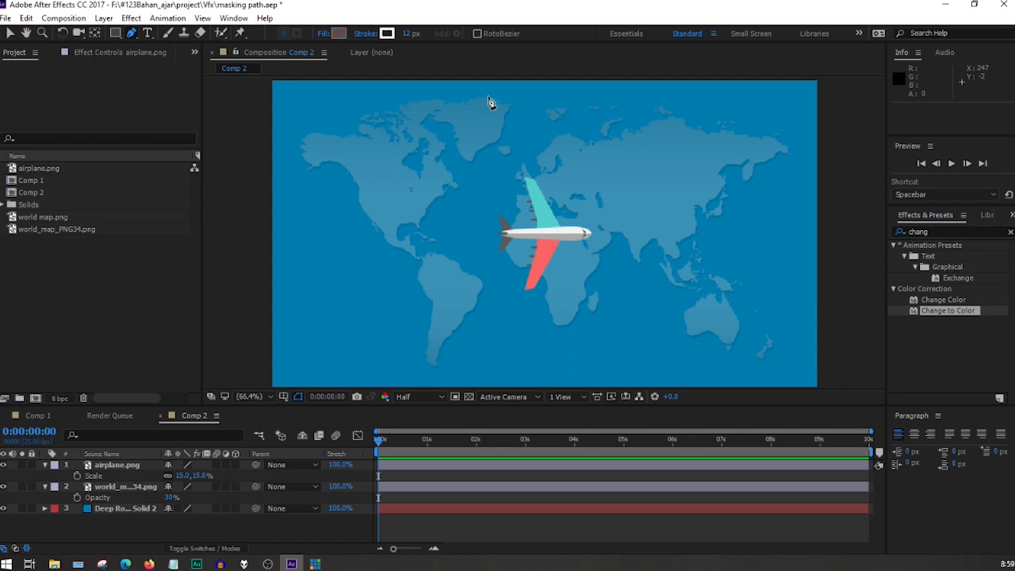
Draw a smooth flight path from beyond the frame's right edge, looping around the airplane over Europe, and ending beyond the left edge.
click(861, 304)
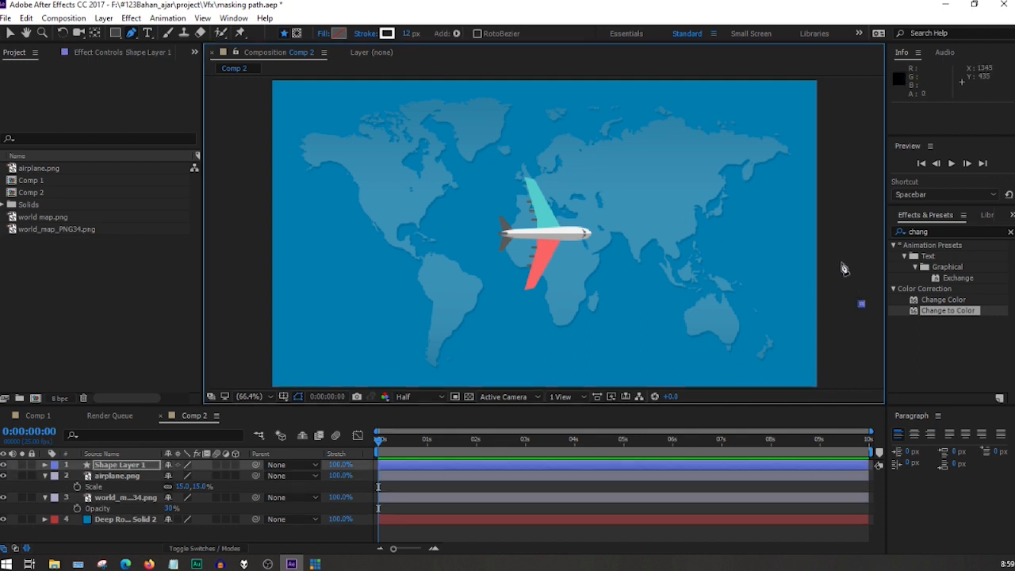
drag(733, 236, 684, 265)
drag(598, 283, 533, 263)
drag(474, 163, 481, 123)
drag(614, 130, 640, 178)
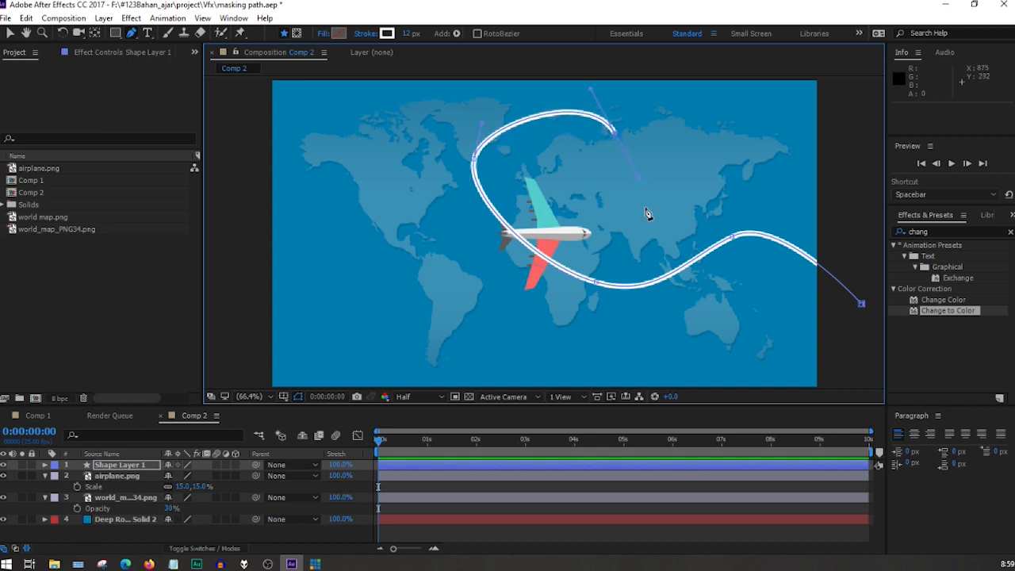
drag(584, 294, 476, 343)
drag(417, 277, 327, 257)
click(249, 241)
drag(248, 241, 180, 291)
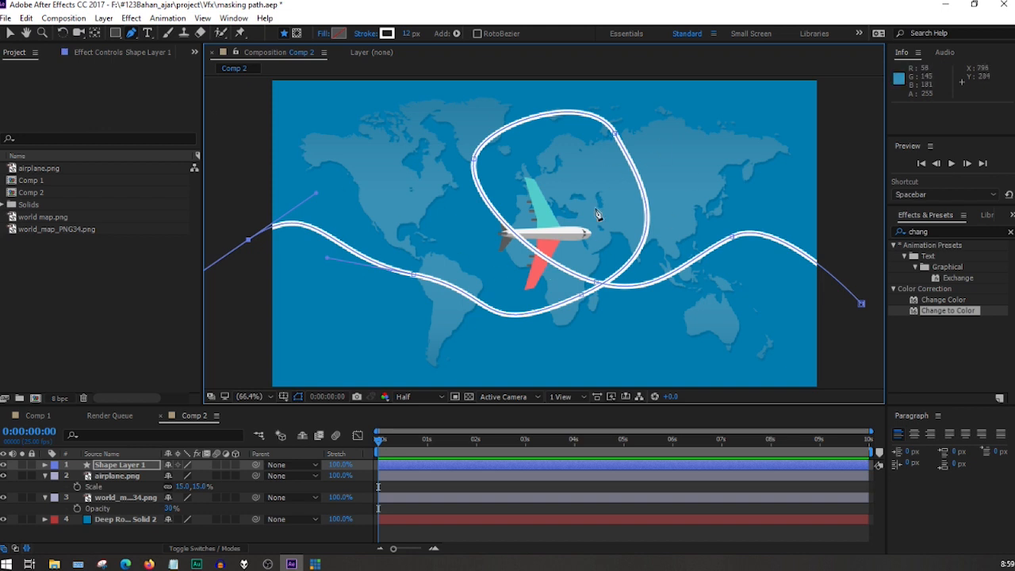
Reshape the flight path's loop by shifting its upper-right and upper-left vertices and rounding the curve at the upper left.
key(v)
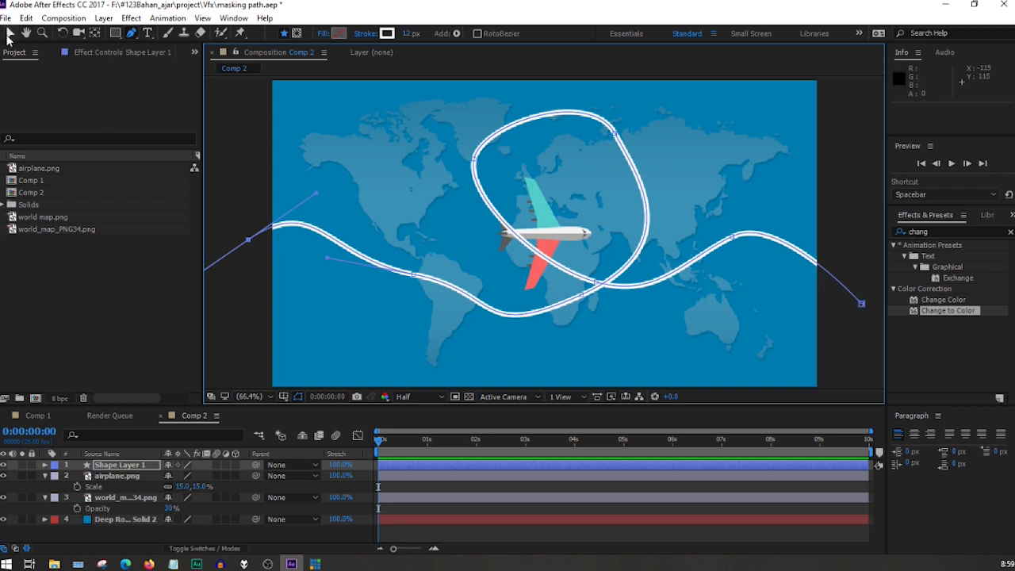
click(616, 134)
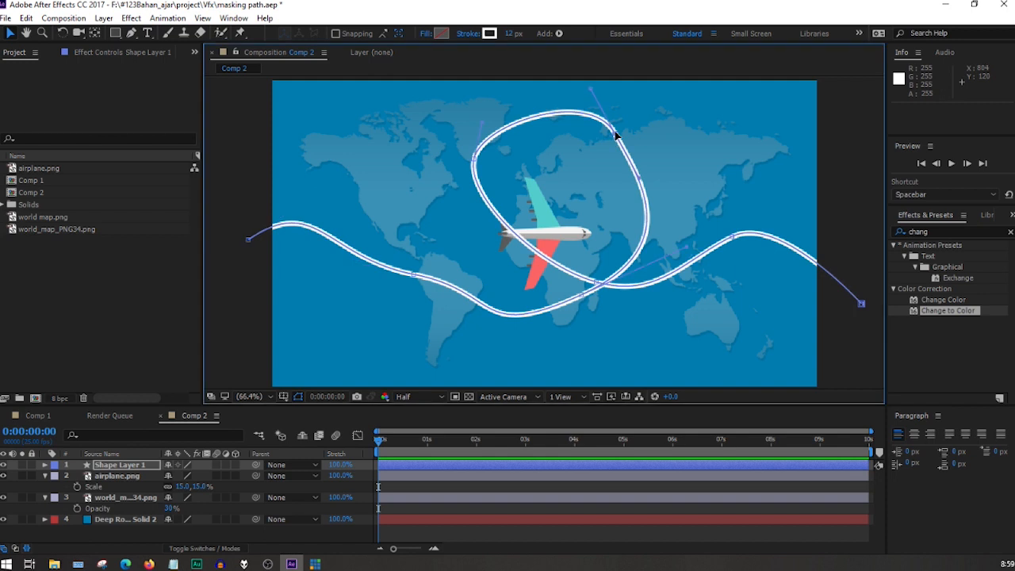
drag(618, 135, 627, 129)
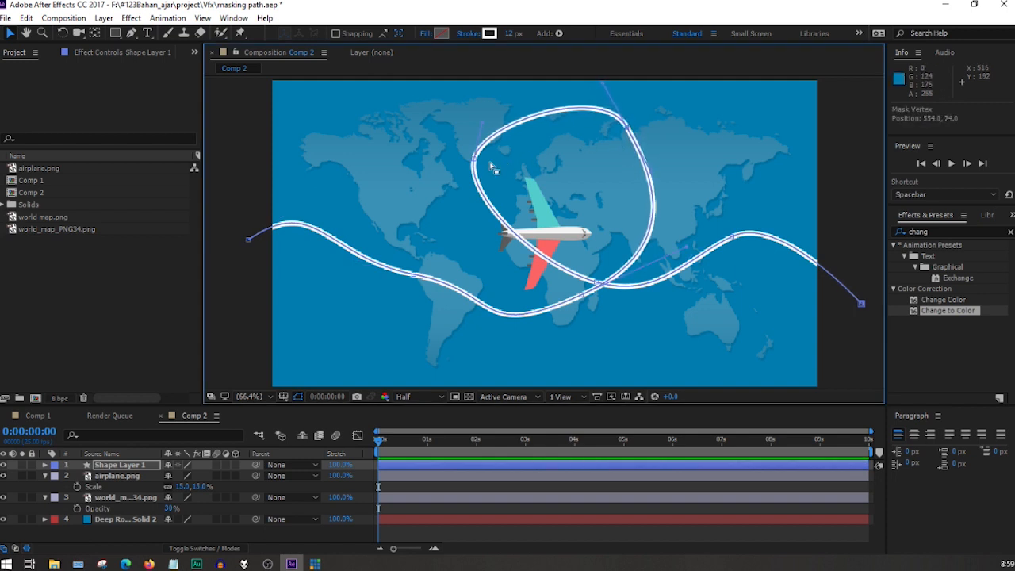
drag(473, 163, 483, 172)
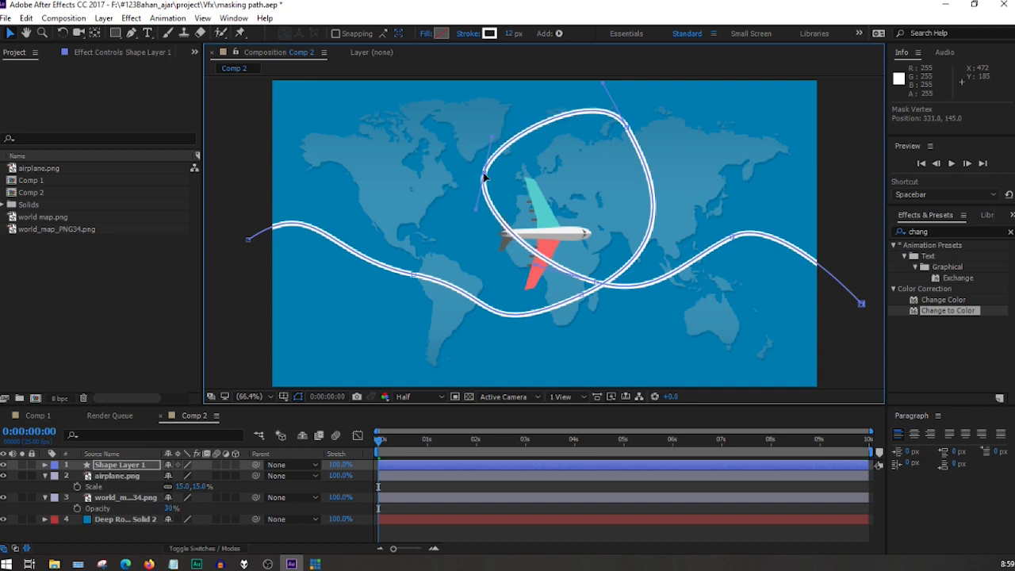
drag(491, 136, 470, 101)
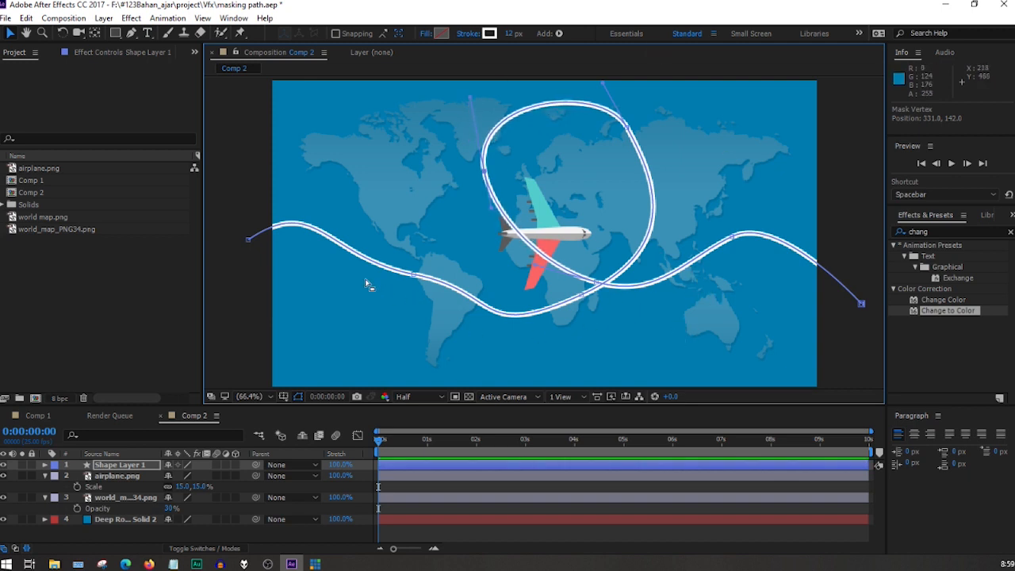
Extend the path's left end farther beyond the frame, smooth the curve west of South America, and keep the shape layer selected.
drag(247, 243, 177, 231)
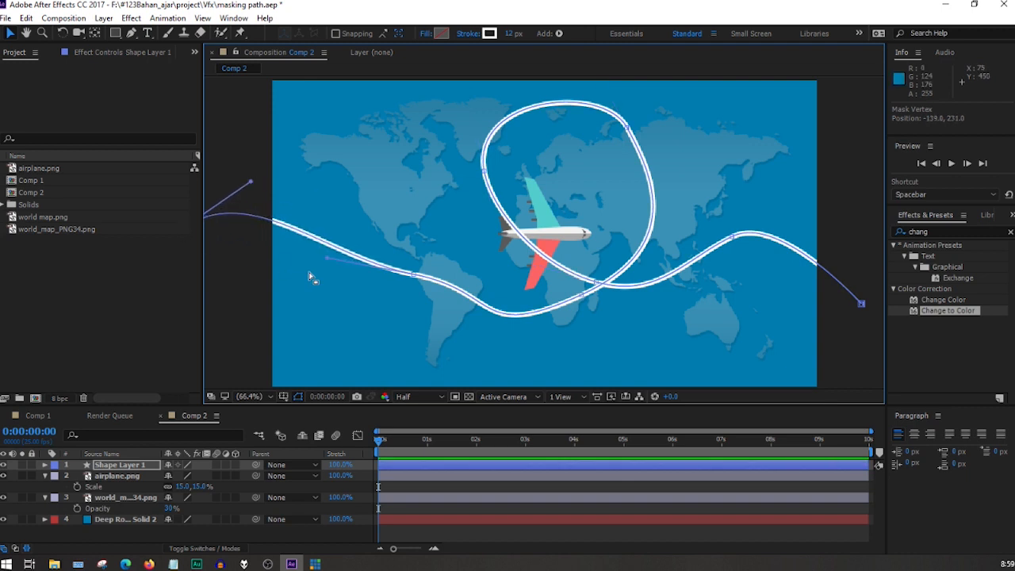
drag(327, 258, 325, 289)
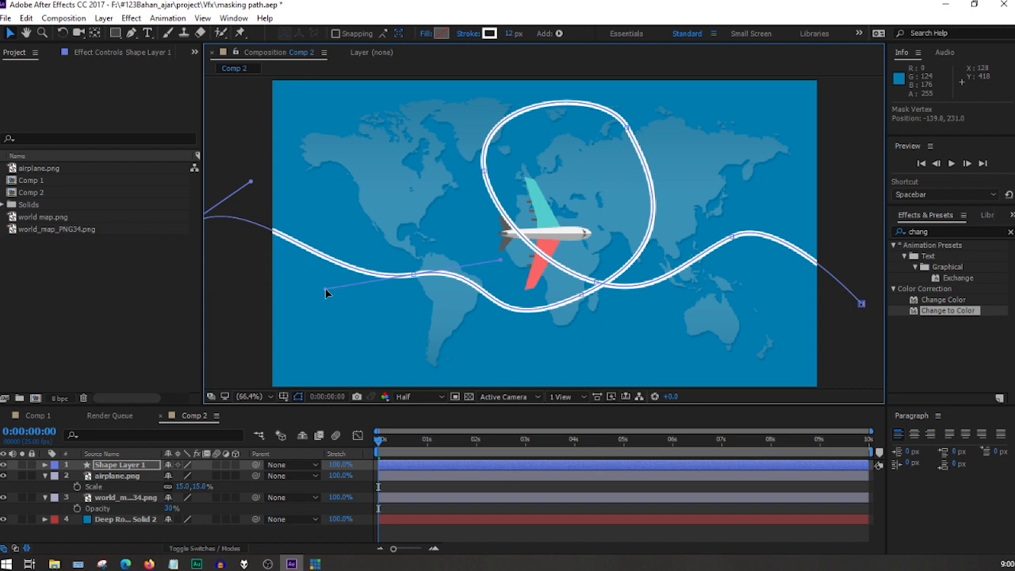
click(854, 218)
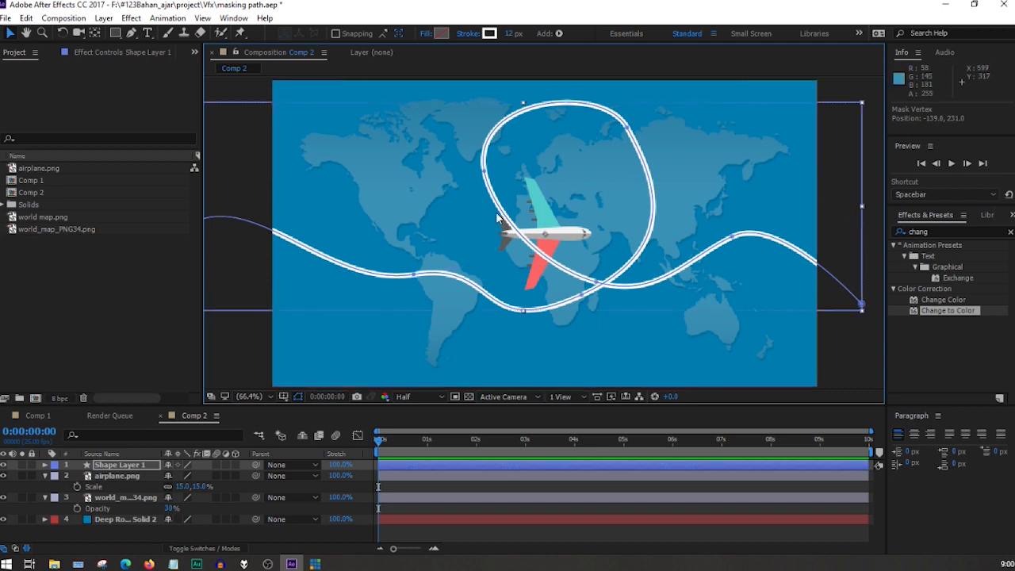
click(115, 315)
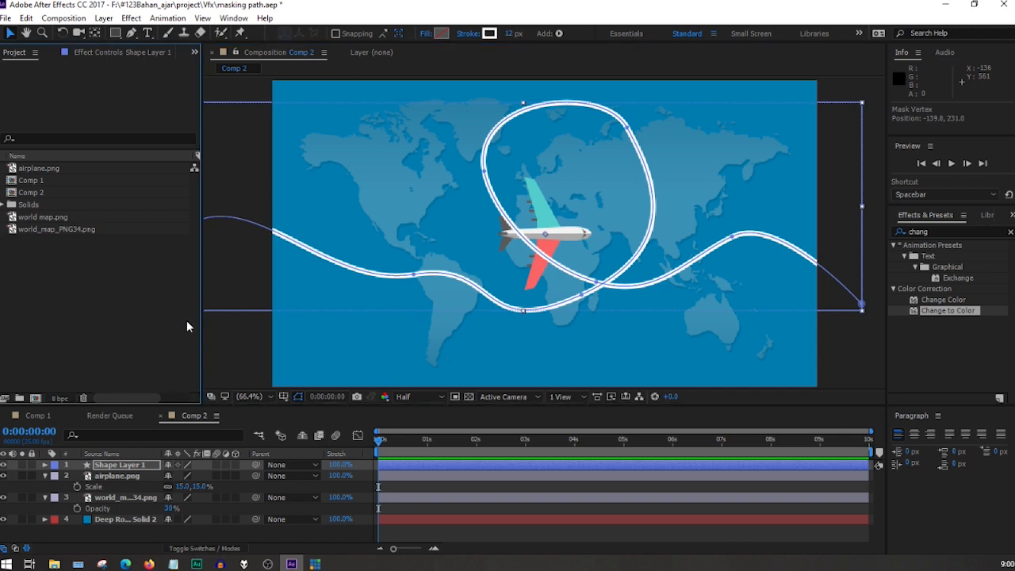
click(123, 466)
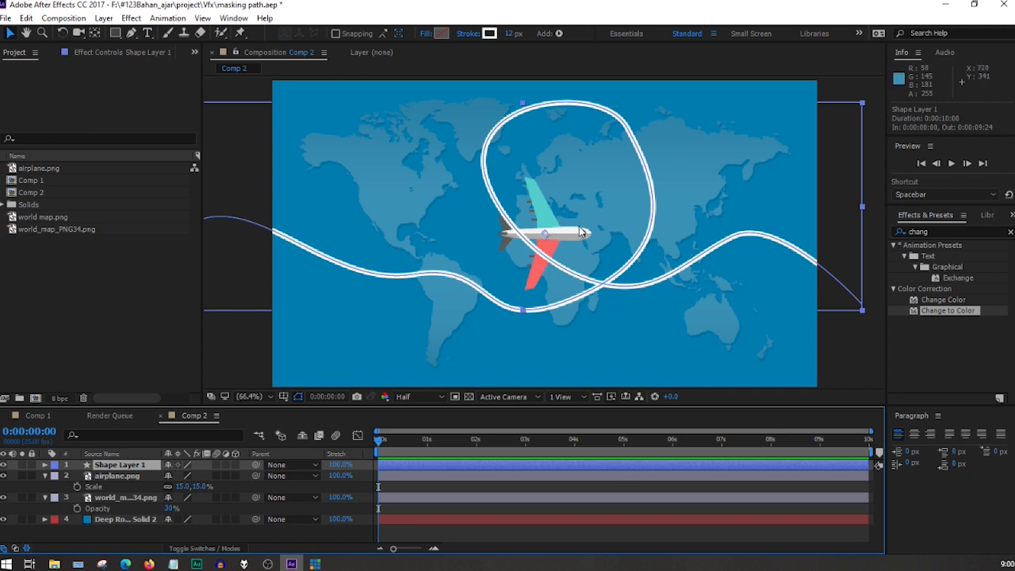
key(apostrophe)
key(apostrophe)
key(apostrophe)
key(apostrophe)
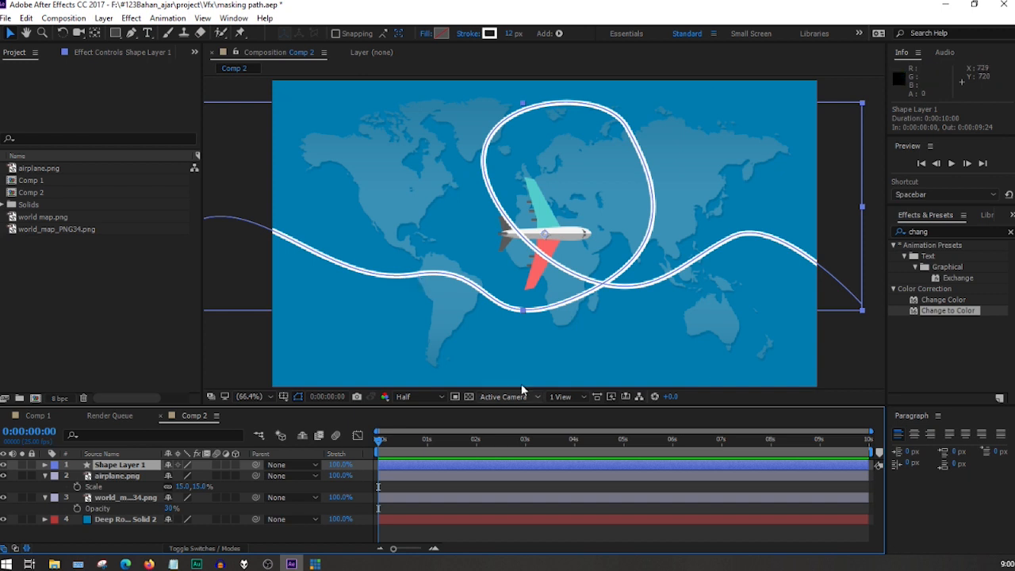
key(apostrophe)
key(apostrophe)
Add dashes to Stroke 1 in the contents of Shape Layer 1 so the flight path becomes a dashed line.
click(45, 464)
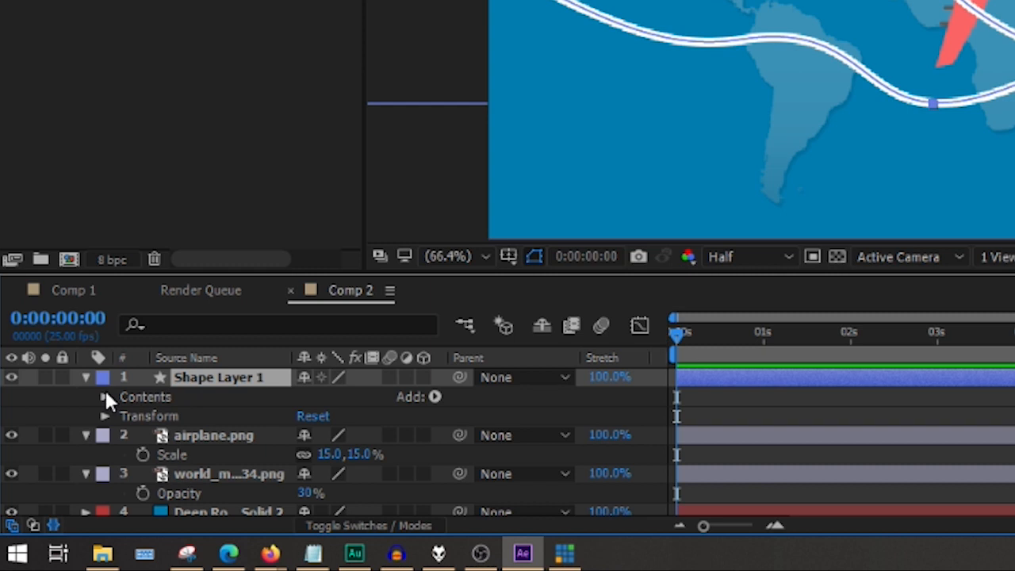
click(102, 396)
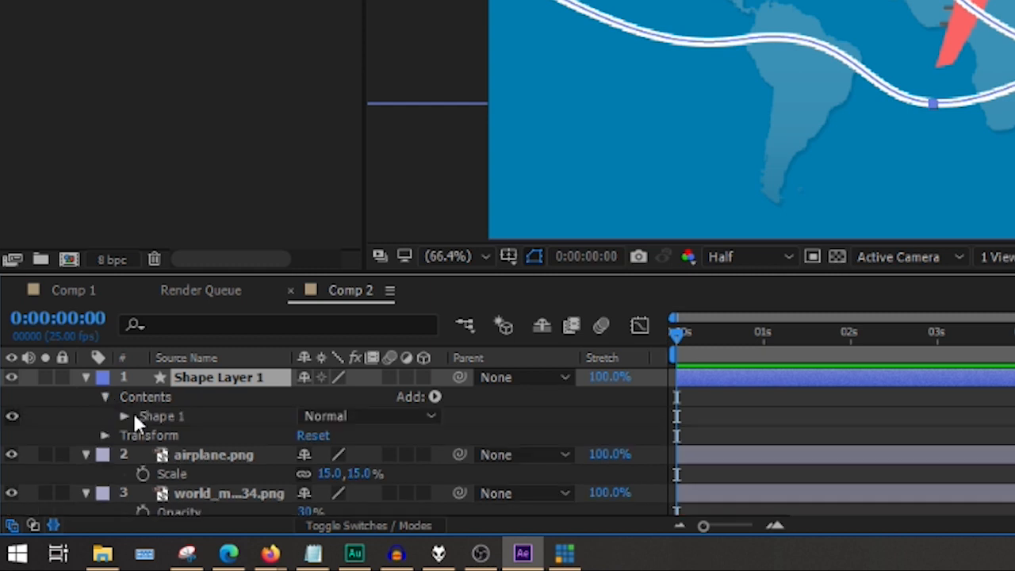
click(124, 416)
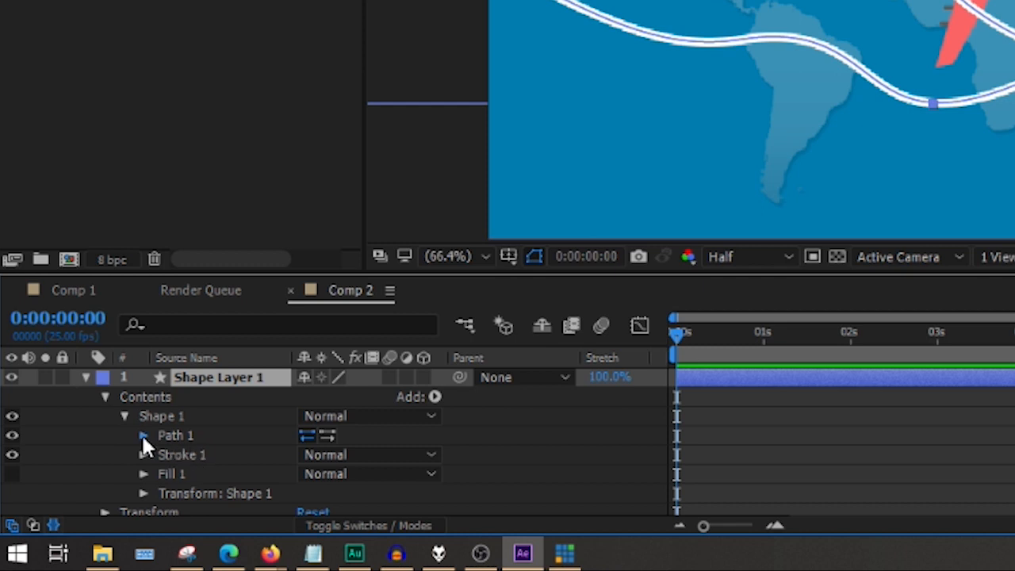
click(143, 434)
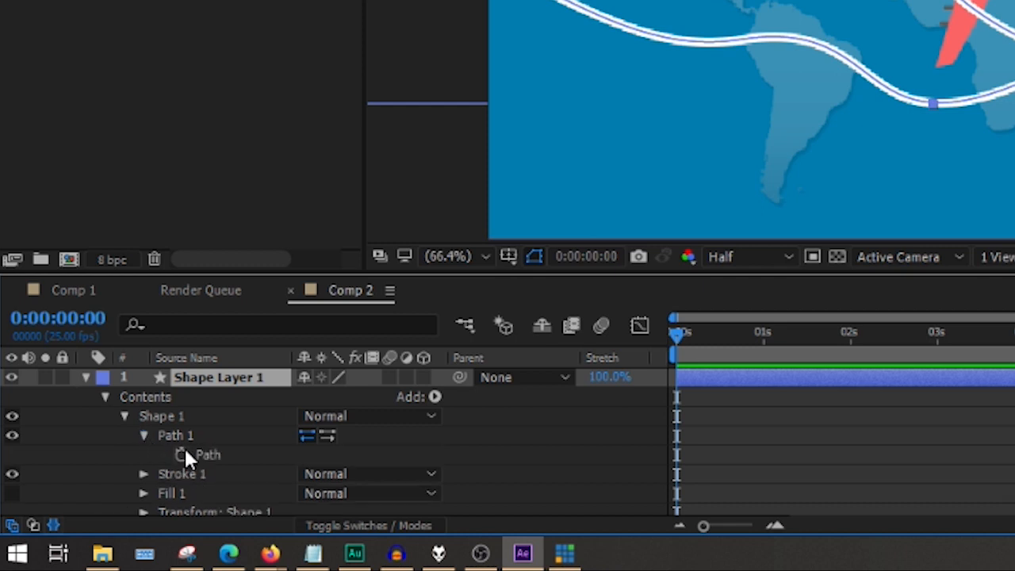
click(143, 474)
scroll(191, 429, down, 2)
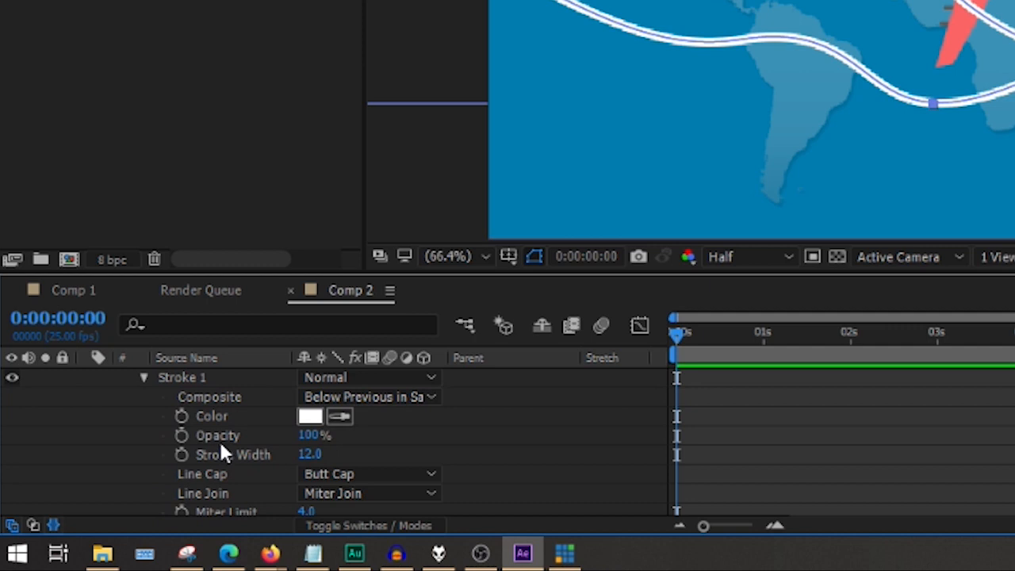
scroll(215, 442, down, 2)
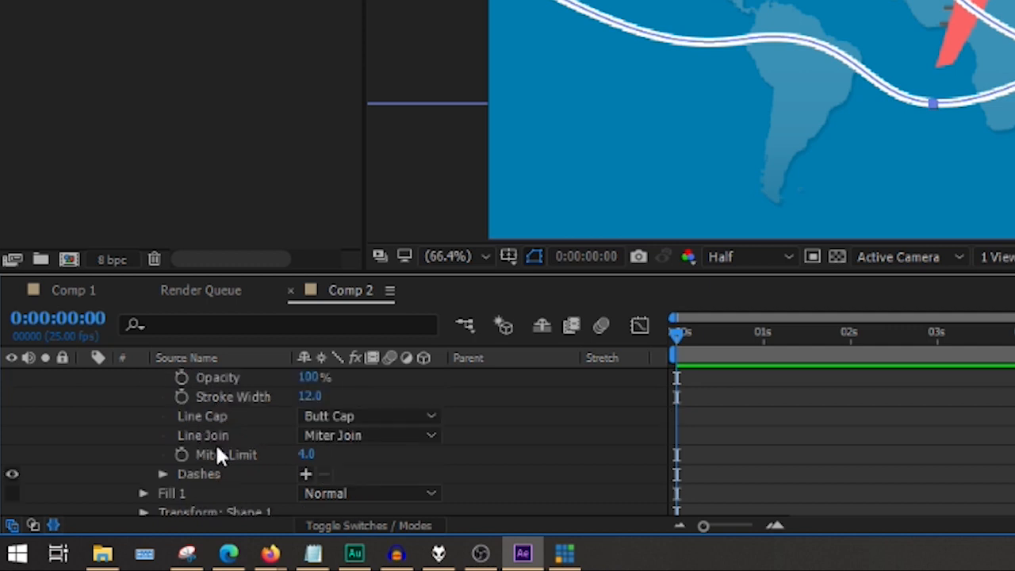
scroll(215, 442, down, 2)
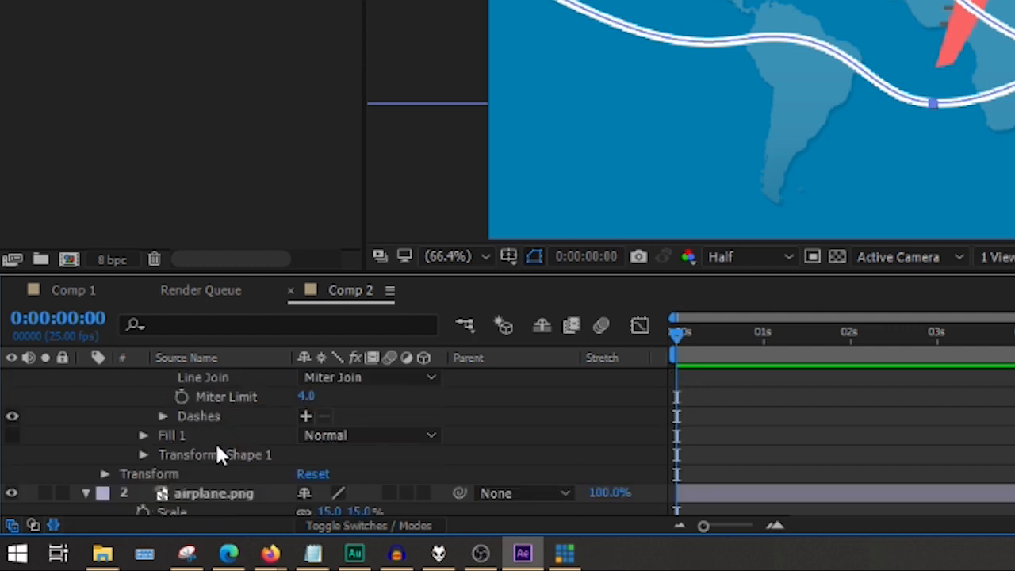
scroll(218, 446, up, 2)
scroll(216, 445, up, 2)
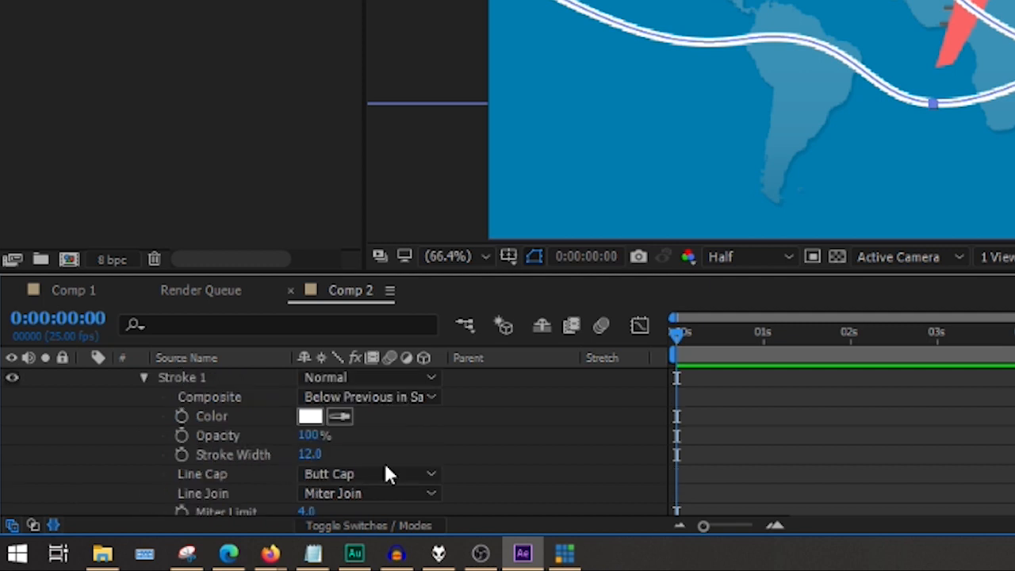
scroll(384, 461, down, 2)
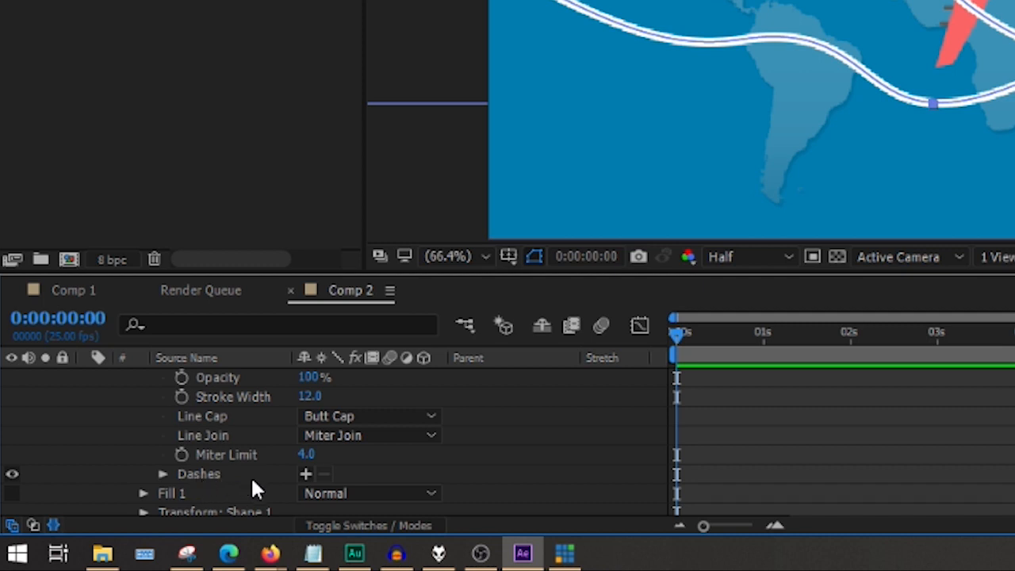
click(305, 474)
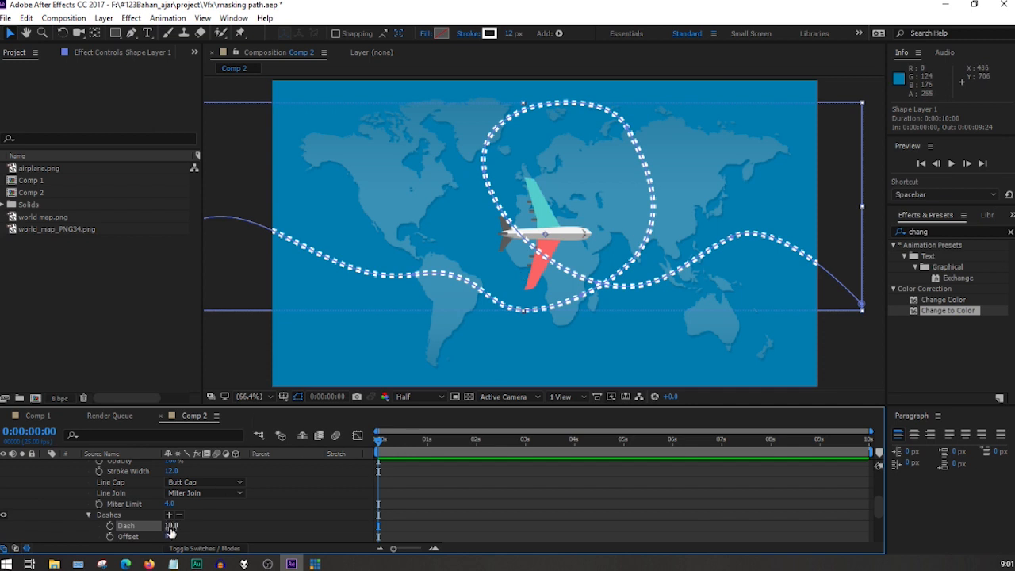
Set the Dash length of the flight path's stroke to 20.
drag(170, 526, 181, 528)
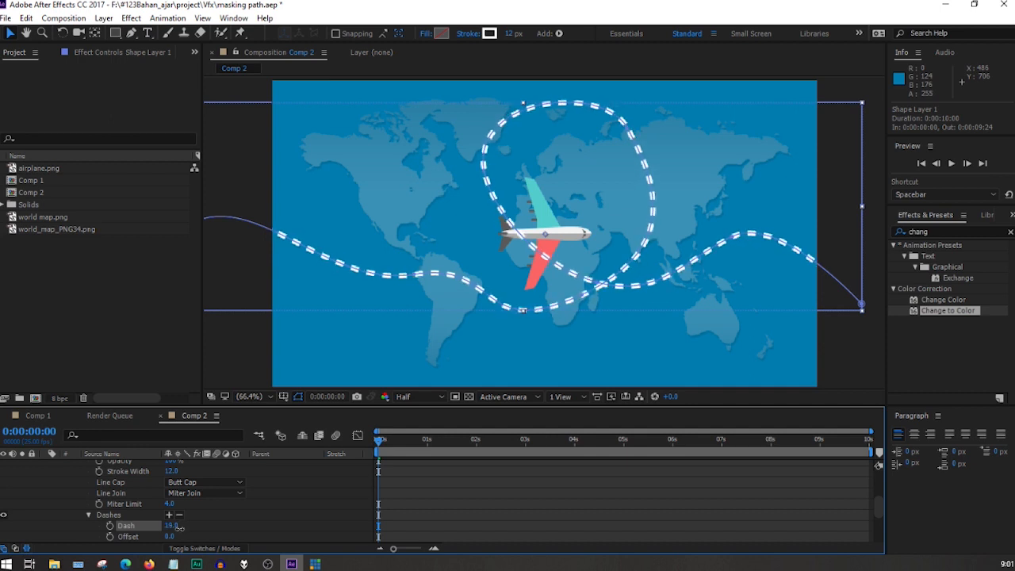
click(172, 526)
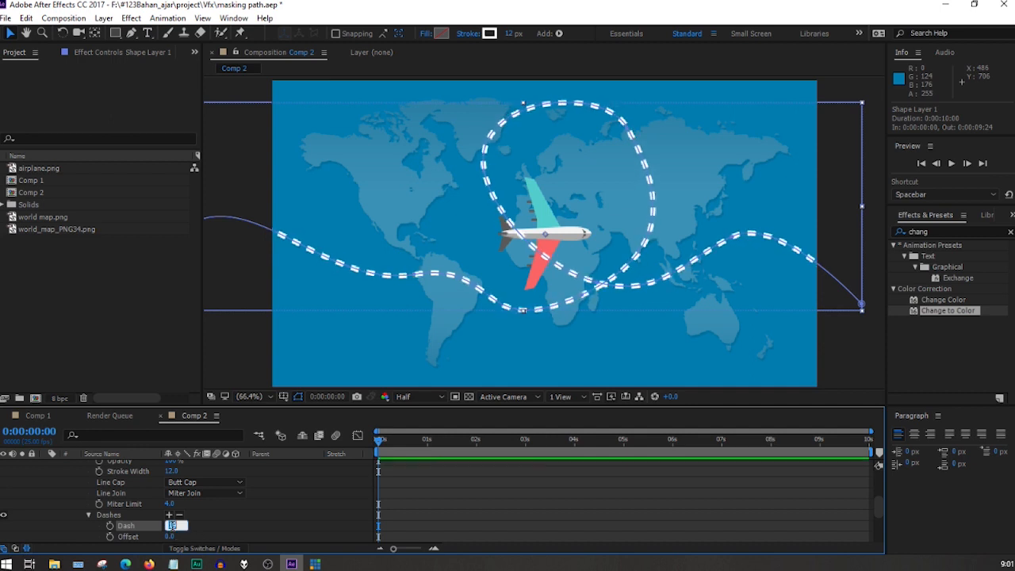
text(20)
click(258, 516)
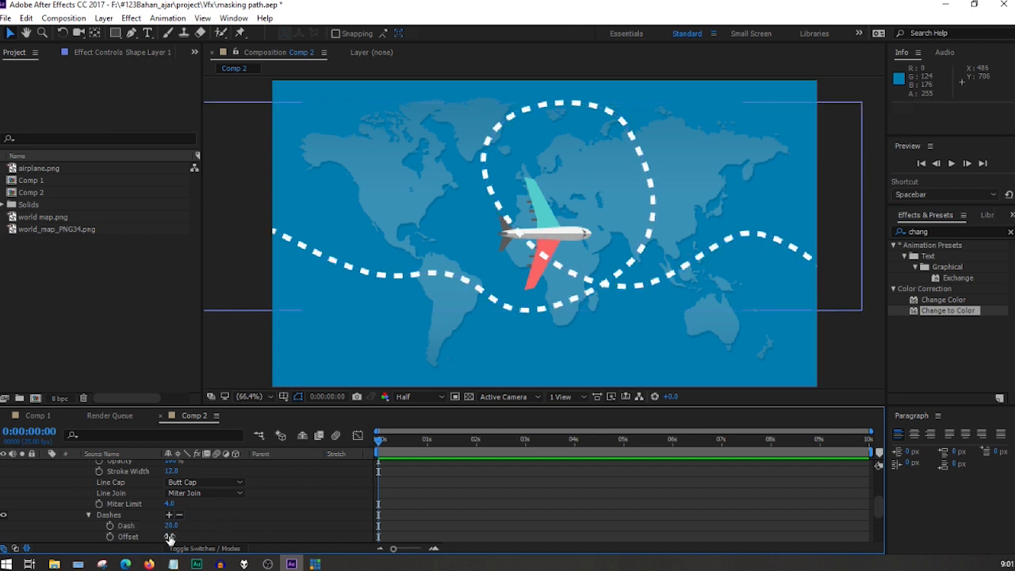
Shift the stroke's dash Offset to about -128 and deselect the shape layer.
drag(169, 537, 115, 550)
key(space)
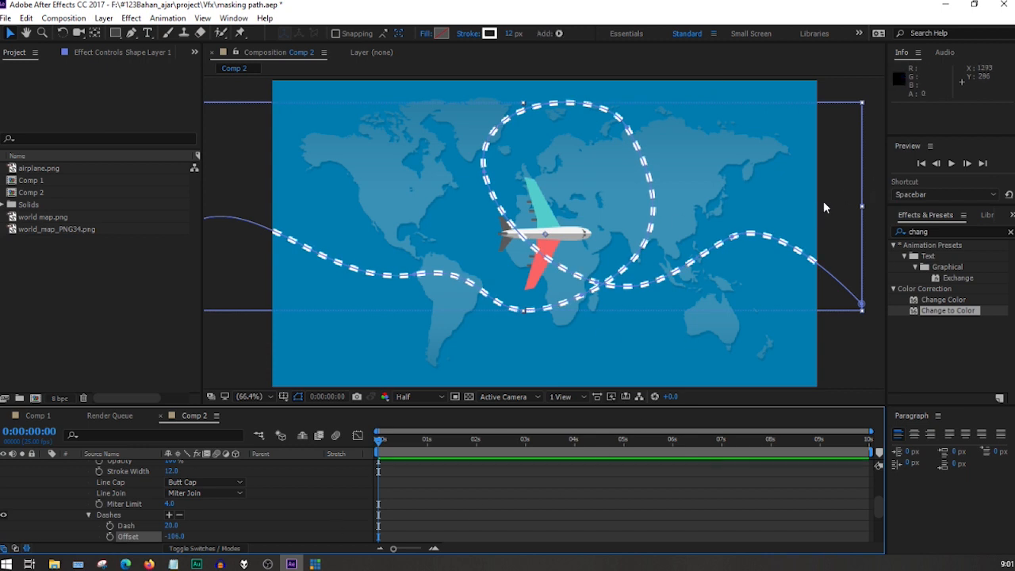
click(824, 202)
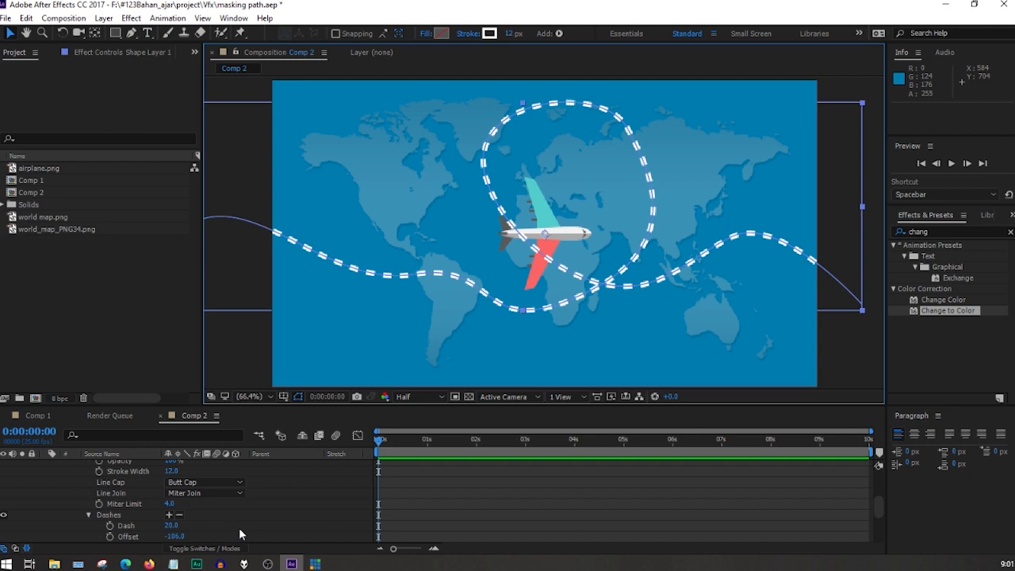
drag(172, 538, 162, 537)
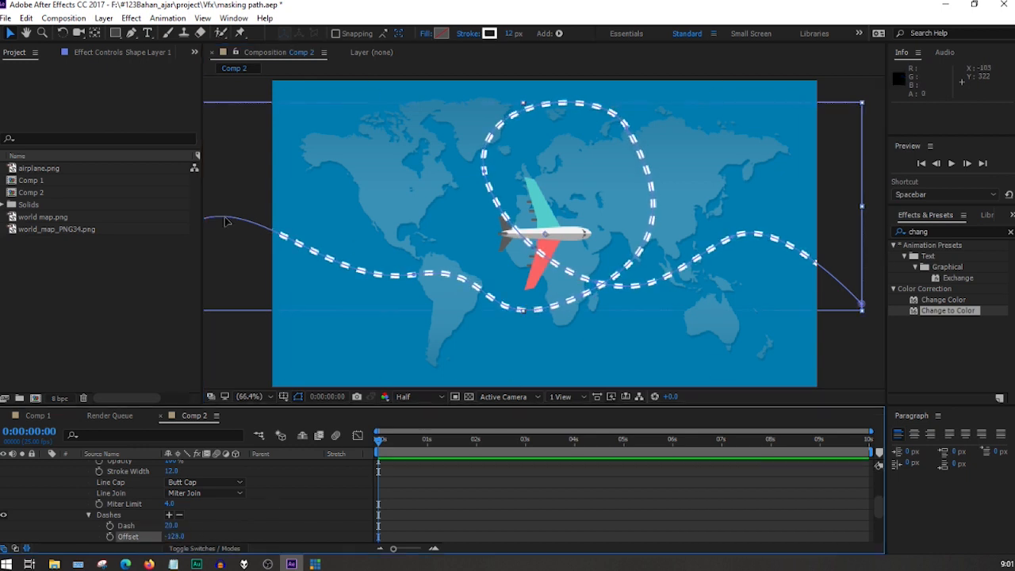
click(235, 164)
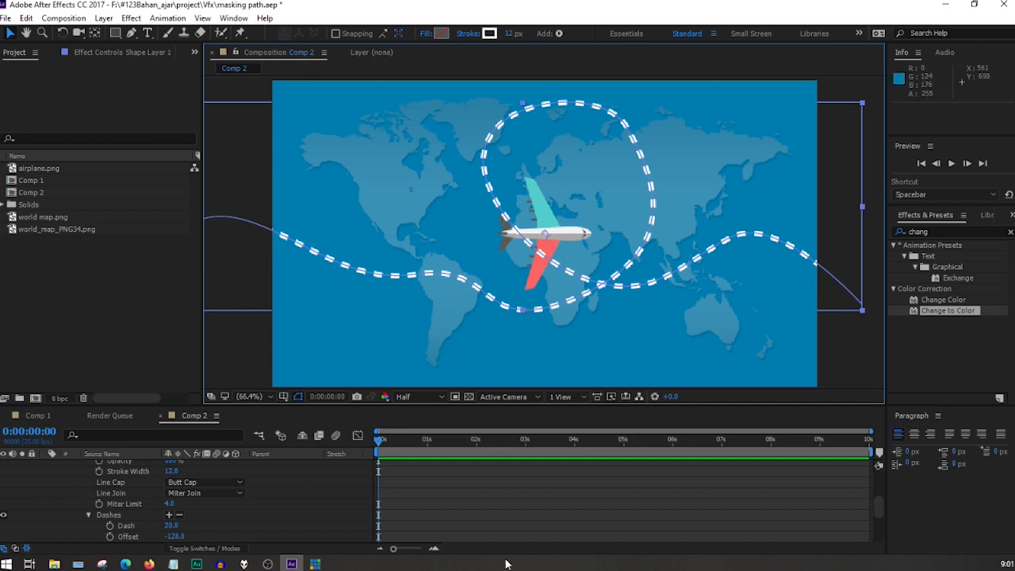
click(872, 206)
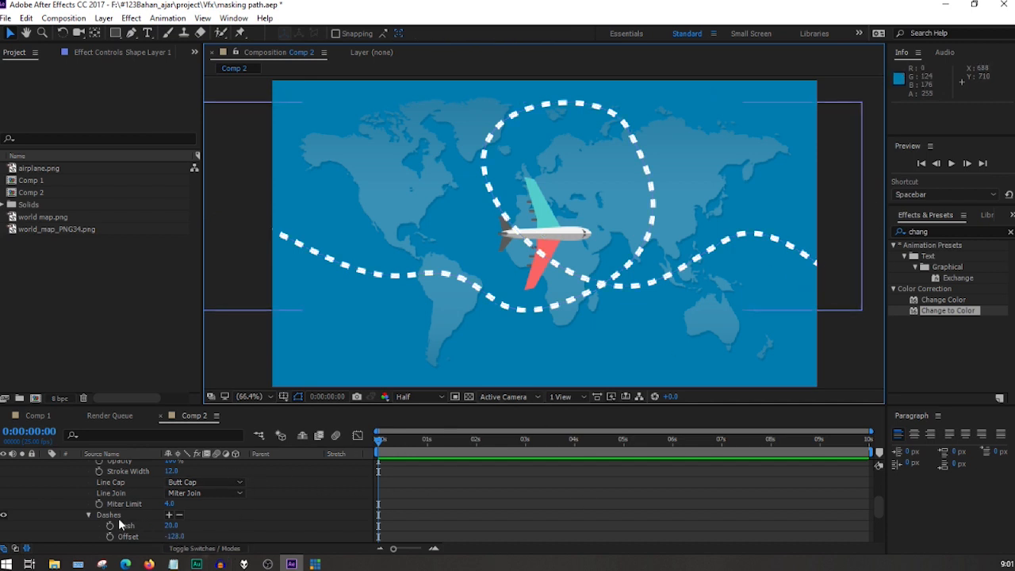
Collapse the stroke's Dashes group and select the Path property of Path 1 in the flight path's shape layer.
click(88, 515)
scroll(97, 499, up, 2)
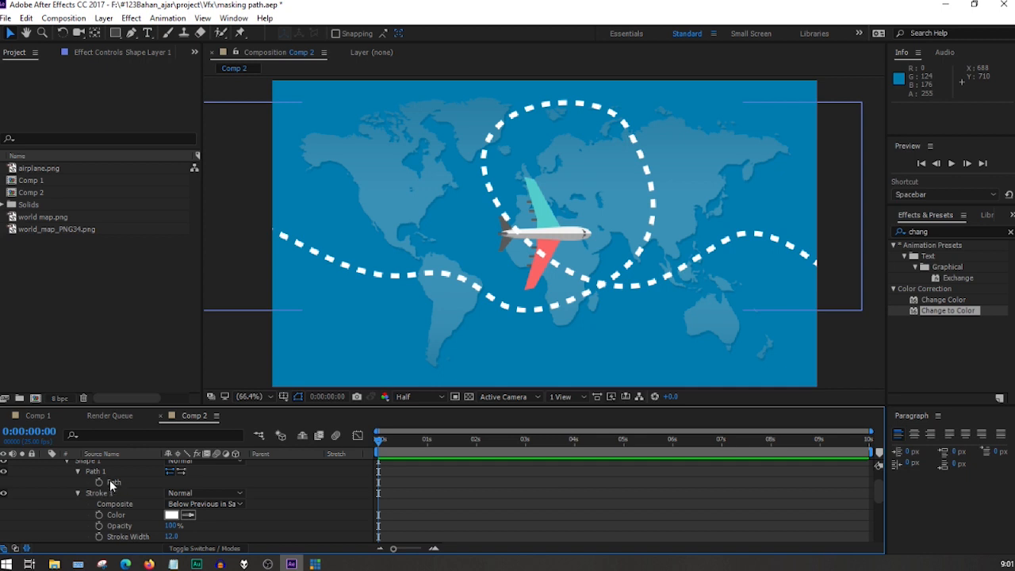
click(111, 484)
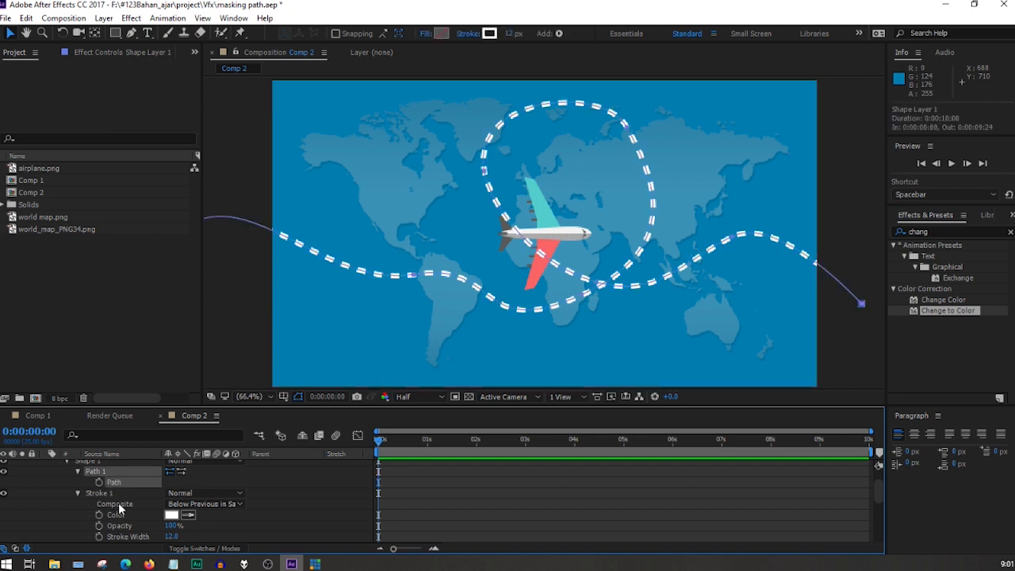
scroll(118, 503, down, 3)
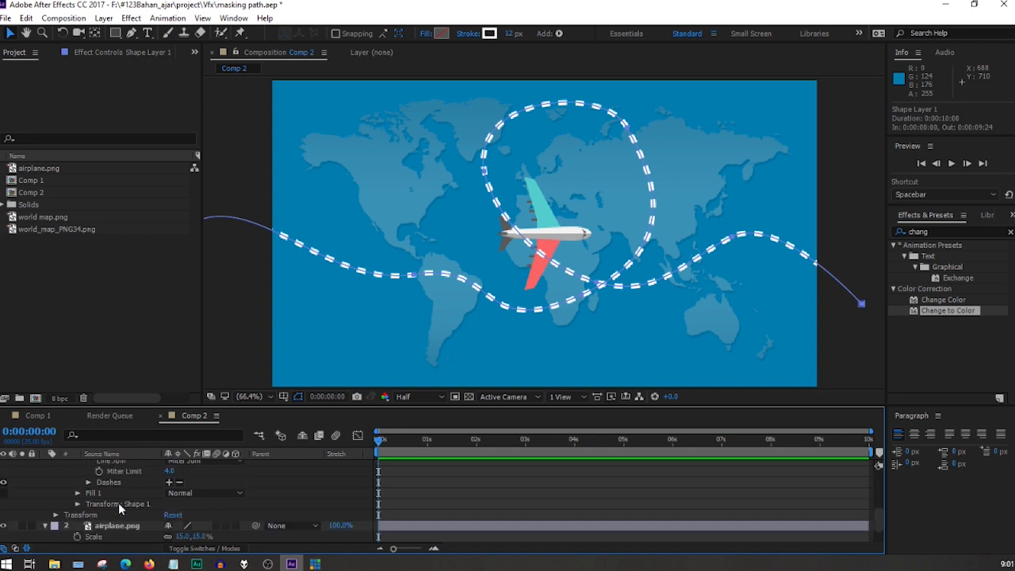
scroll(118, 503, up, 3)
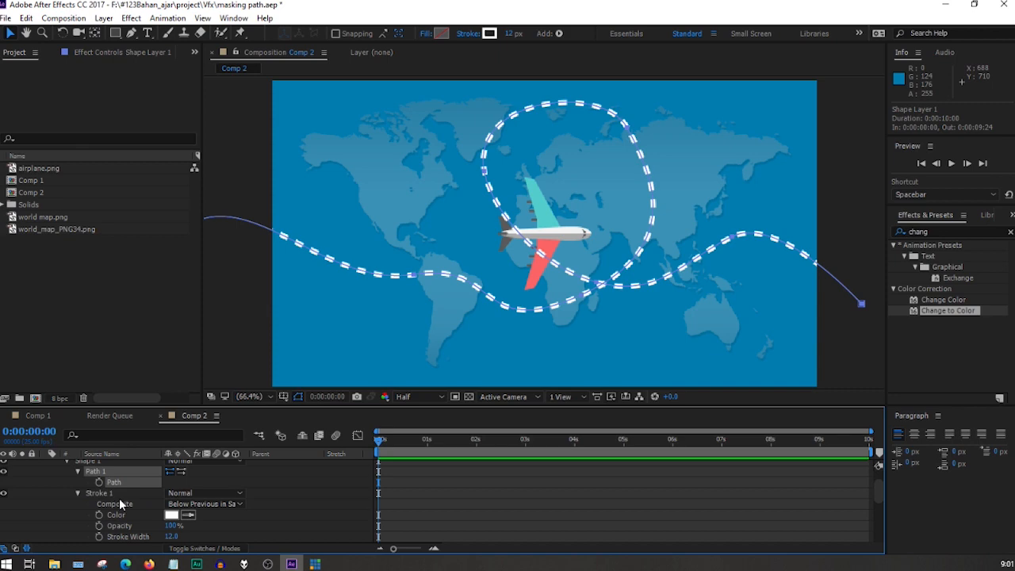
scroll(119, 500, down, 3)
scroll(119, 500, up, 3)
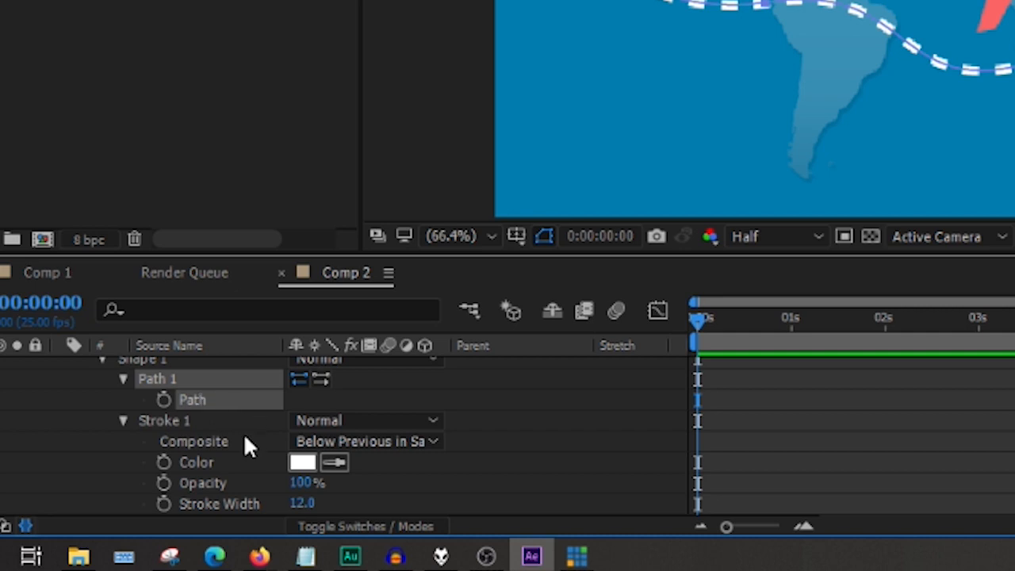
scroll(246, 432, down, 4)
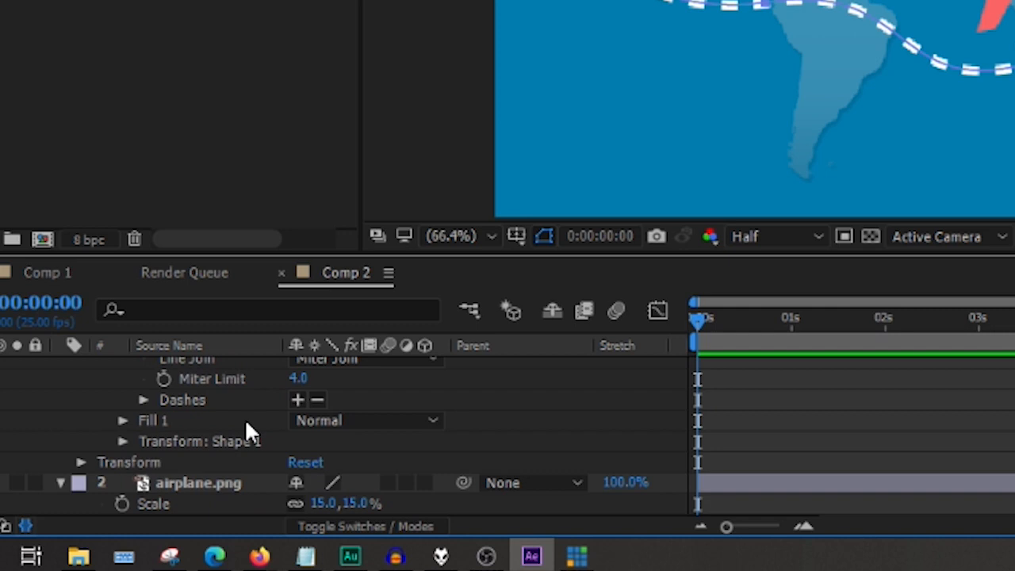
Paste the copied flight path into the Position property of the airplane.png layer at the start of the timeline.
scroll(246, 433, down, 2)
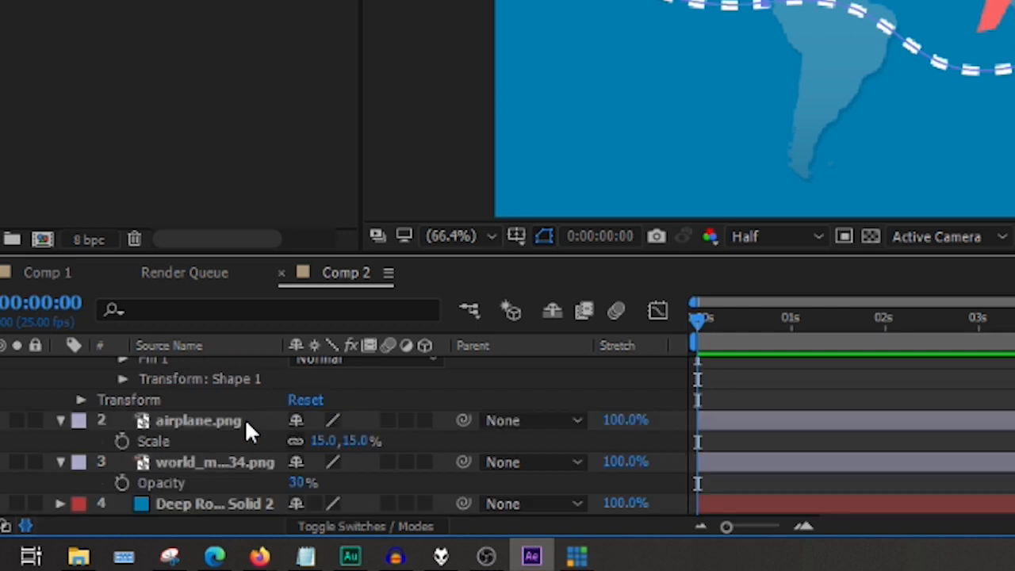
click(199, 421)
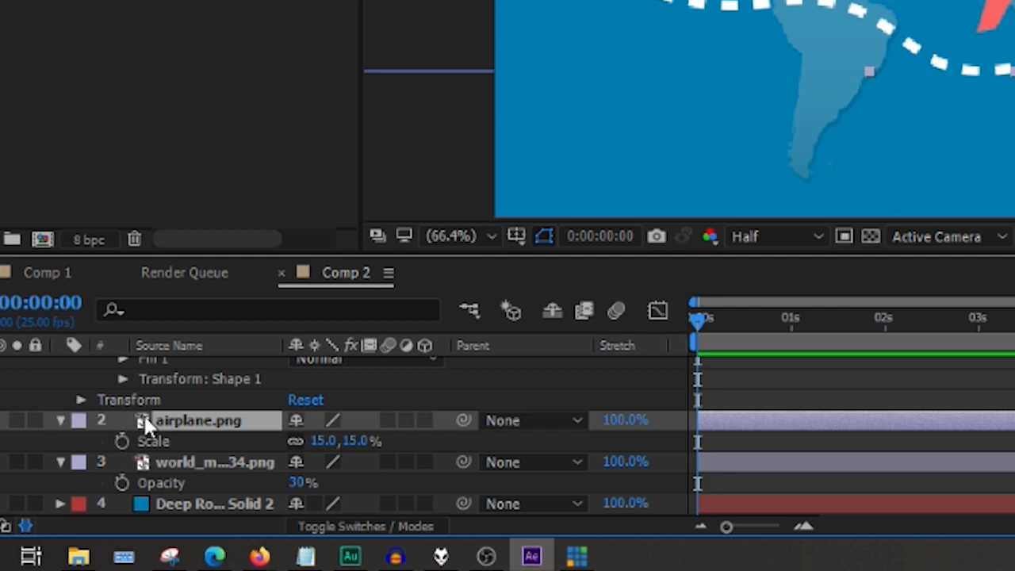
key(p)
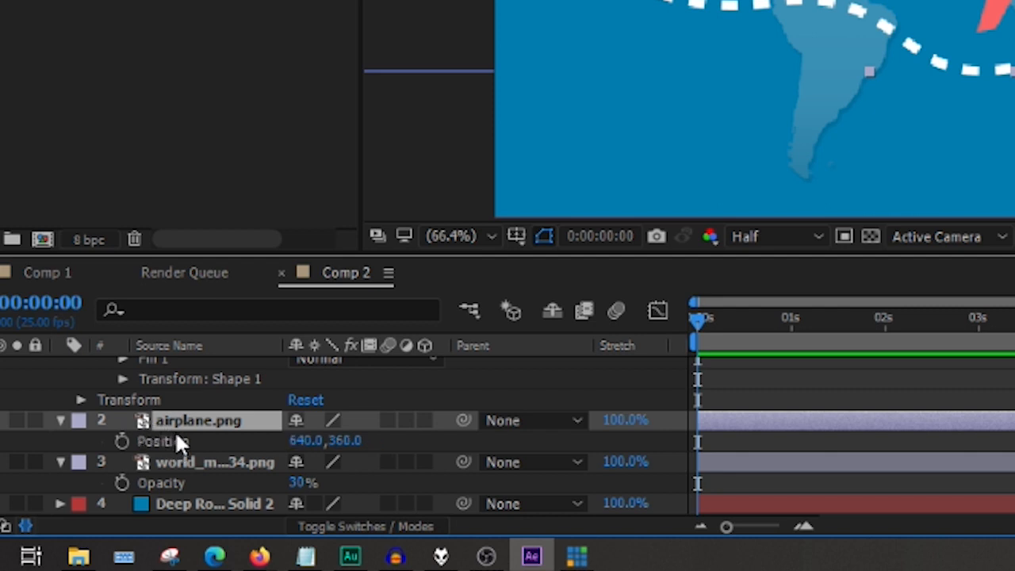
drag(702, 324, 672, 319)
click(190, 441)
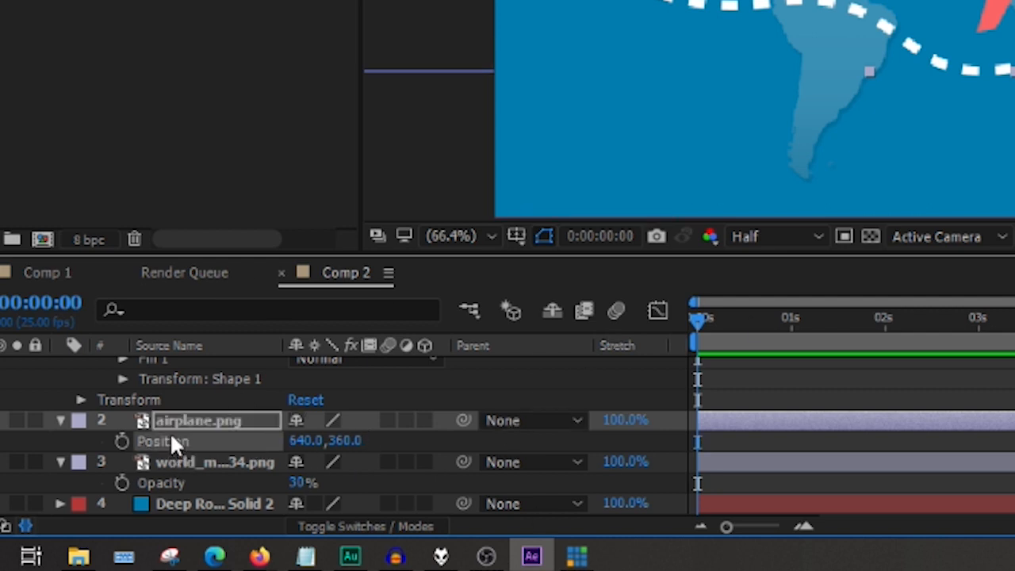
key(ctrl+v)
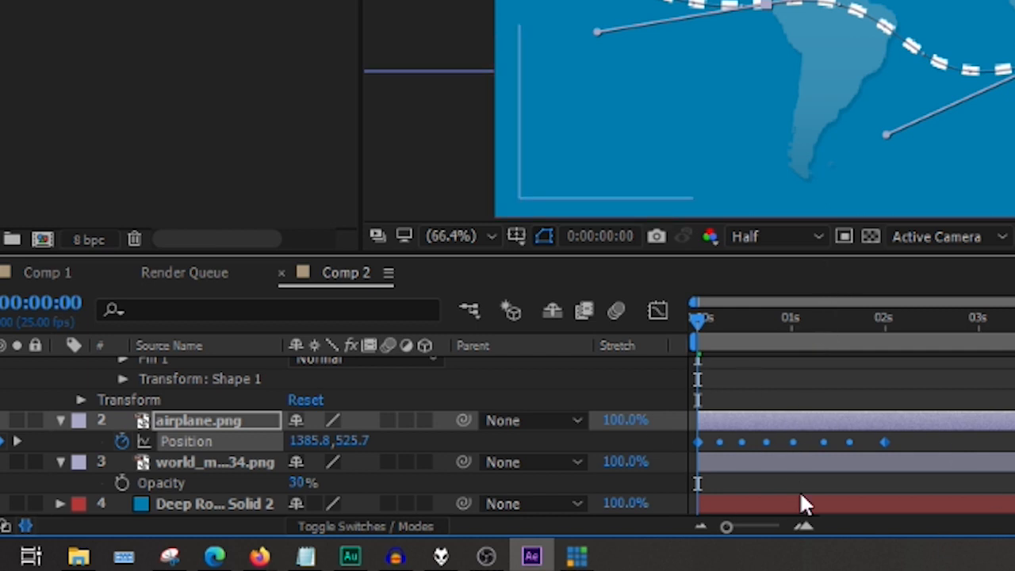
Scrub and play back Comp 2 to check the airplane's movement along the flight path.
drag(696, 317, 742, 324)
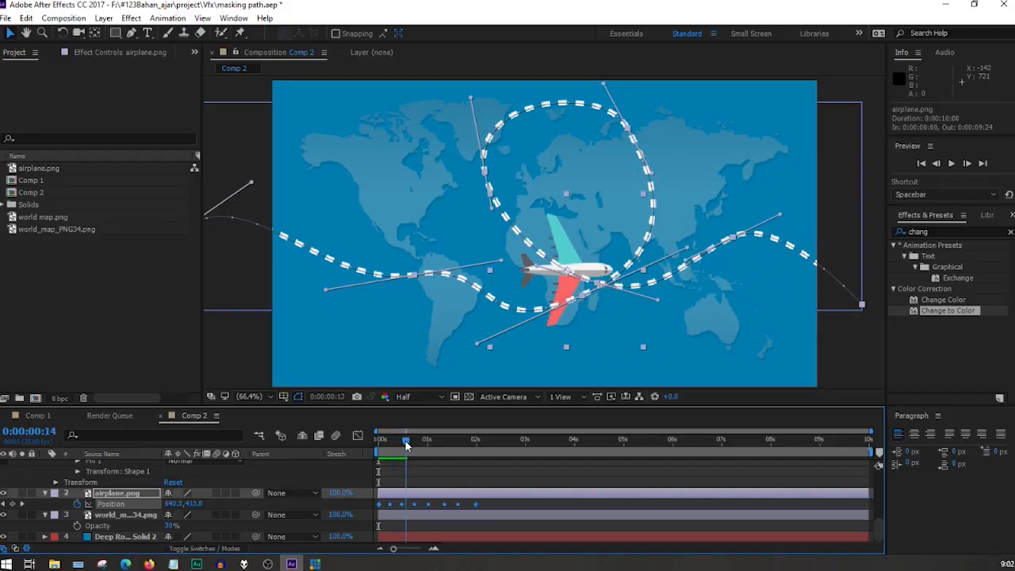
drag(406, 446, 387, 438)
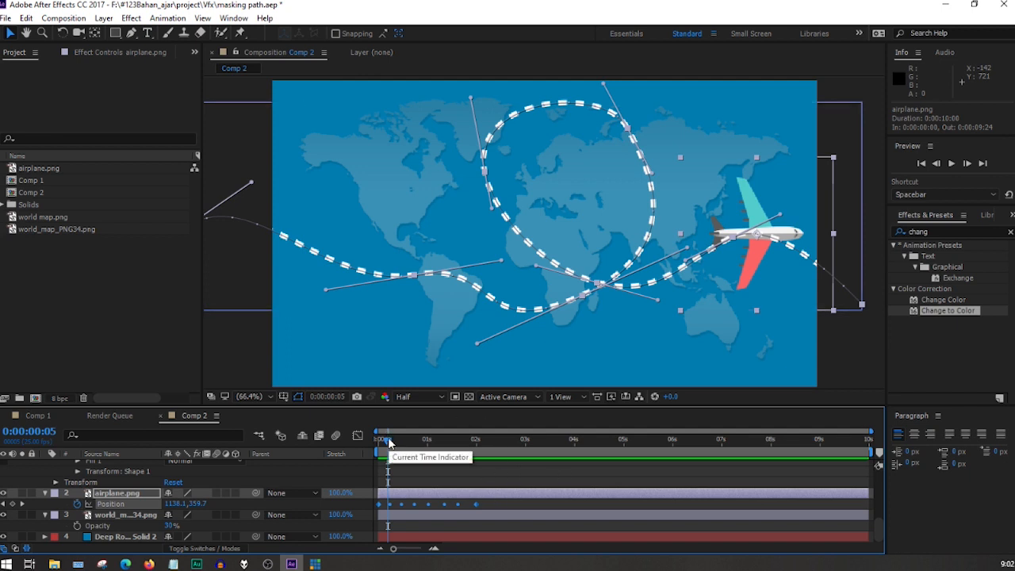
drag(391, 443, 379, 441)
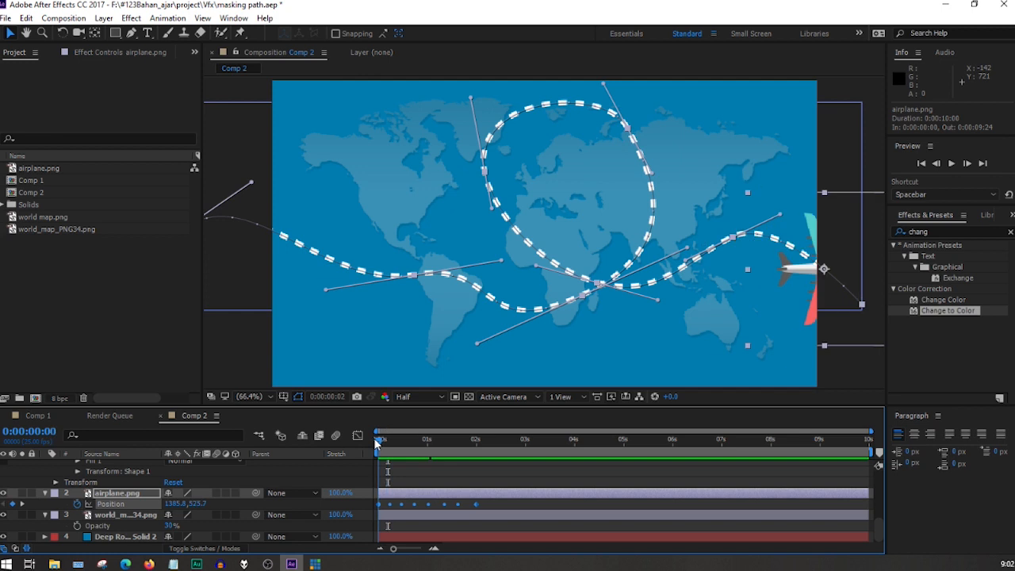
key(space)
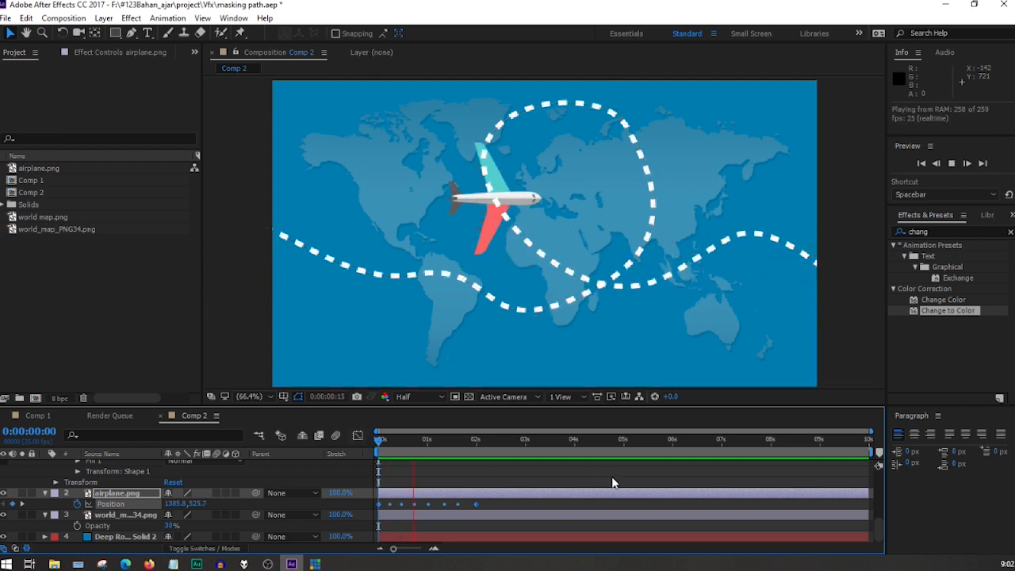
key(space)
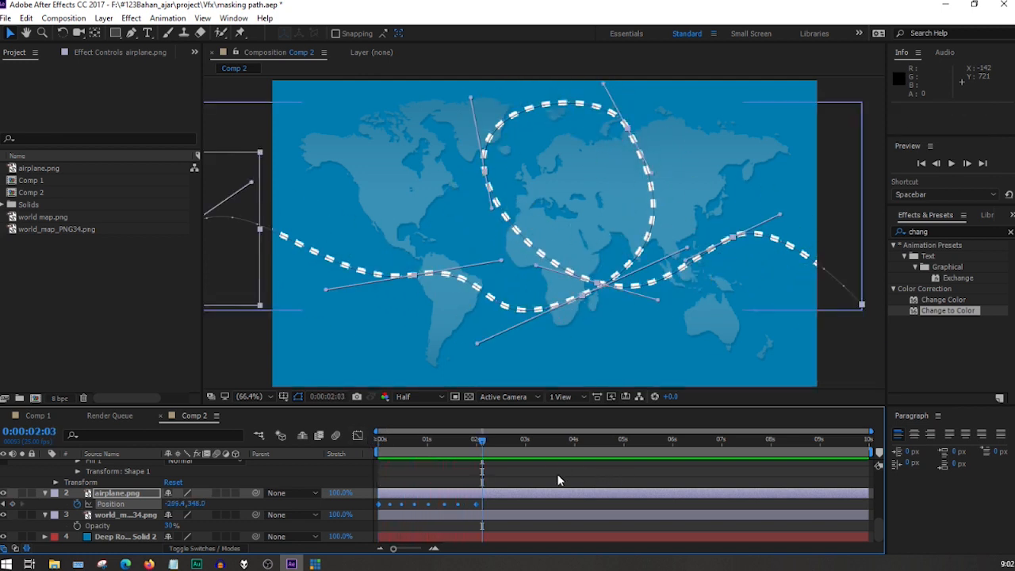
drag(476, 442, 449, 446)
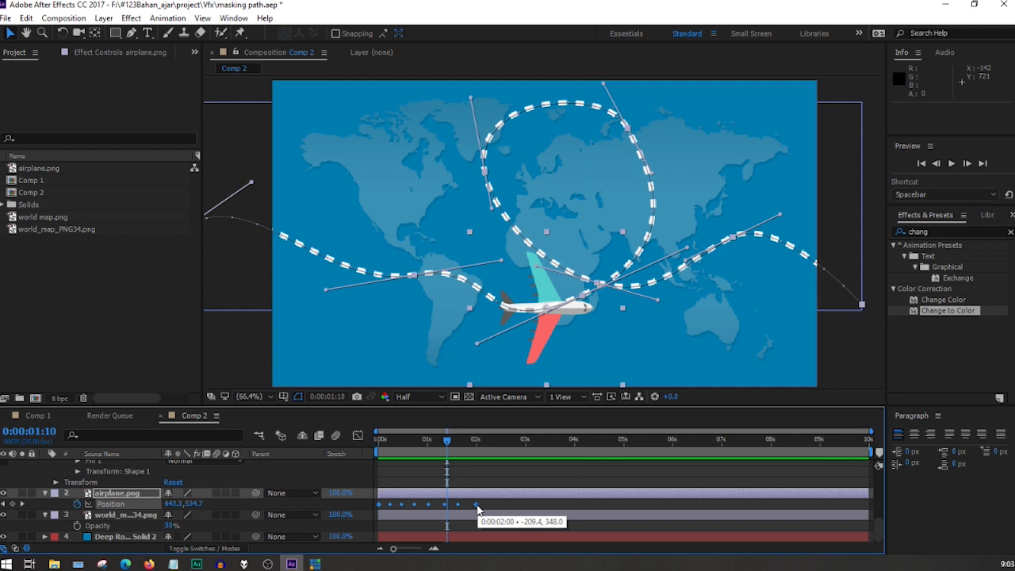
Stretch the airplane's Position keyframes so the last one falls at 0:00:08:04, and preview the slower flight.
drag(477, 508, 677, 507)
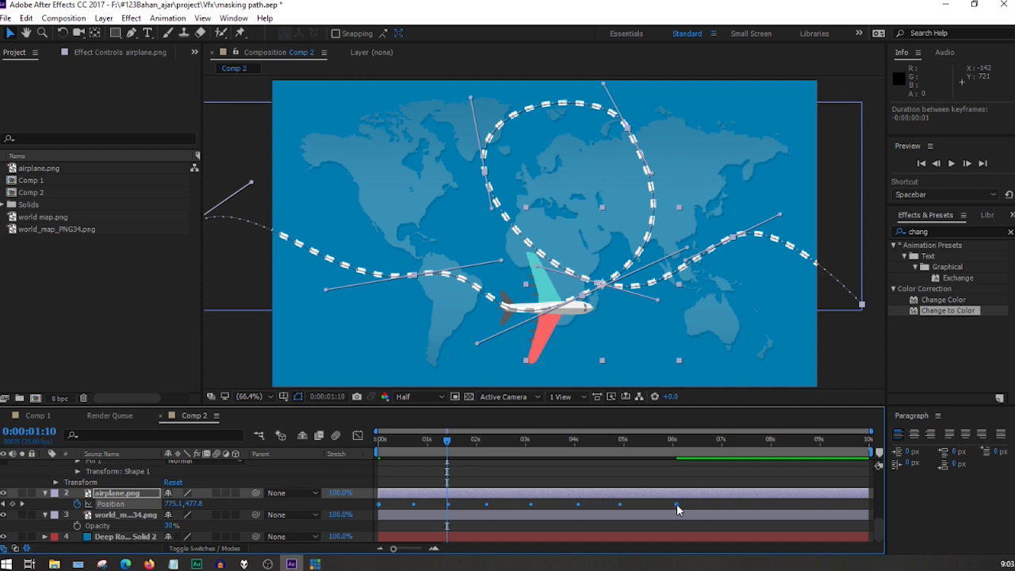
drag(677, 508, 781, 510)
drag(448, 444, 345, 449)
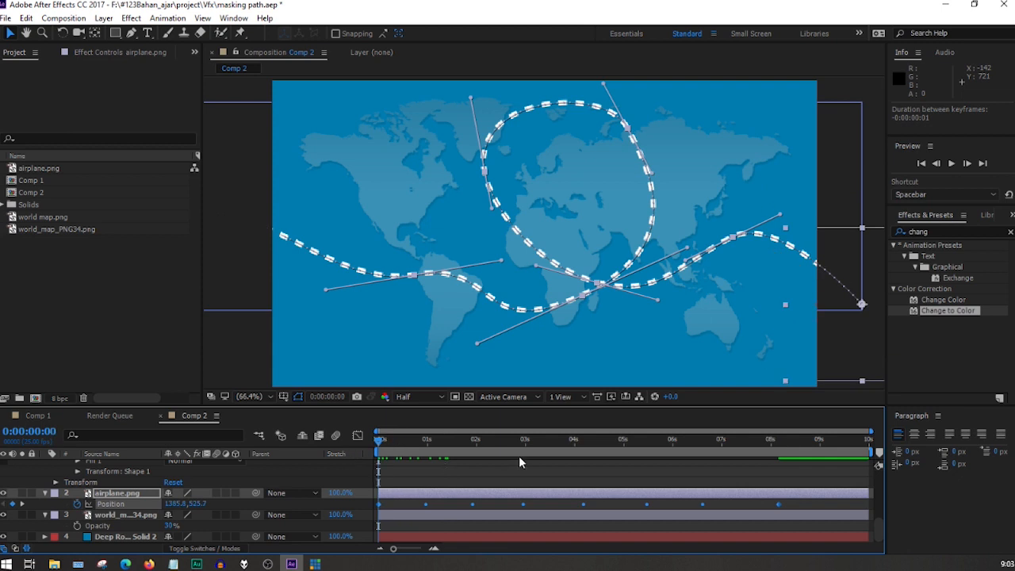
key(space)
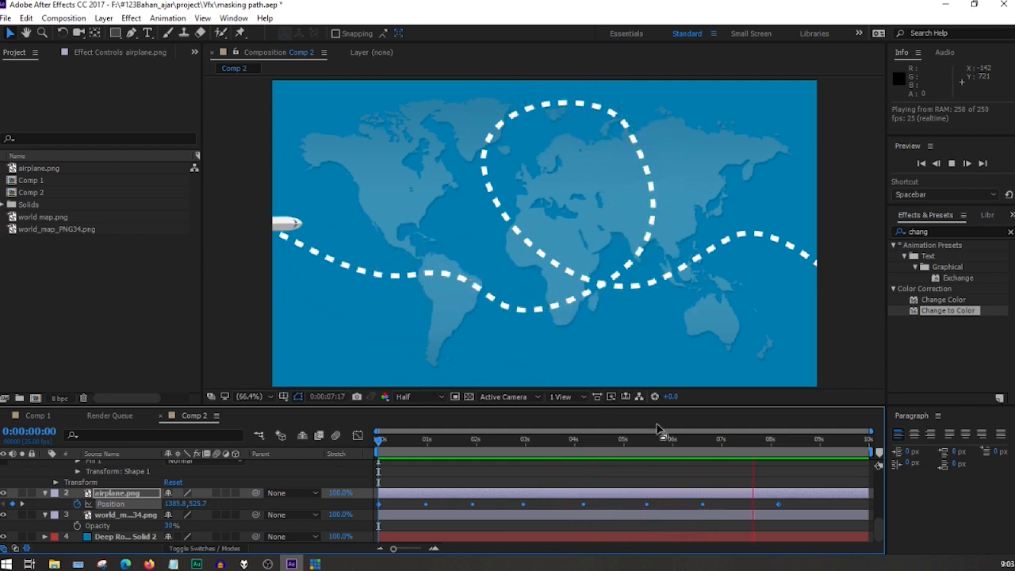
key(space)
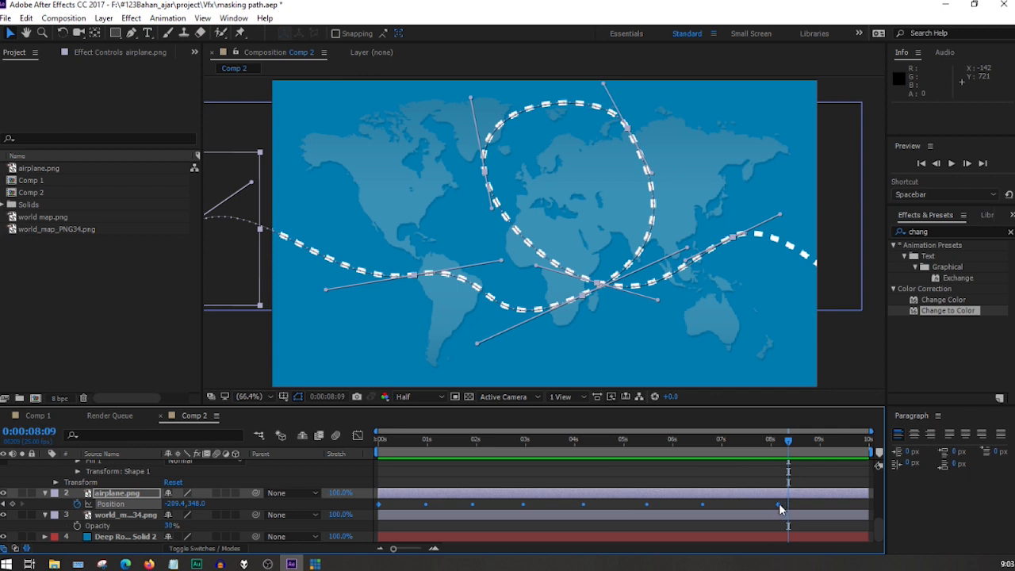
Move the airplane's last Position keyframe to about 6 seconds and preview the flight.
drag(780, 509, 673, 509)
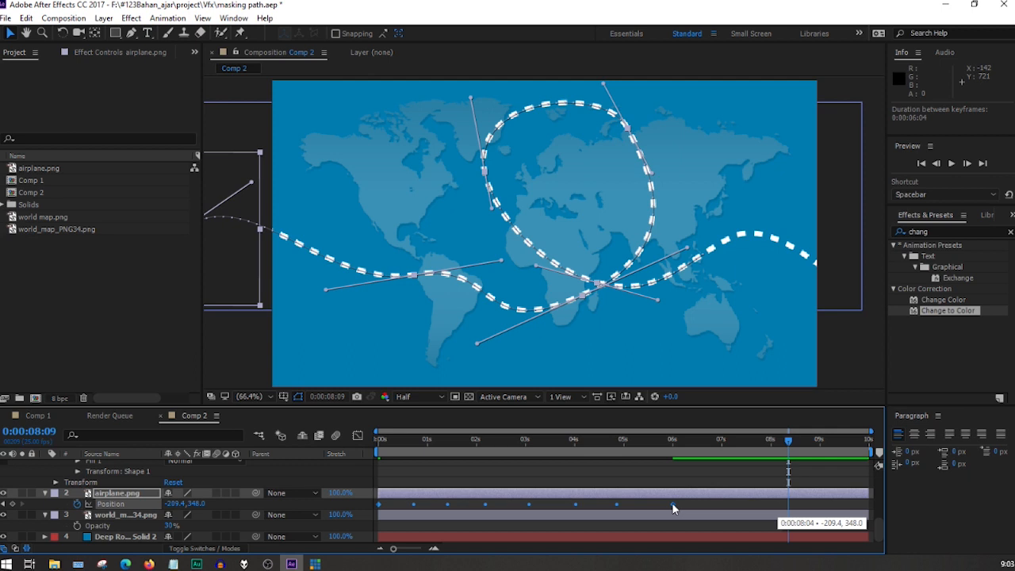
key(space)
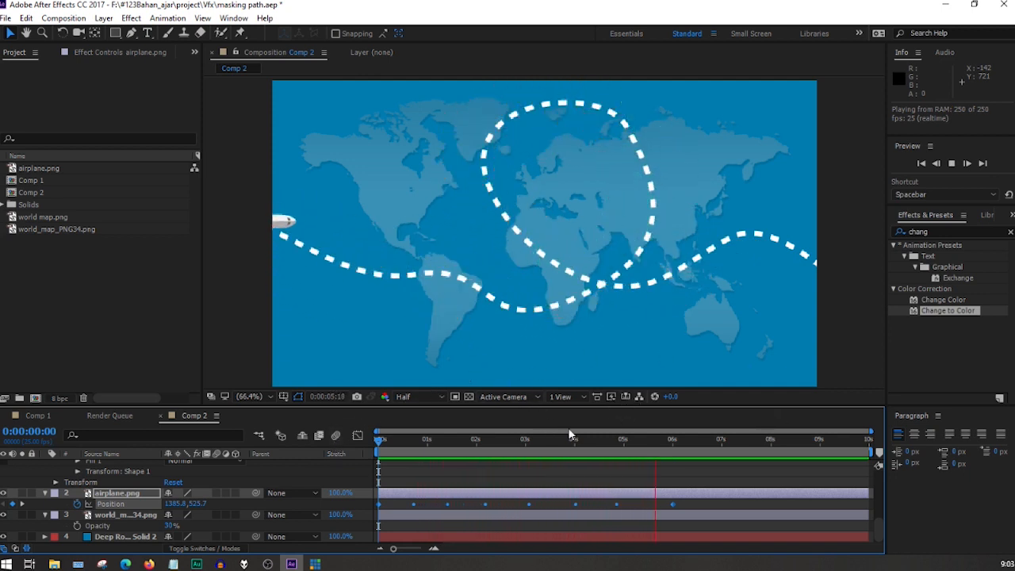
click(692, 446)
drag(680, 445, 405, 451)
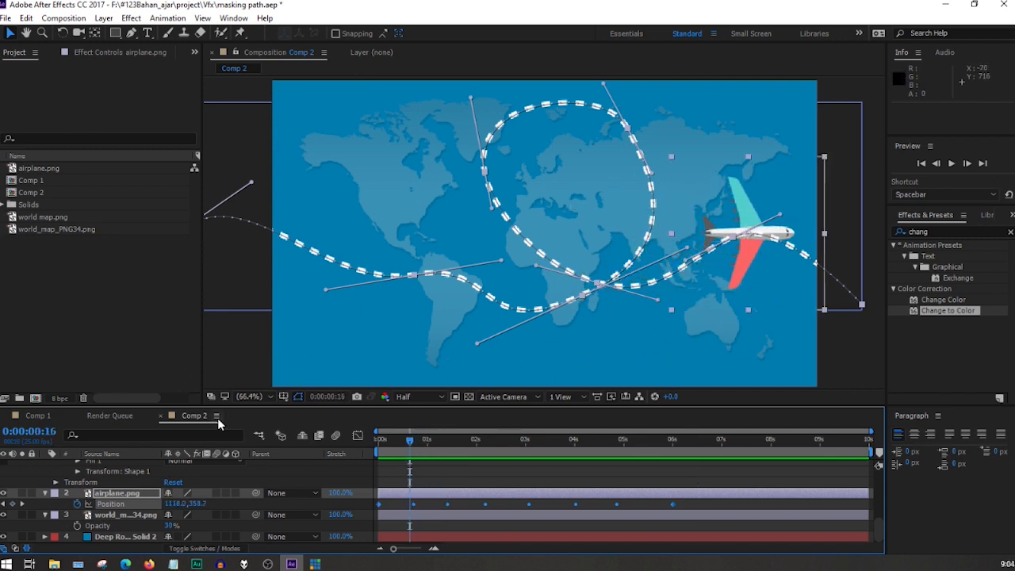
Rotate the airplane.png layer to 211° and check its heading over the first part of the flight path.
click(124, 495)
key(r)
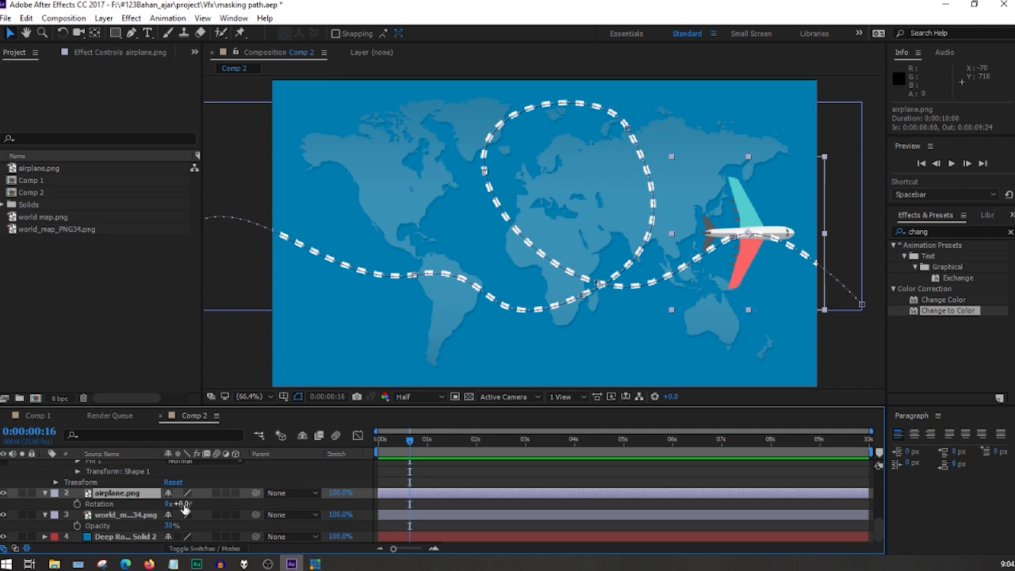
drag(183, 508, 290, 489)
mouse_move(410, 443)
mouse_down()
mouse_move(362, 446)
mouse_move(395, 444)
mouse_up()
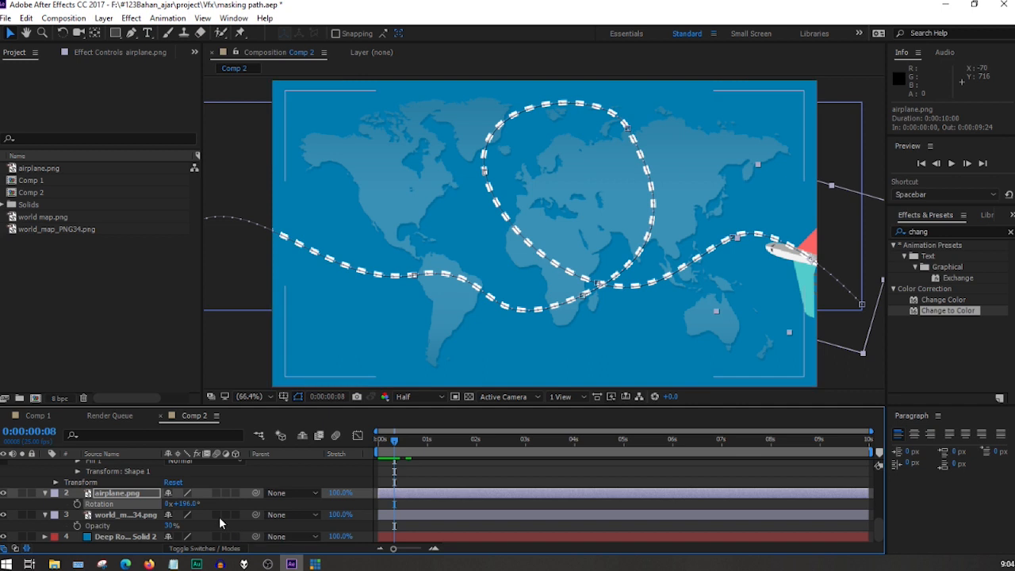
drag(184, 504, 196, 504)
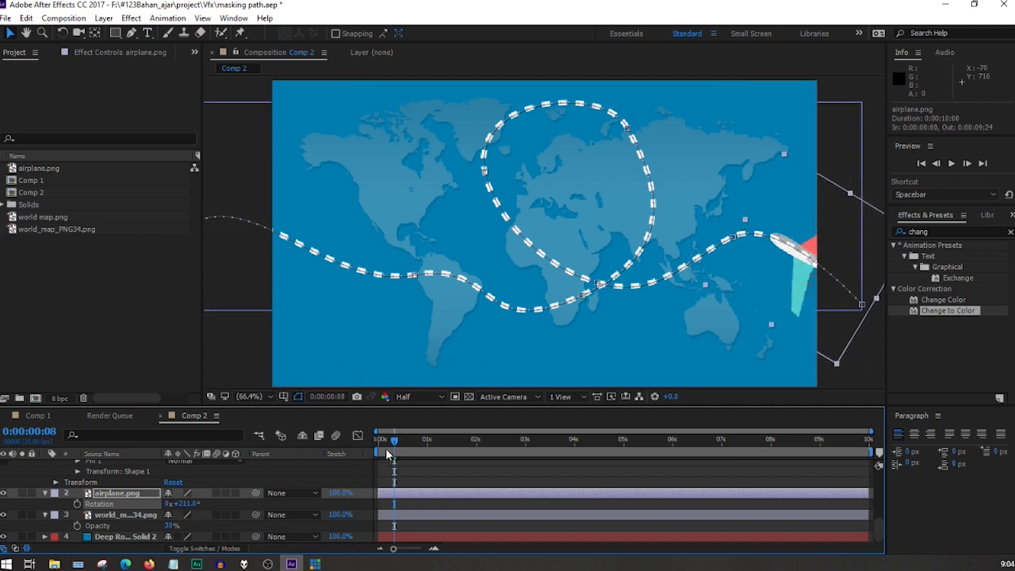
drag(394, 441, 412, 446)
key(space)
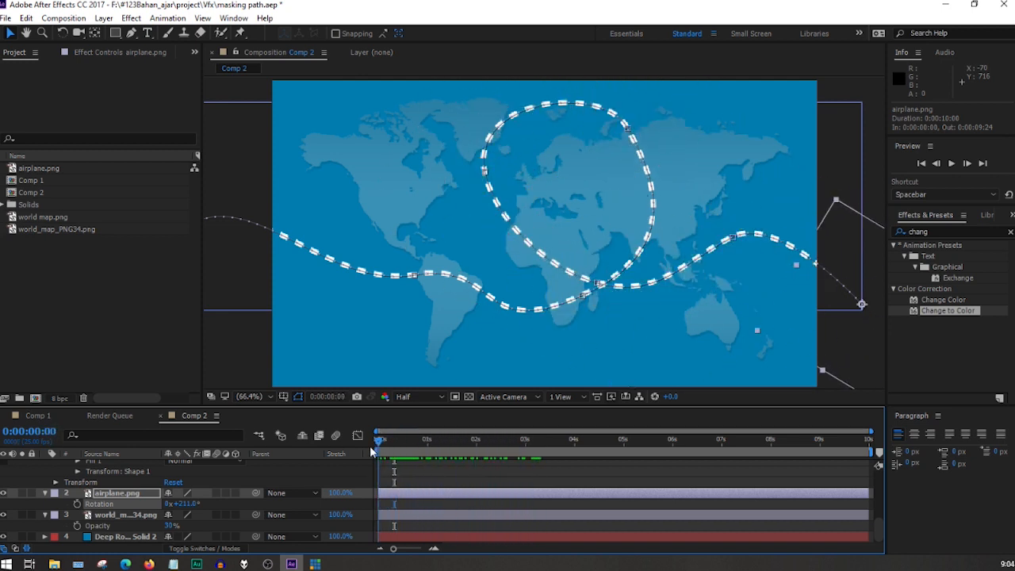
click(394, 445)
drag(393, 445, 415, 443)
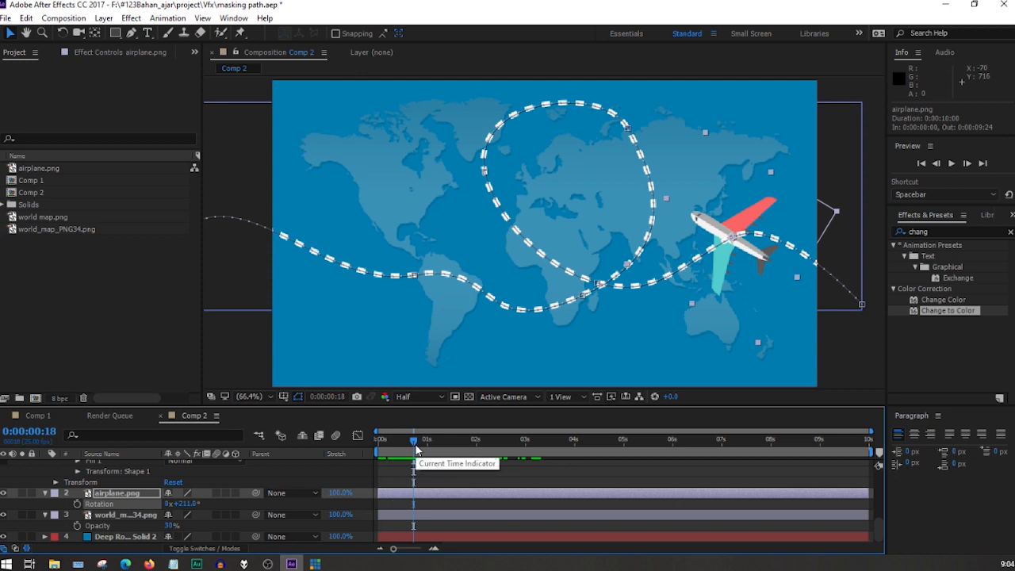
Set the airplane.png layer's Auto-Orientation to Orient Along Path.
click(123, 494)
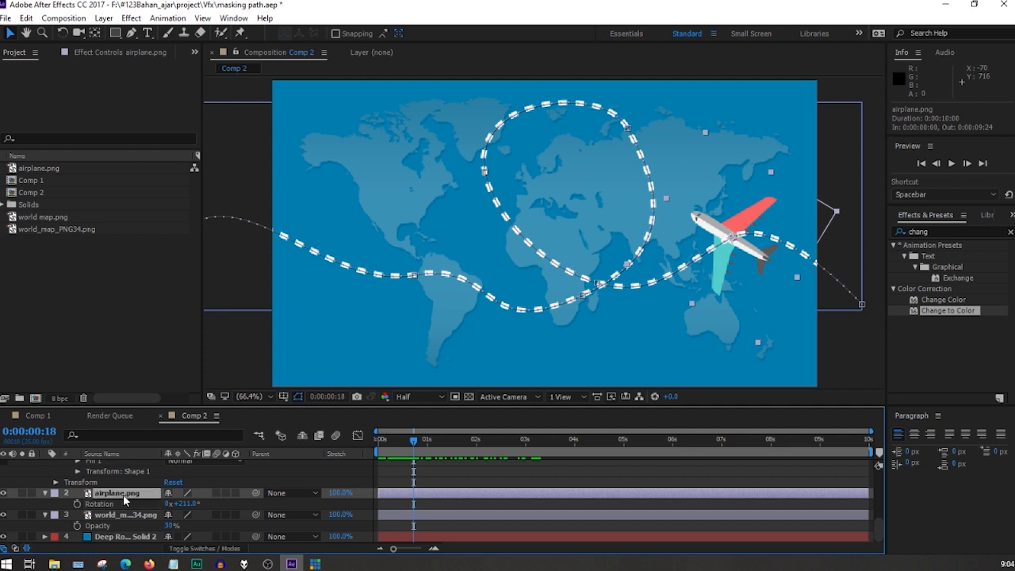
right_click(123, 499)
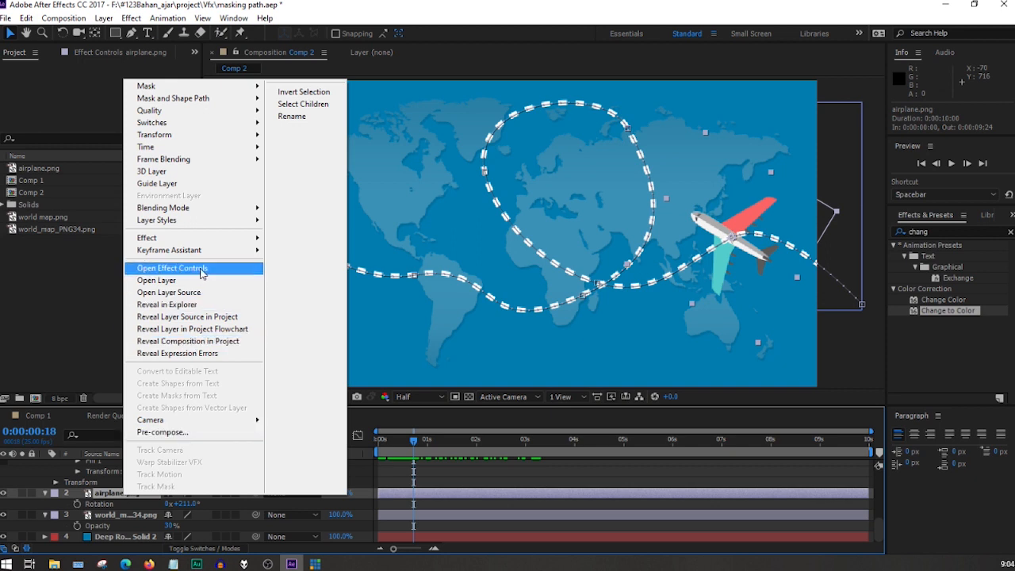
mouse_move(203, 141)
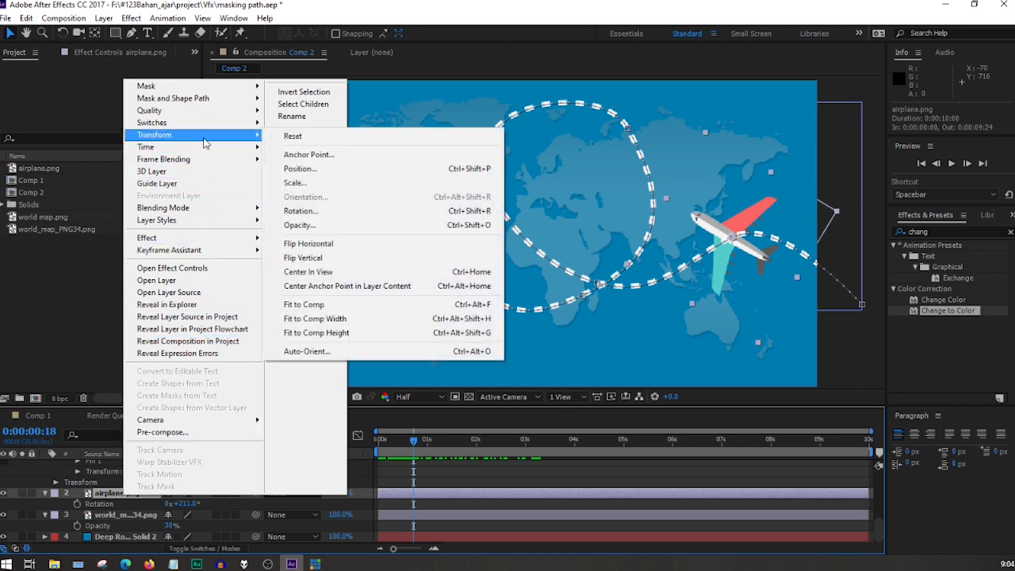
click(352, 353)
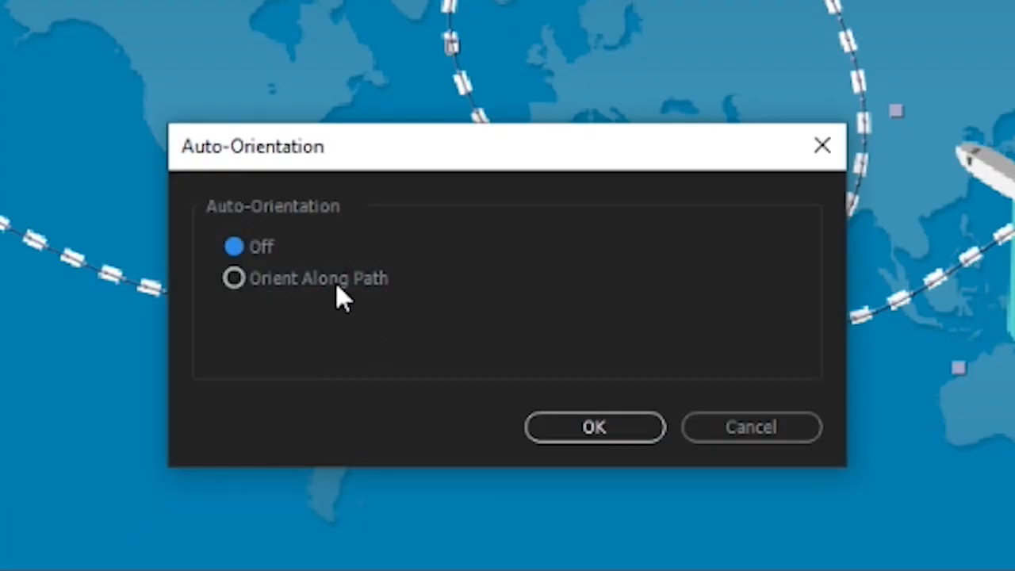
click(331, 290)
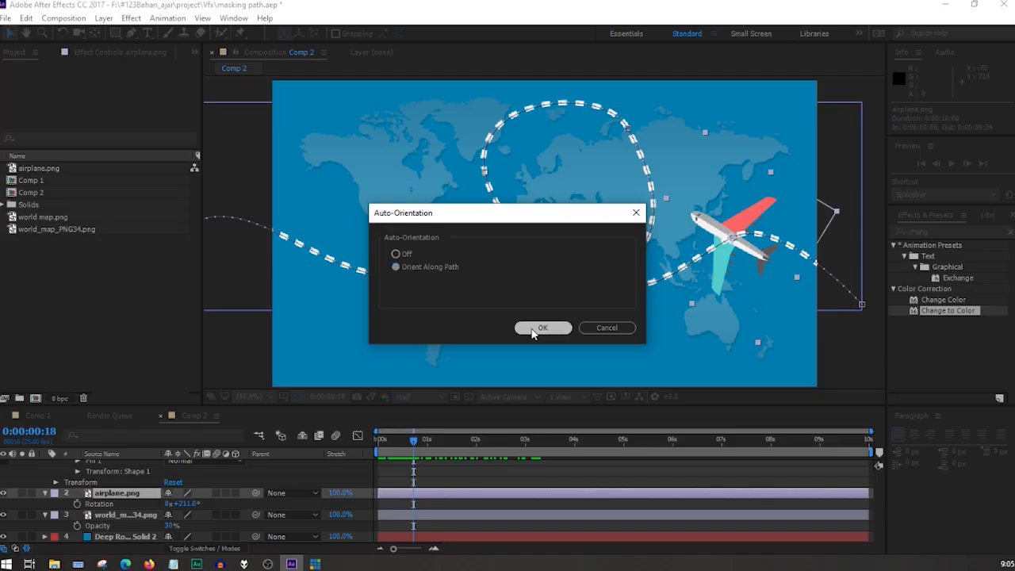
click(568, 430)
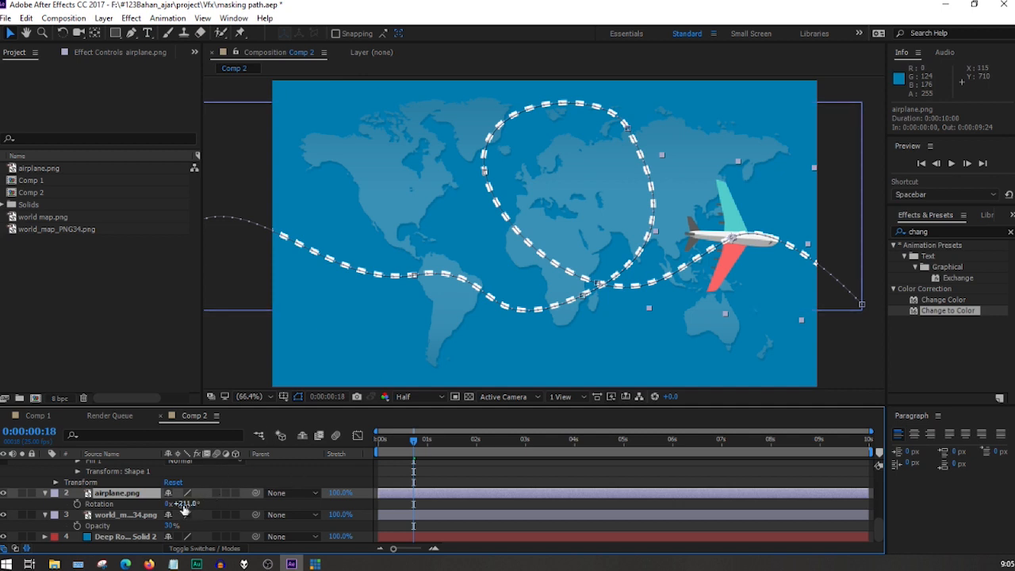
Set the airplane's Rotation to 349° so its nose follows the path, and check it up to 2 seconds.
drag(186, 505, 282, 510)
drag(413, 441, 480, 488)
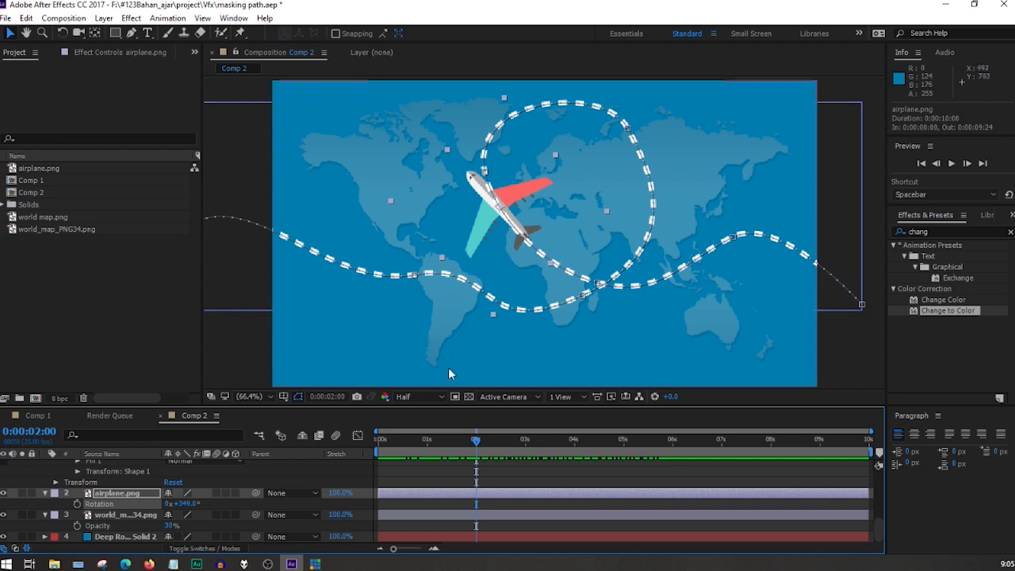
key(apostrophe)
key(apostrophe)
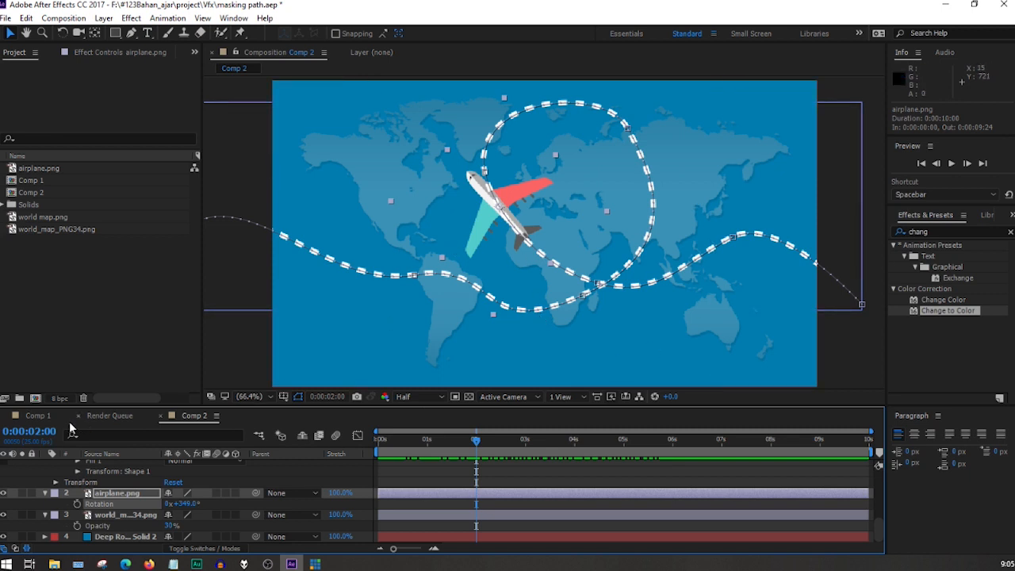
Open Comp 1 and play back its finished airplane and dashed-trail animation for reference.
click(36, 419)
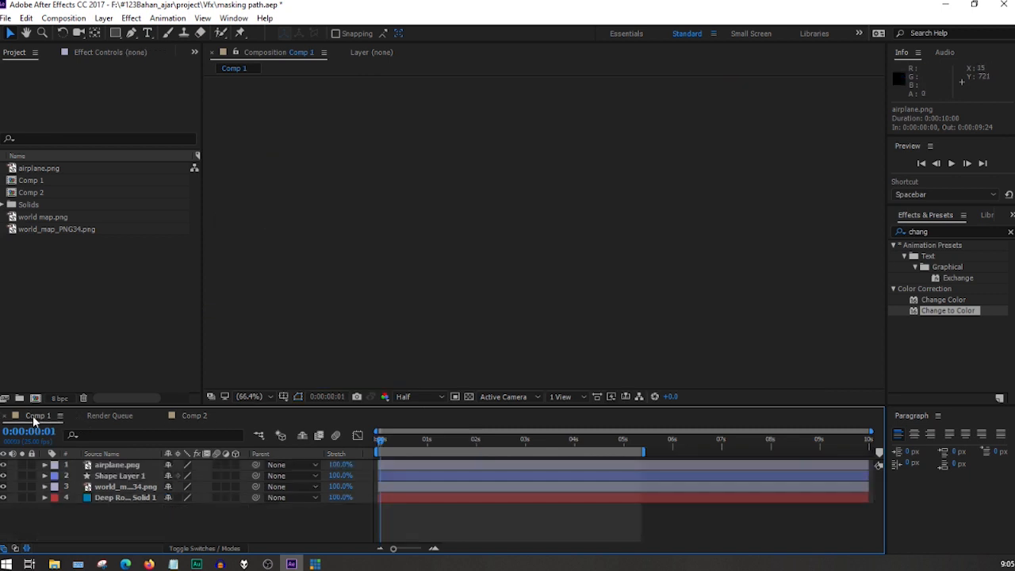
key(space)
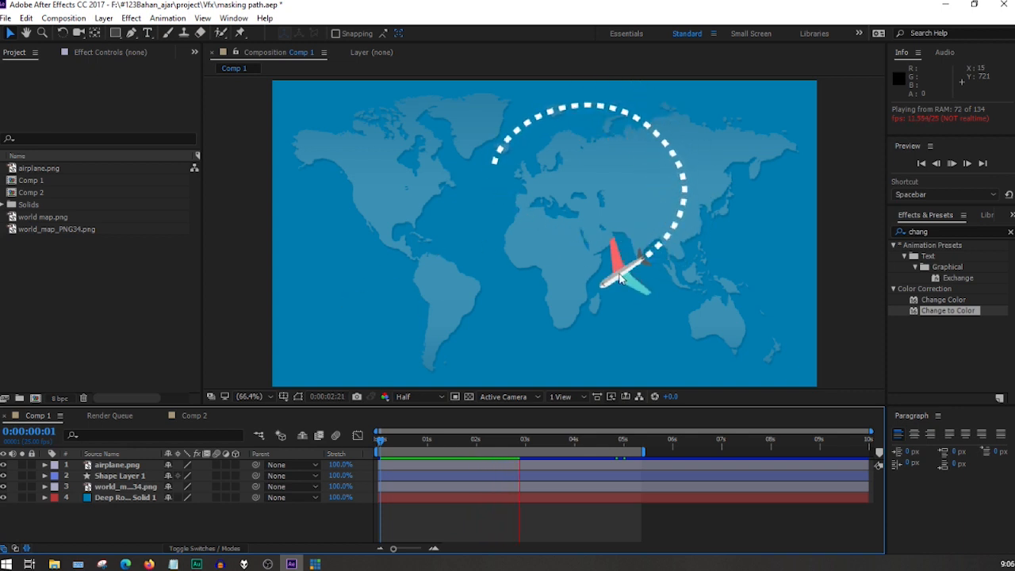
key(v)
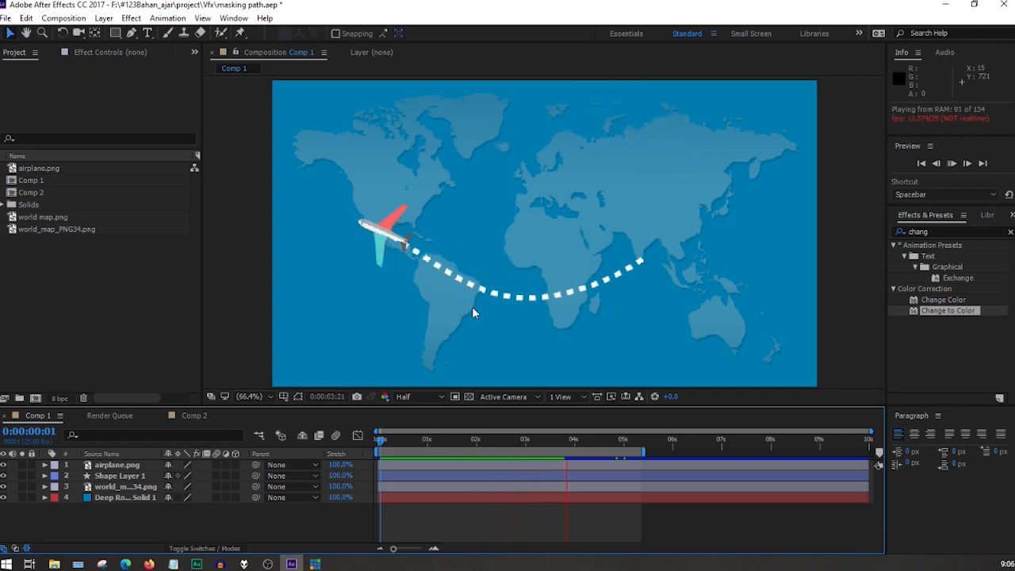
Return to Comp 2 and reduce the airplane.png layer's Scale to 8%.
click(192, 415)
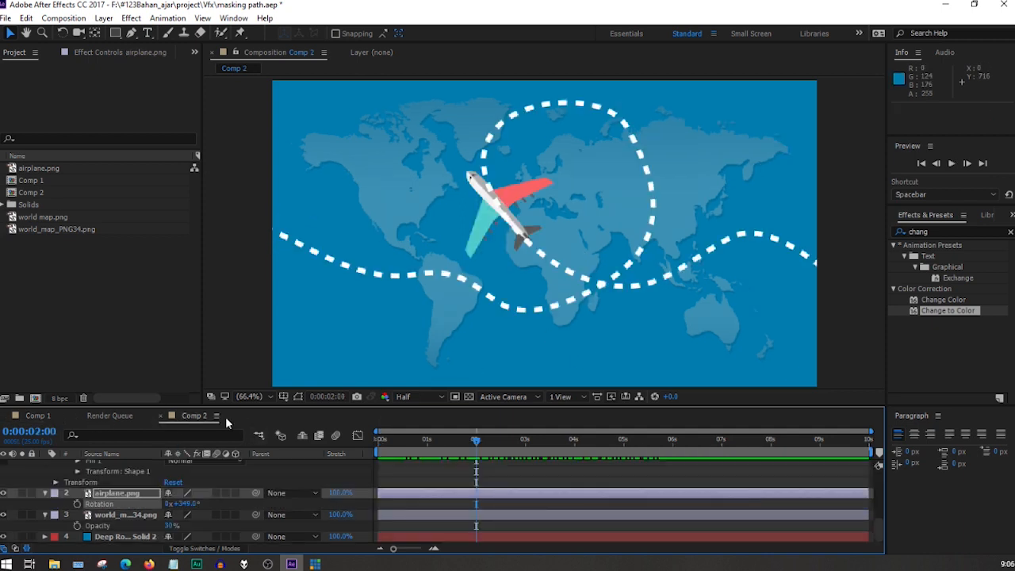
click(115, 495)
key(s)
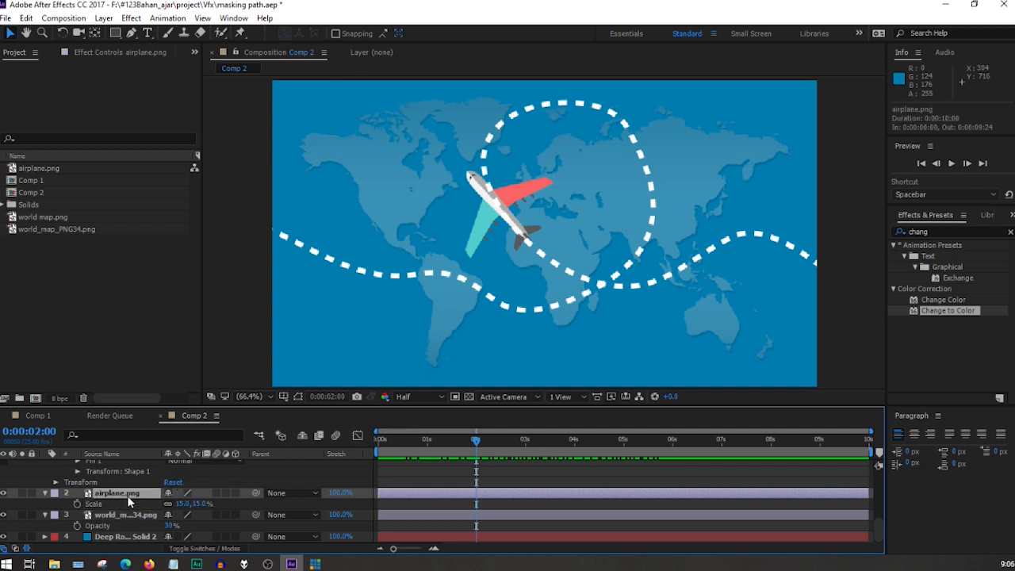
mouse_move(175, 503)
mouse_down()
mouse_move(166, 504)
mouse_move(179, 504)
mouse_up()
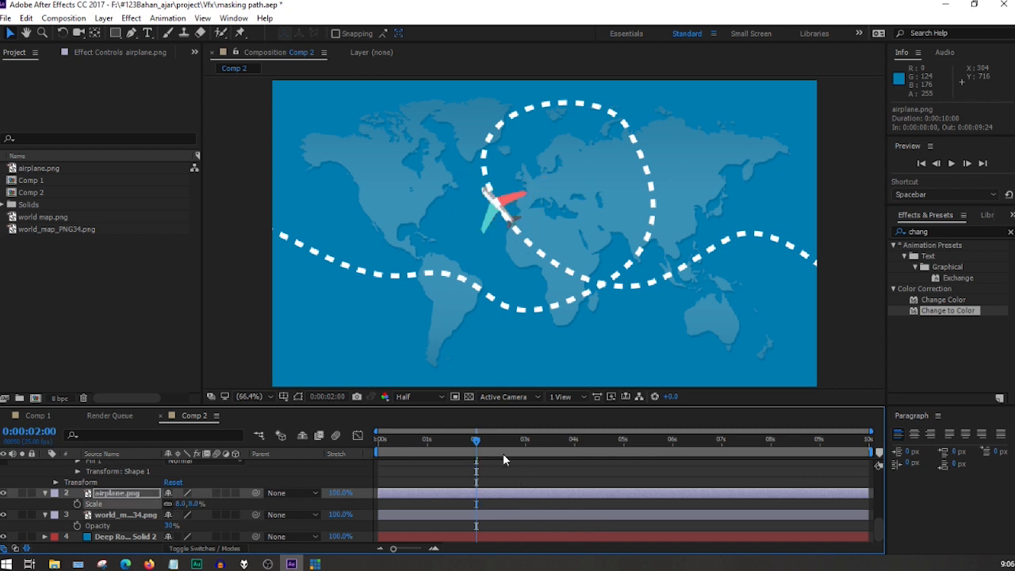
Move the airplane.png layer above the collapsed Shape Layer 1 and play back the flight.
scroll(147, 484, up, 6)
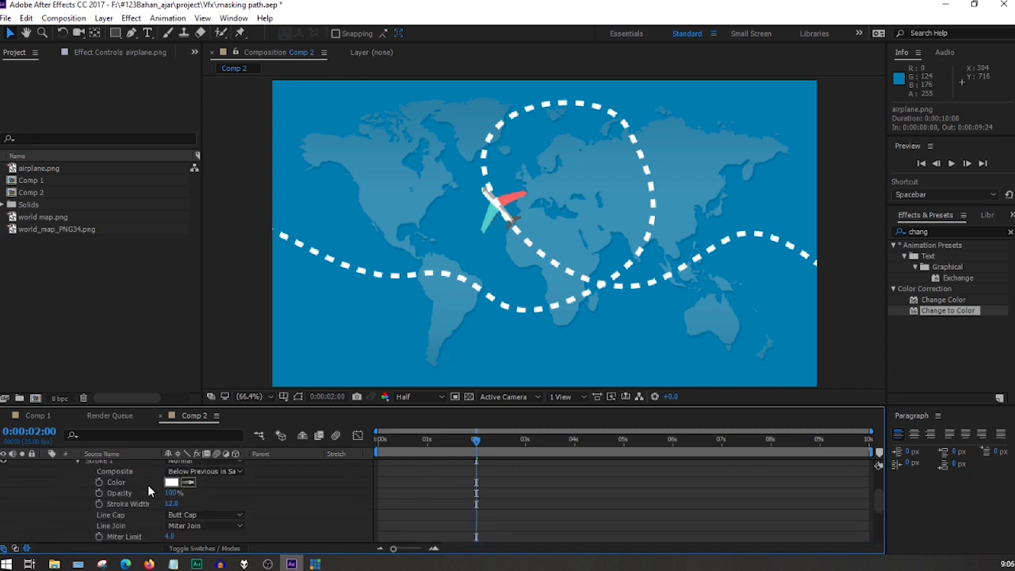
click(45, 465)
drag(93, 481, 90, 463)
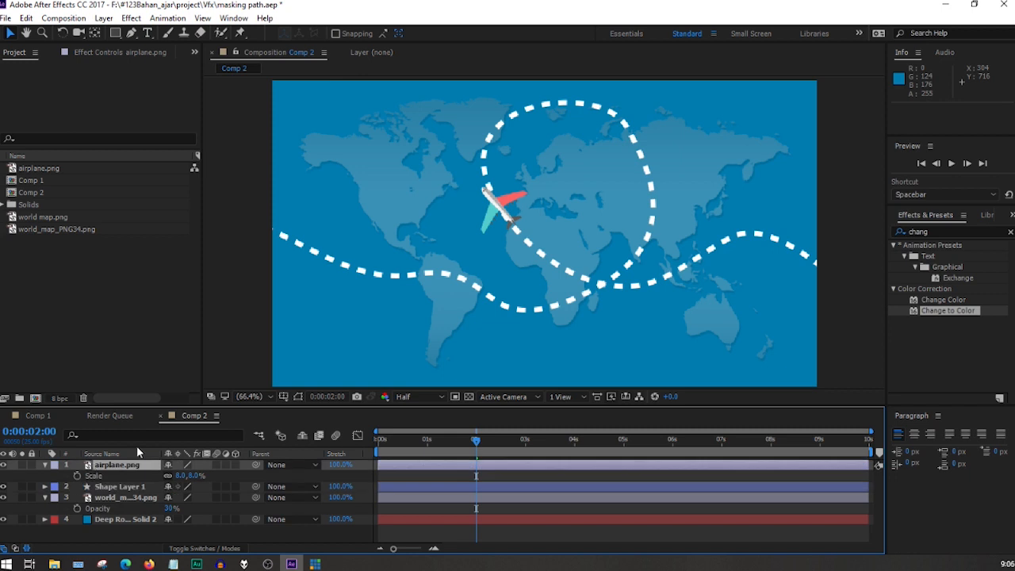
key(space)
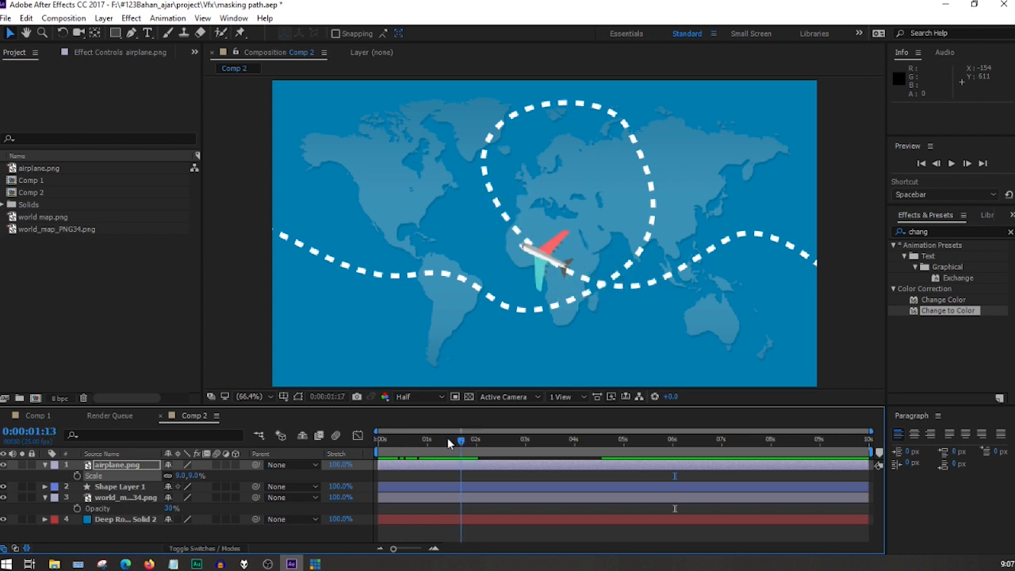
key(space)
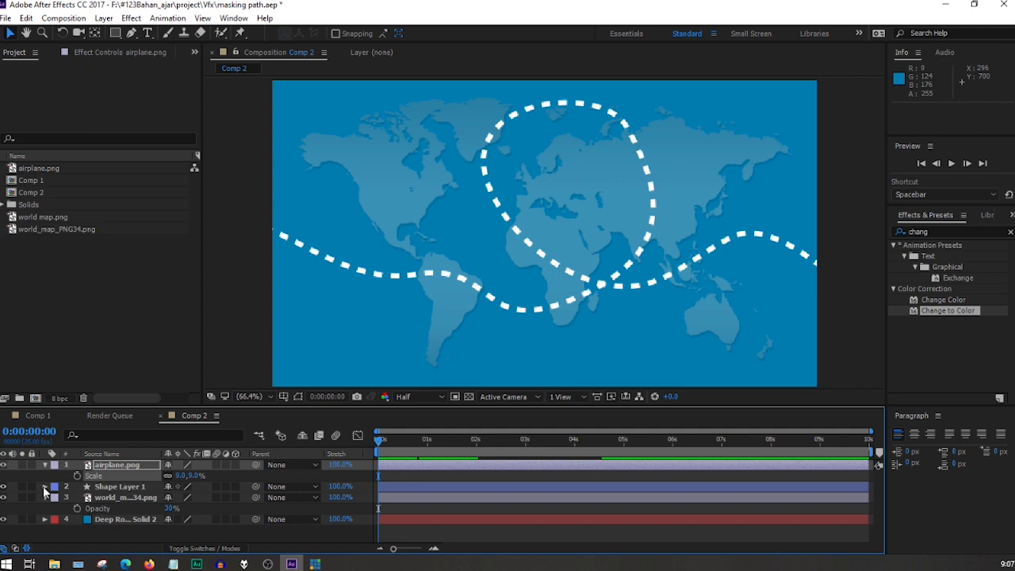
Add Trim Paths to Shape Layer 1's contents and expand its properties, with Shape 1 collapsed.
click(132, 488)
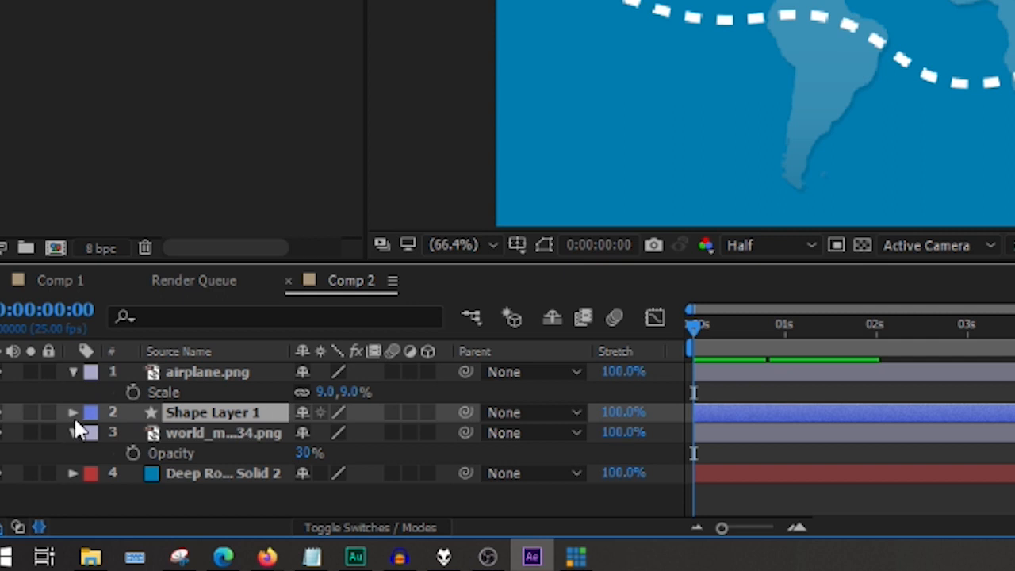
click(73, 412)
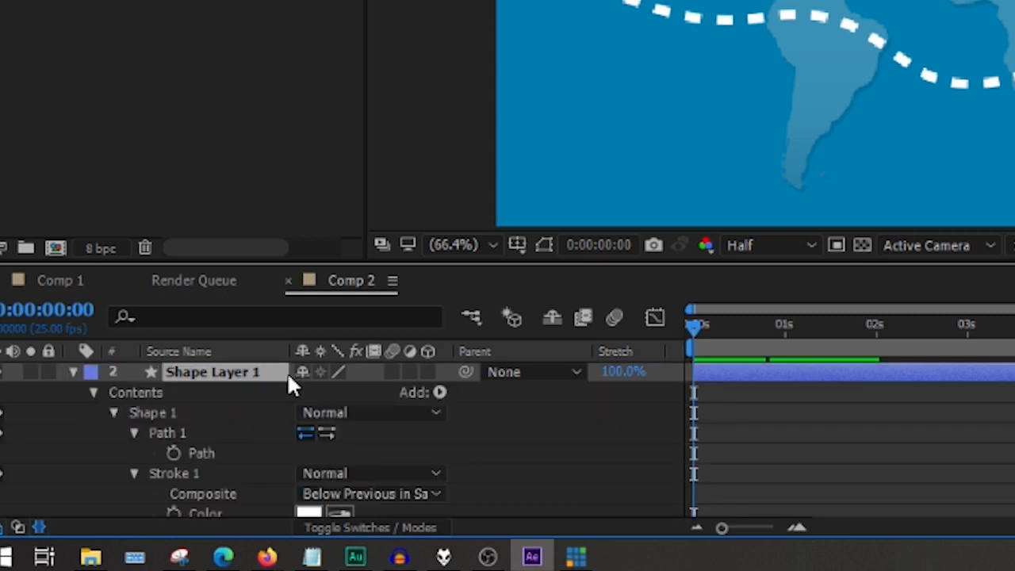
click(438, 391)
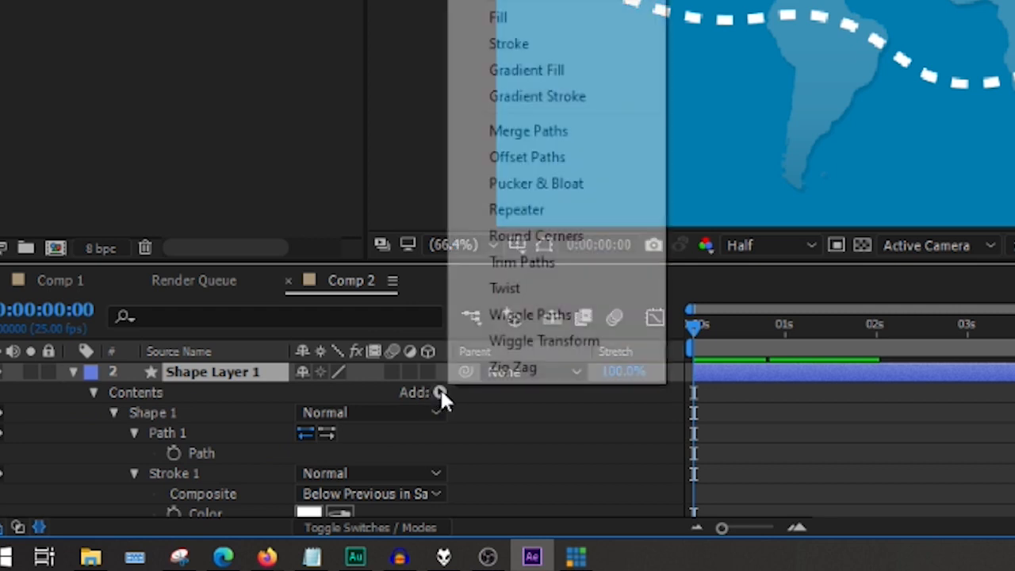
click(536, 262)
scroll(133, 511, up, 5)
click(77, 515)
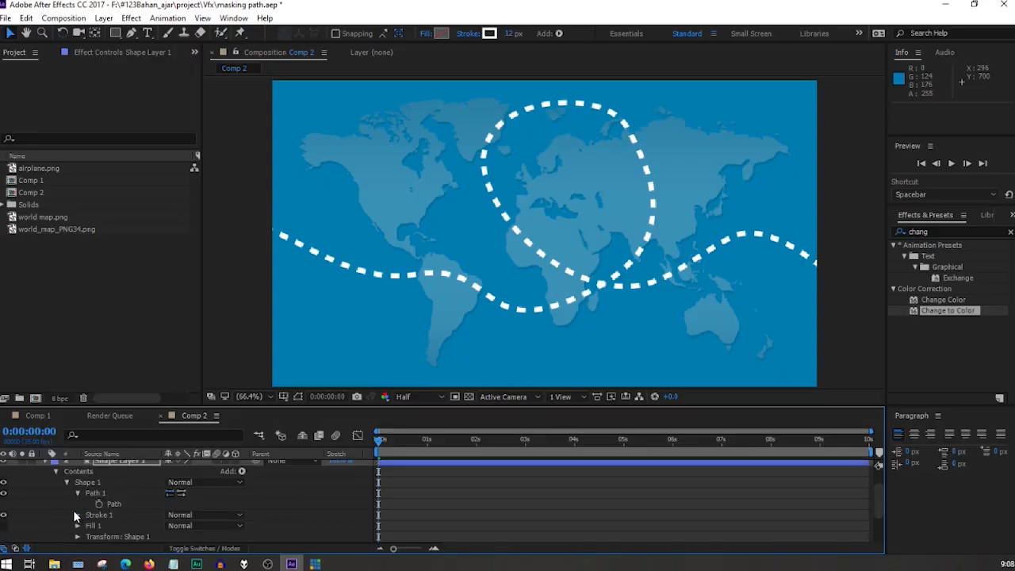
click(67, 482)
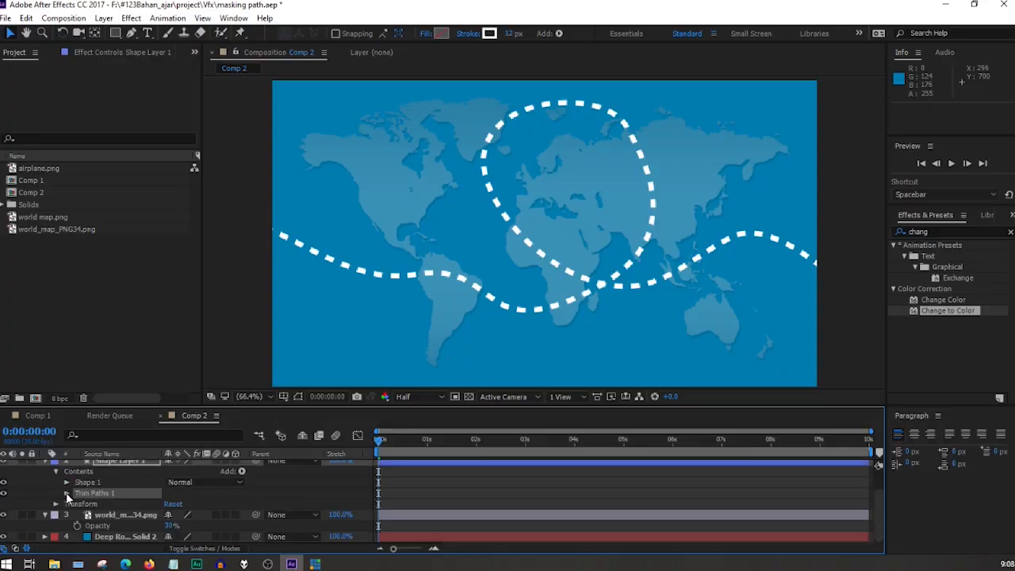
click(67, 494)
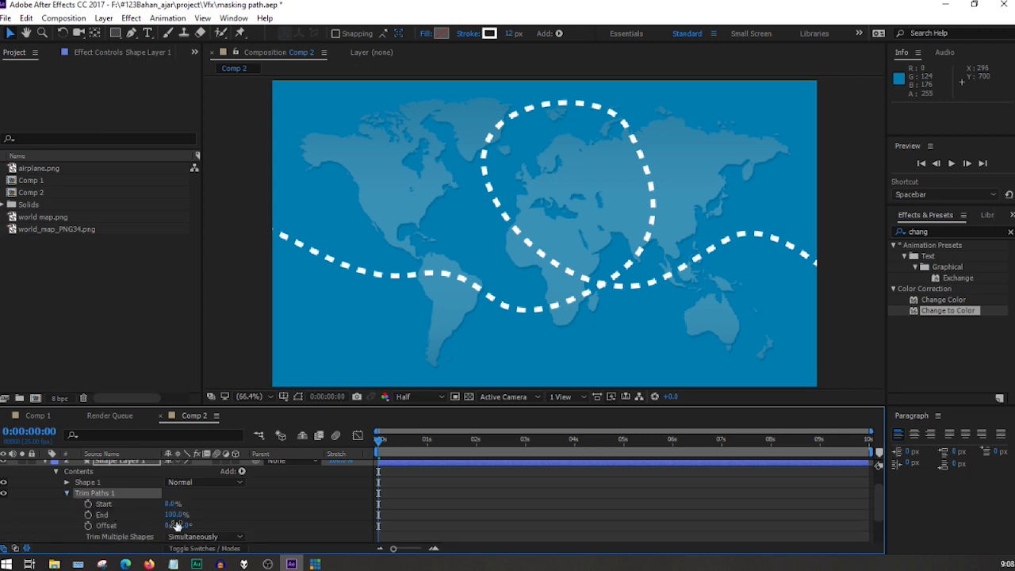
At 0:00:00:17, try Trim Paths 1's End value at 0% and back at 100%.
drag(392, 442, 412, 443)
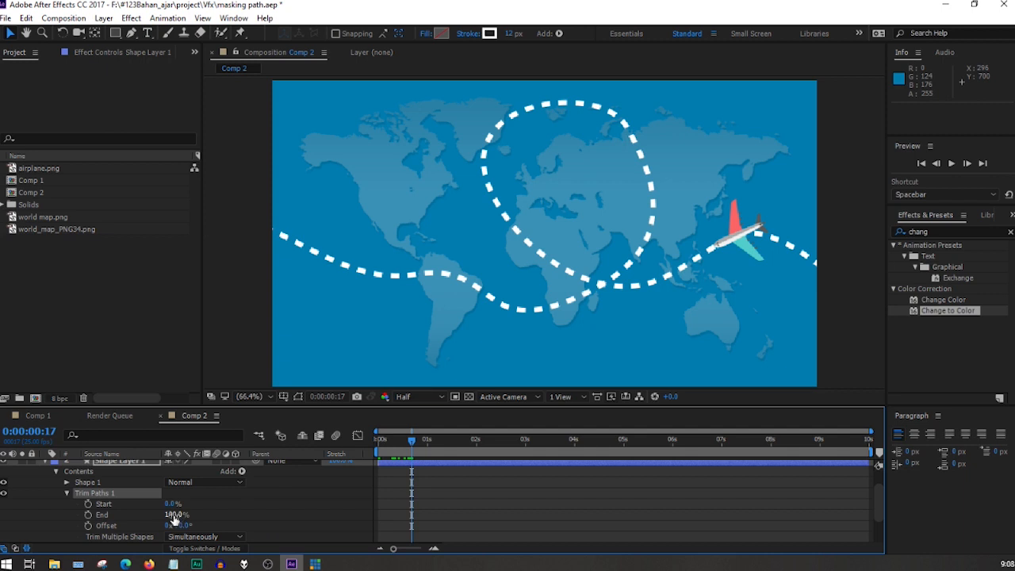
drag(174, 515, 95, 518)
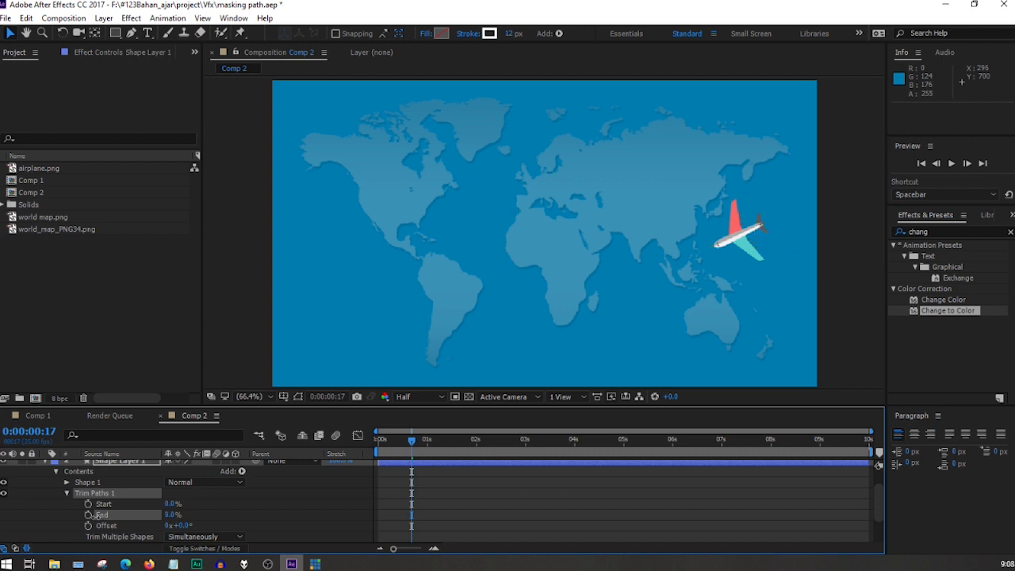
drag(93, 514, 255, 508)
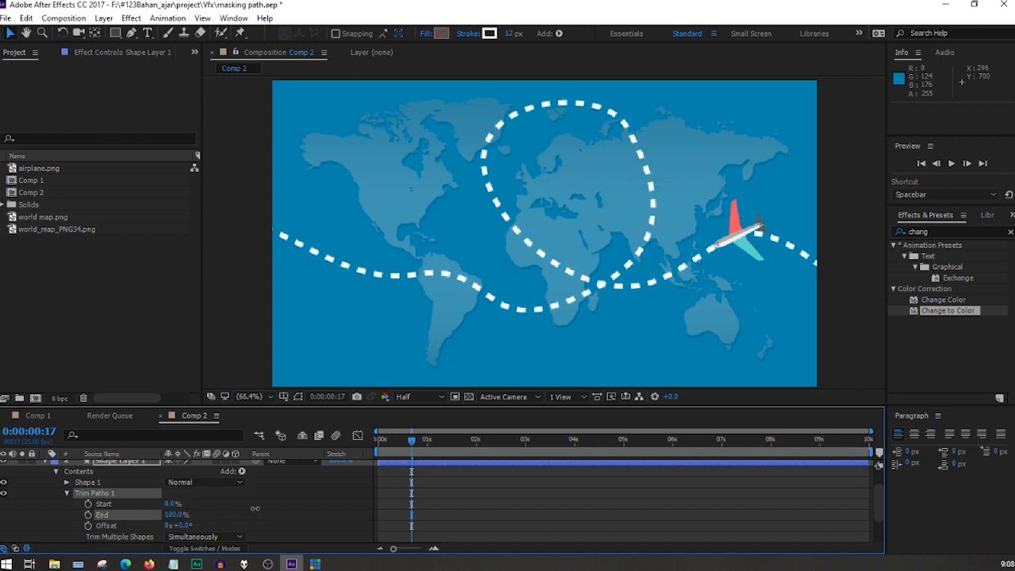
Set Trim Paths 1's End to 0% and keyframe it at the start of the timeline.
drag(179, 515, 99, 509)
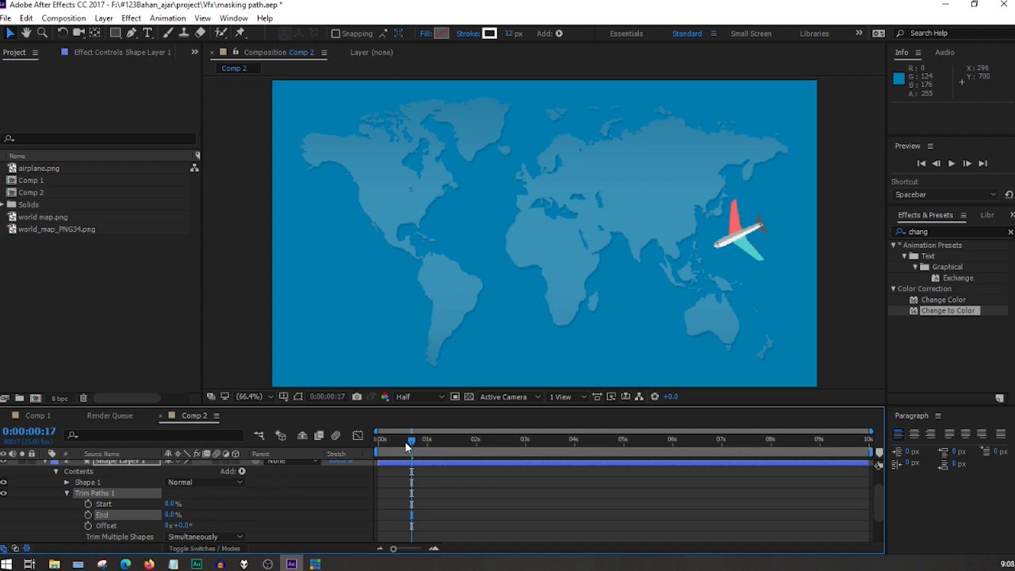
drag(405, 441, 372, 441)
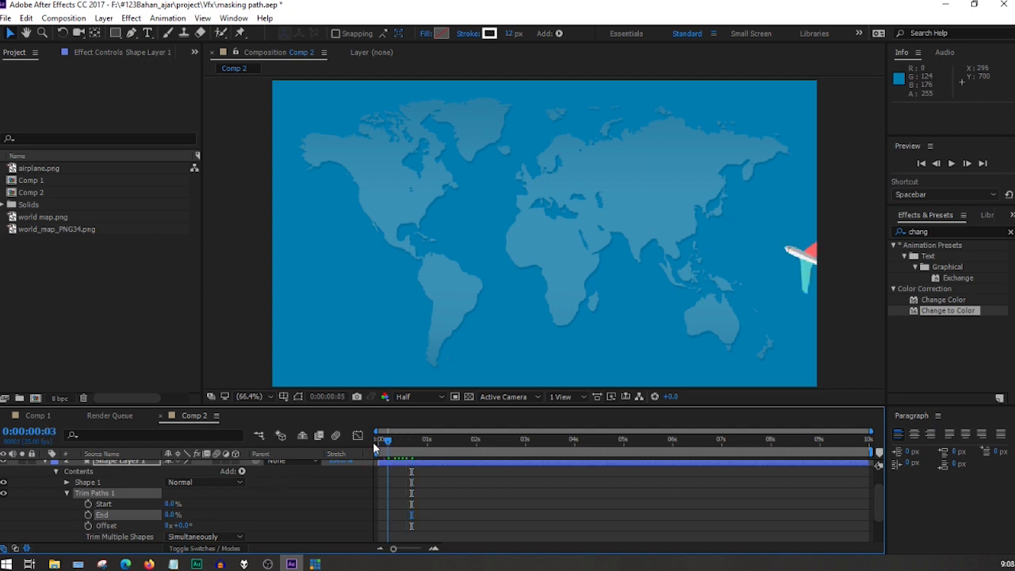
click(88, 515)
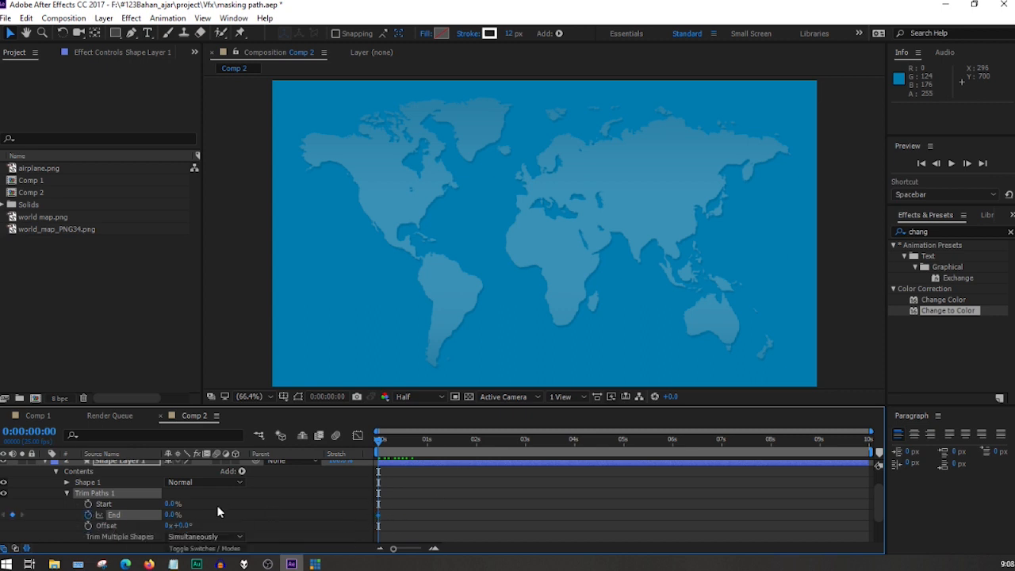
Reveal the airplane.png layer's Position keyframes to find the timing of its flight.
scroll(212, 511, down, 3)
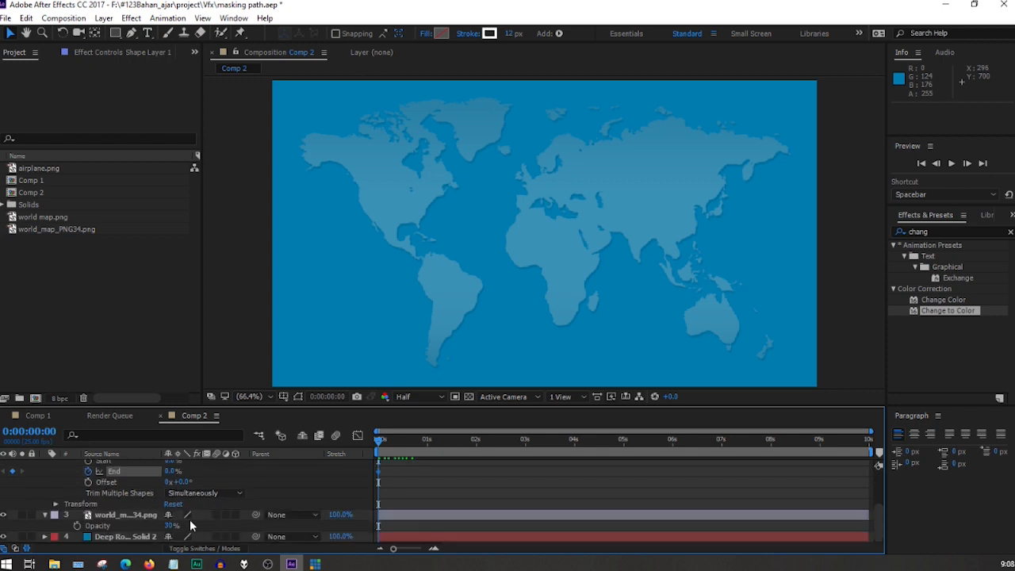
click(104, 516)
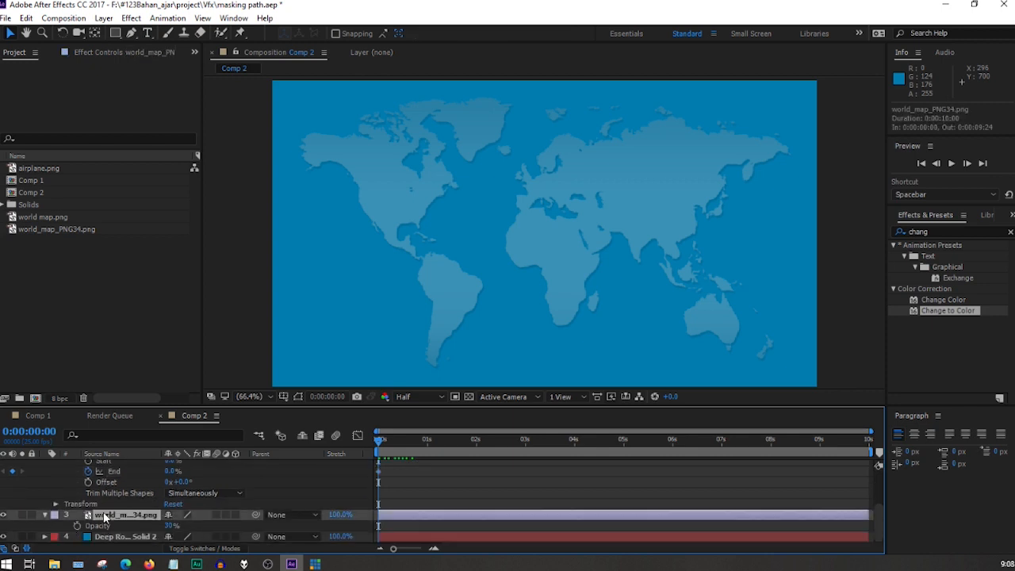
key(p)
scroll(124, 517, up, 5)
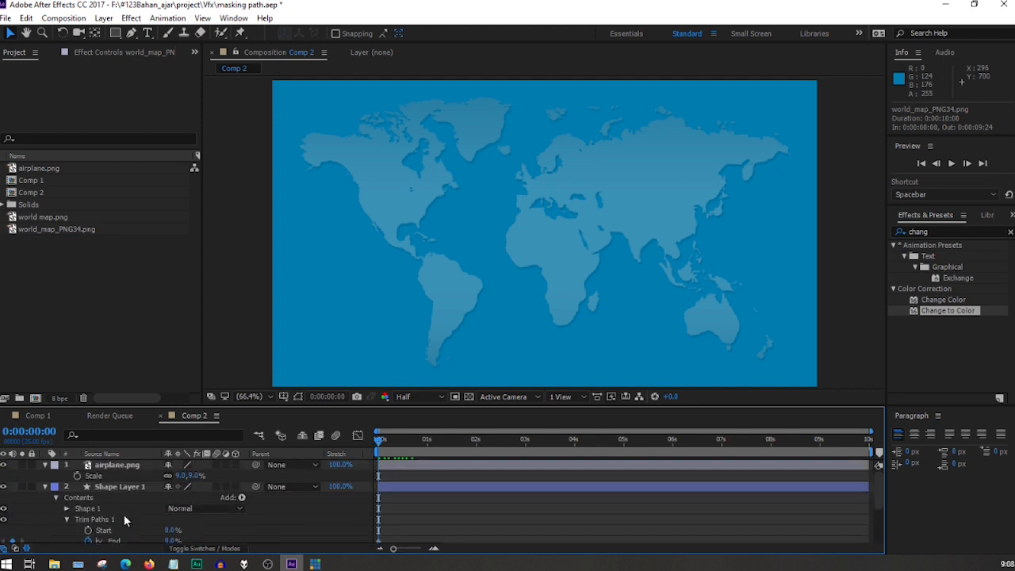
click(122, 467)
key(p)
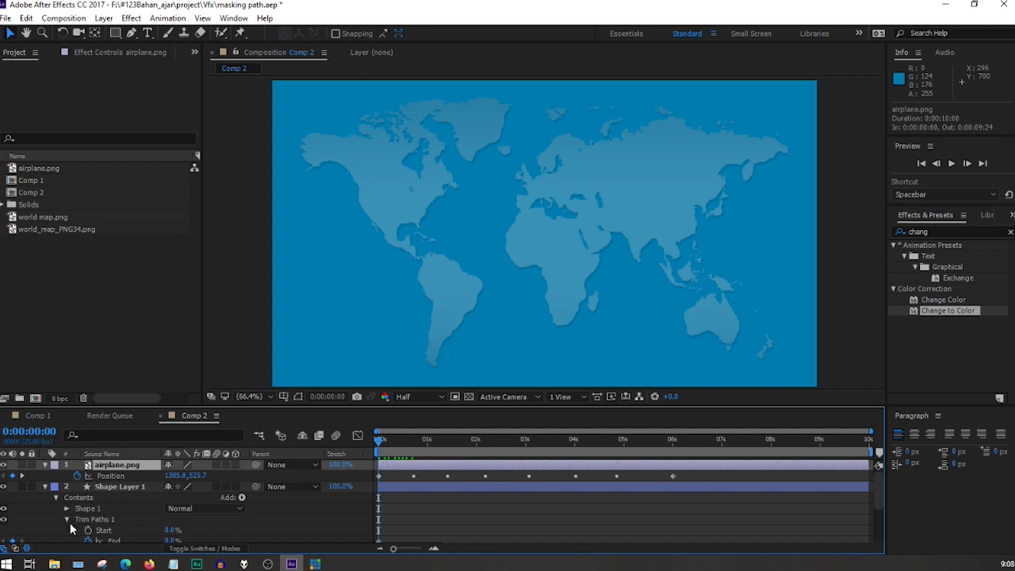
Go to the airplane's last Position keyframe at 6 seconds and set Trim Paths 1's End to 100% there.
click(22, 476)
click(22, 476)
click(22, 476)
click(22, 476)
click(22, 476)
click(22, 476)
click(23, 477)
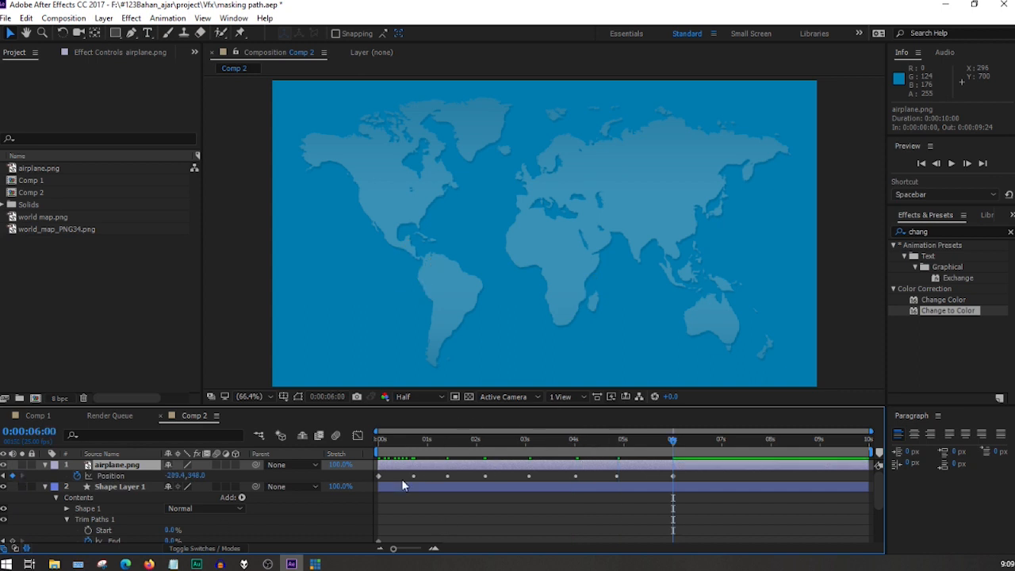
scroll(576, 486, down, 1)
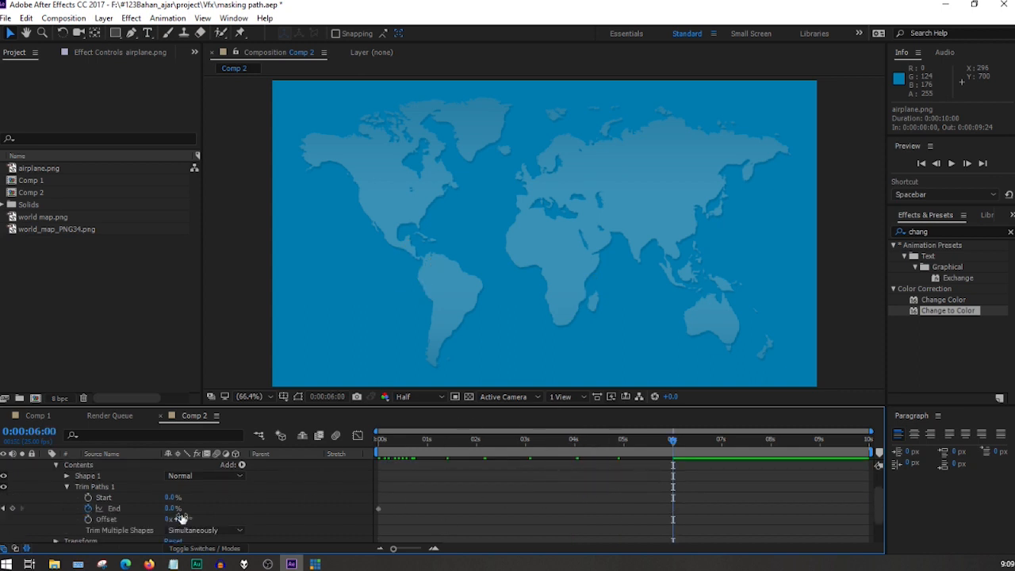
drag(169, 512, 462, 509)
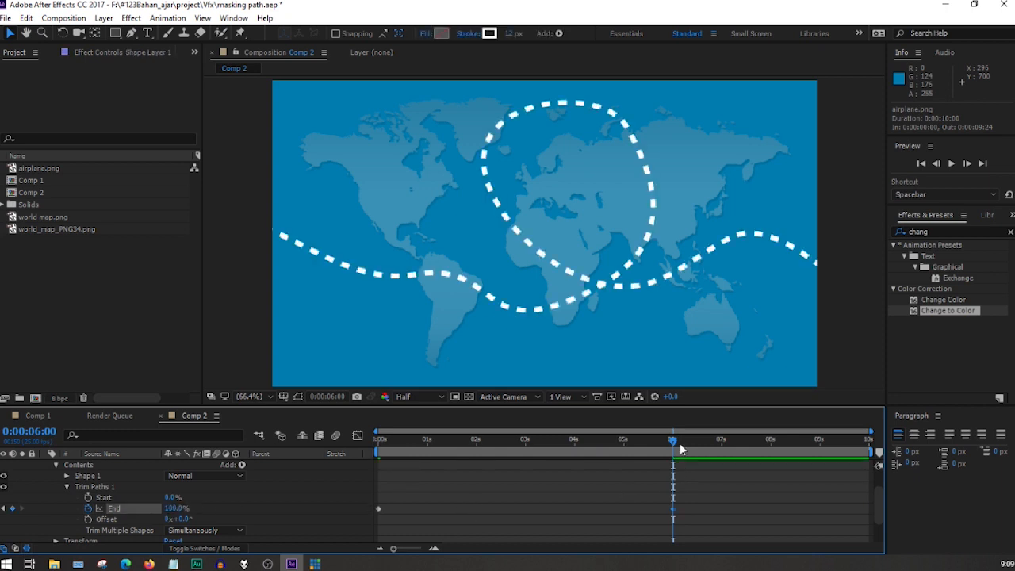
Play back the airplane and growing dashed trail from the start of Comp 2, and collapse Trim Paths 1.
drag(675, 447, 357, 460)
click(233, 316)
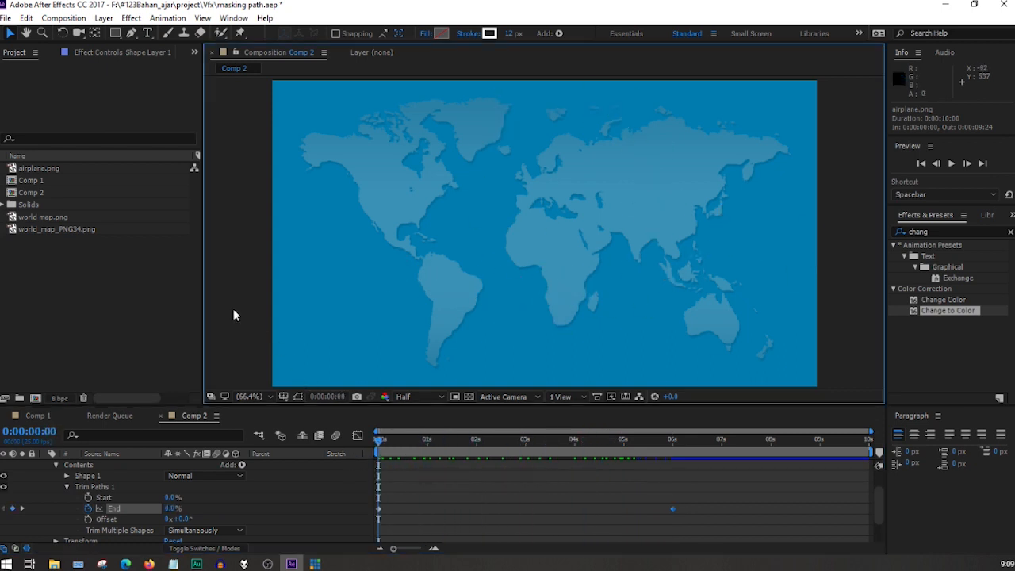
key(space)
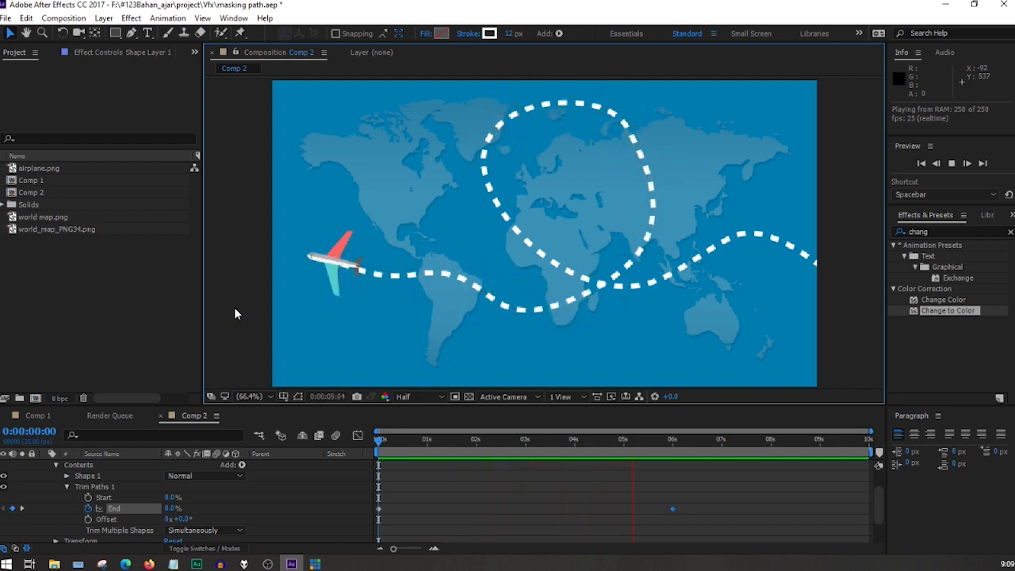
key(space)
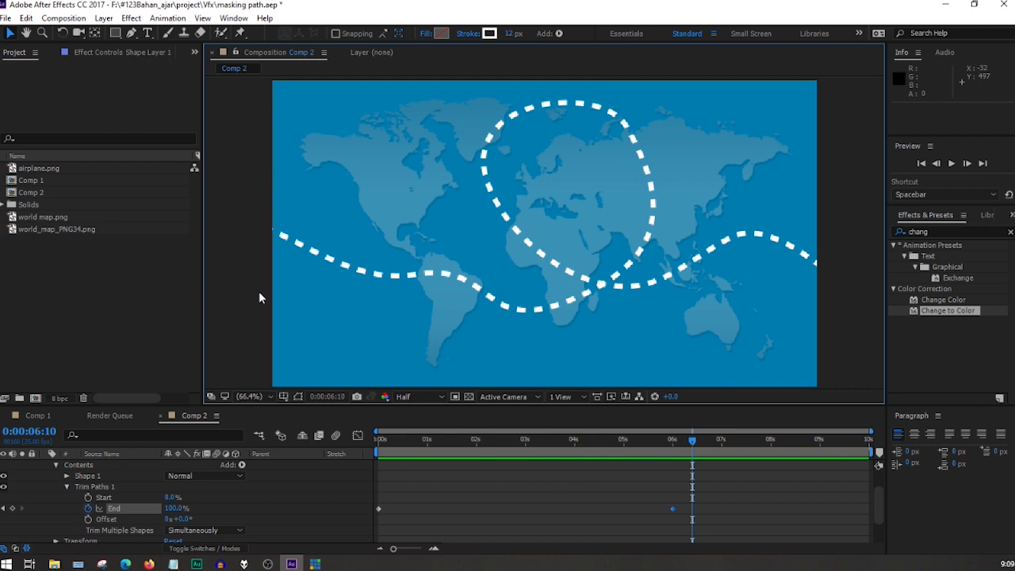
drag(690, 441, 376, 457)
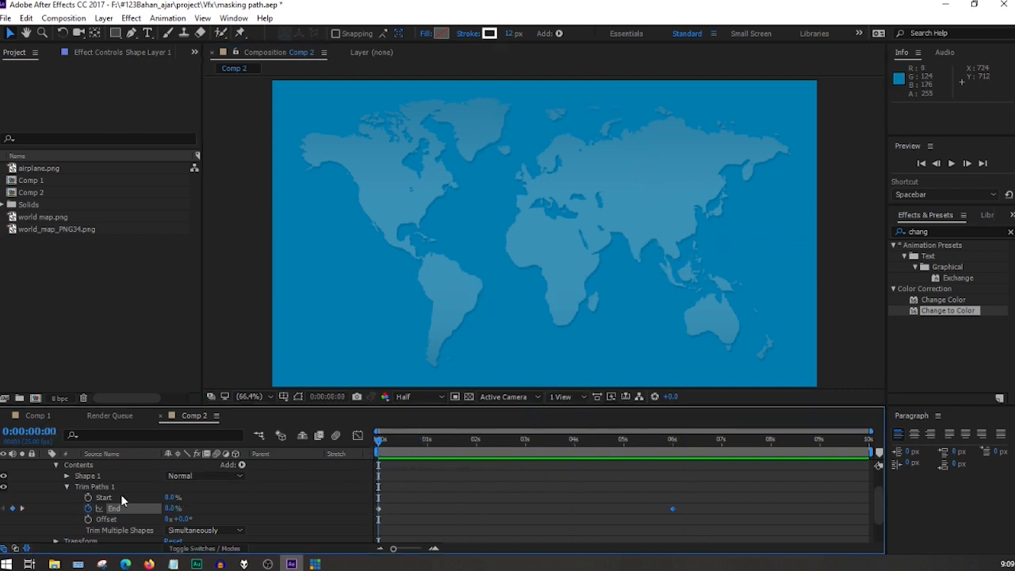
click(67, 487)
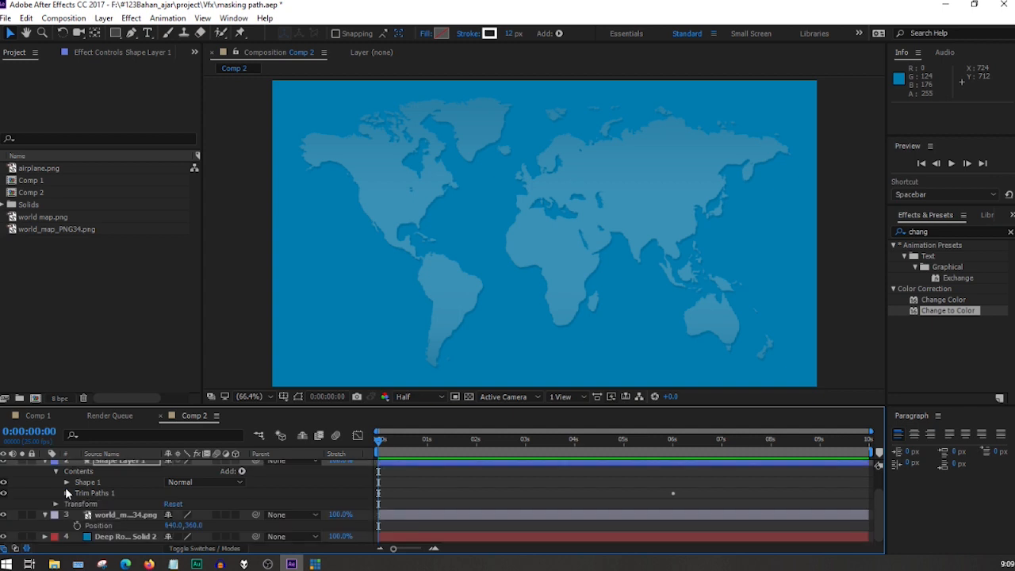
Examine the Start keyframes of Trim Paths 2 on Comp 1's Shape Layer 1 as a reference for the trail's disappearance.
click(36, 415)
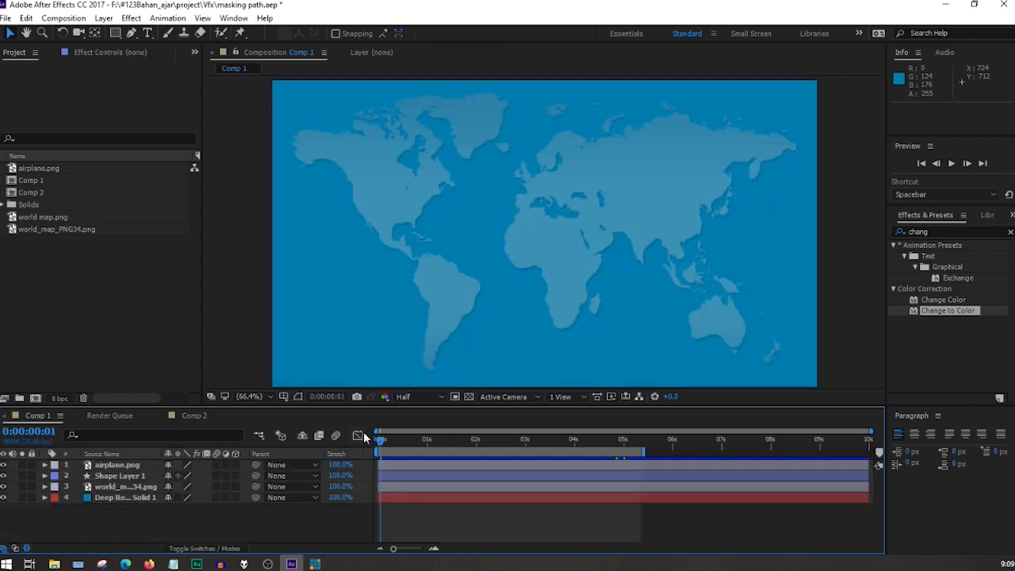
drag(417, 441, 595, 446)
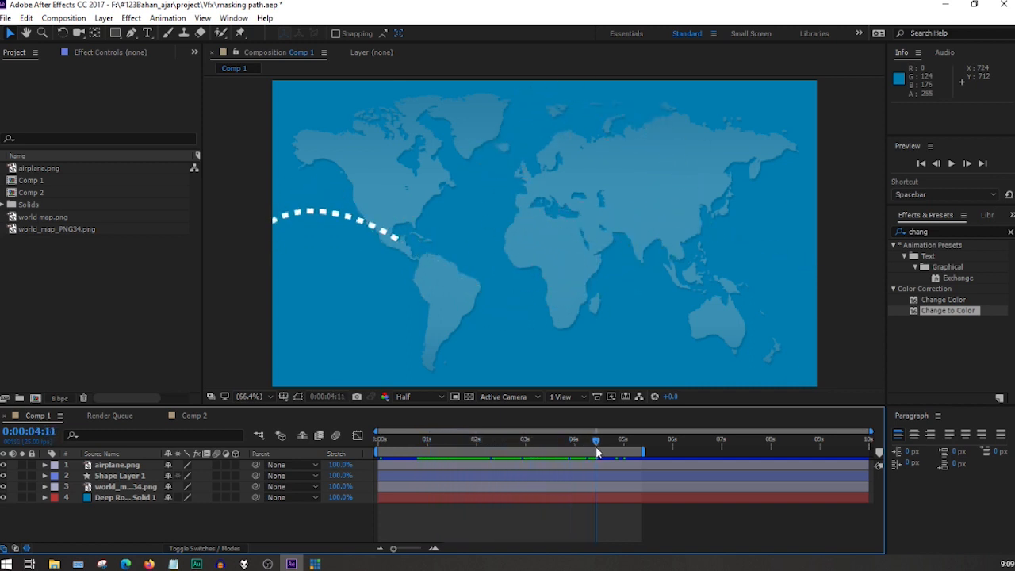
click(45, 465)
click(45, 464)
click(44, 476)
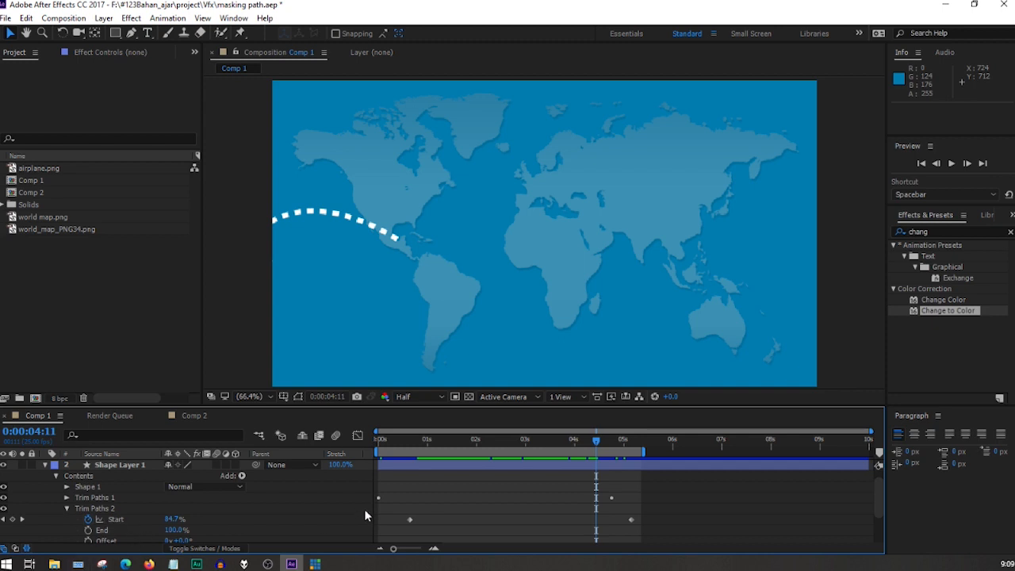
click(4, 520)
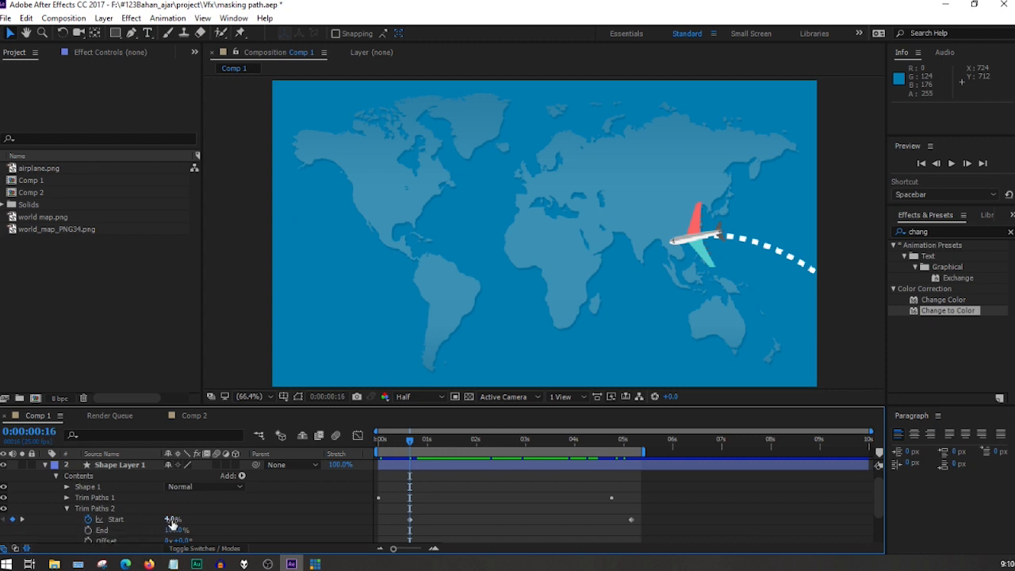
click(23, 519)
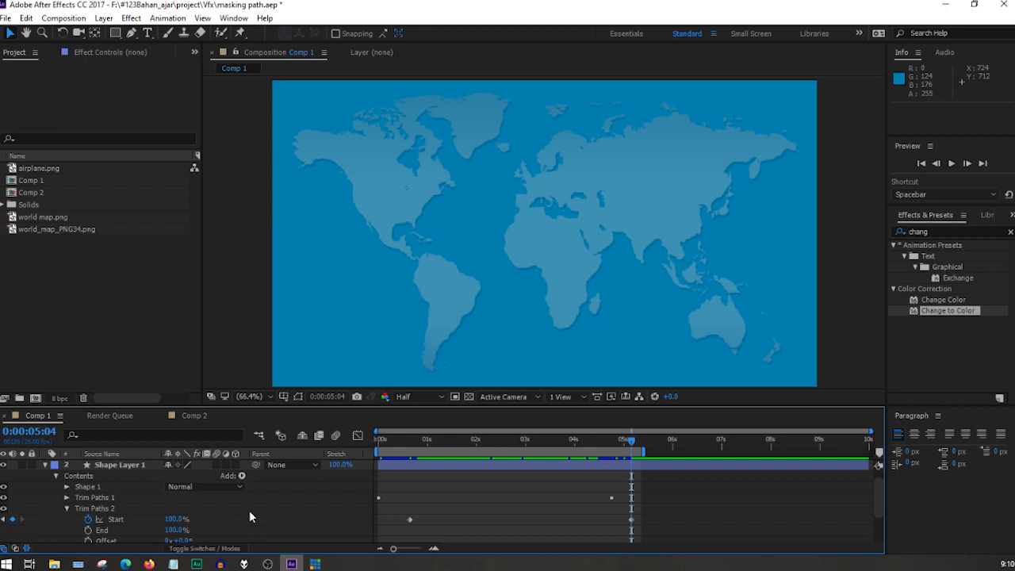
Add a second Trim Paths operator to Shape Layer 1 in Comp 2.
click(194, 417)
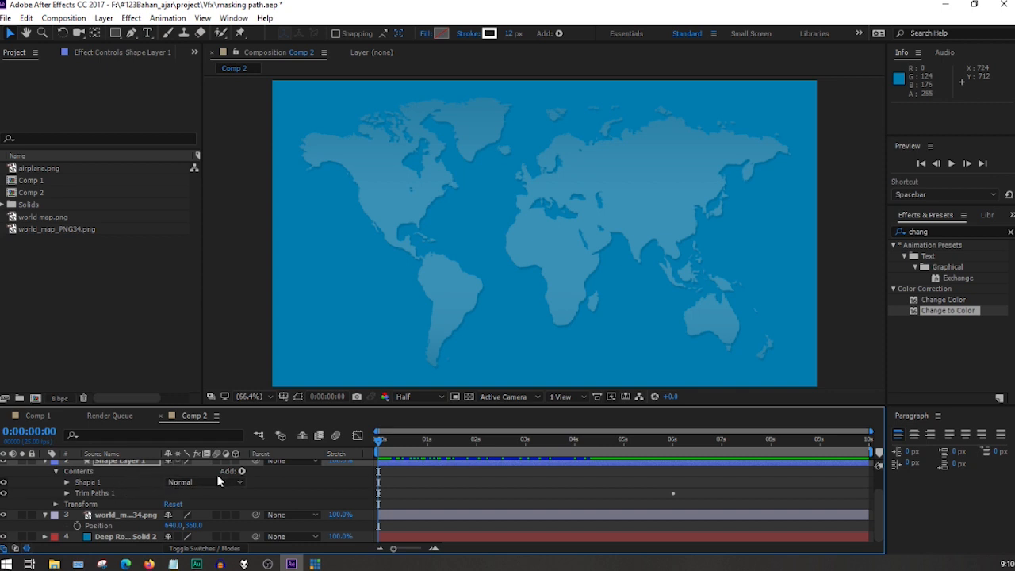
click(242, 471)
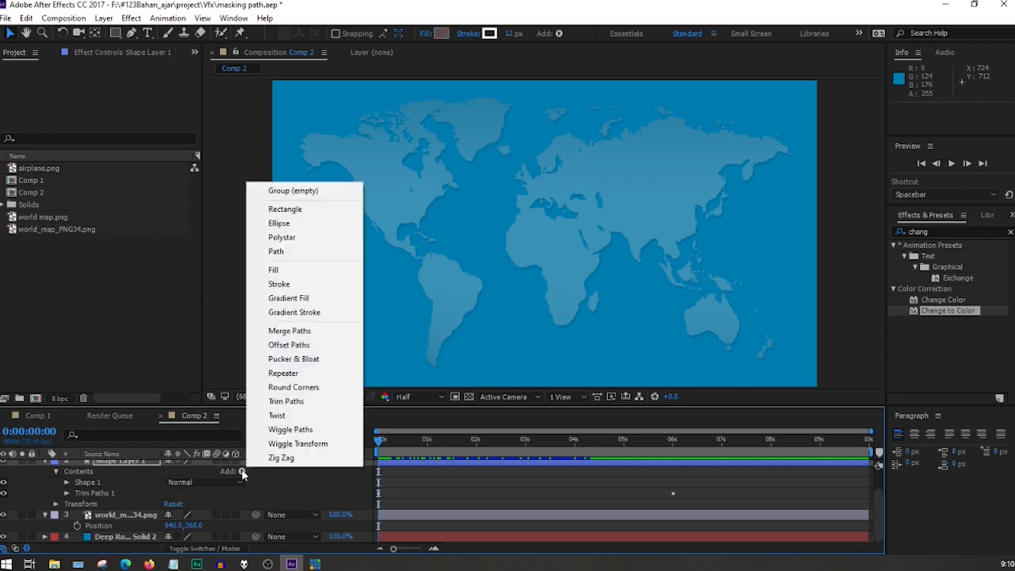
click(298, 408)
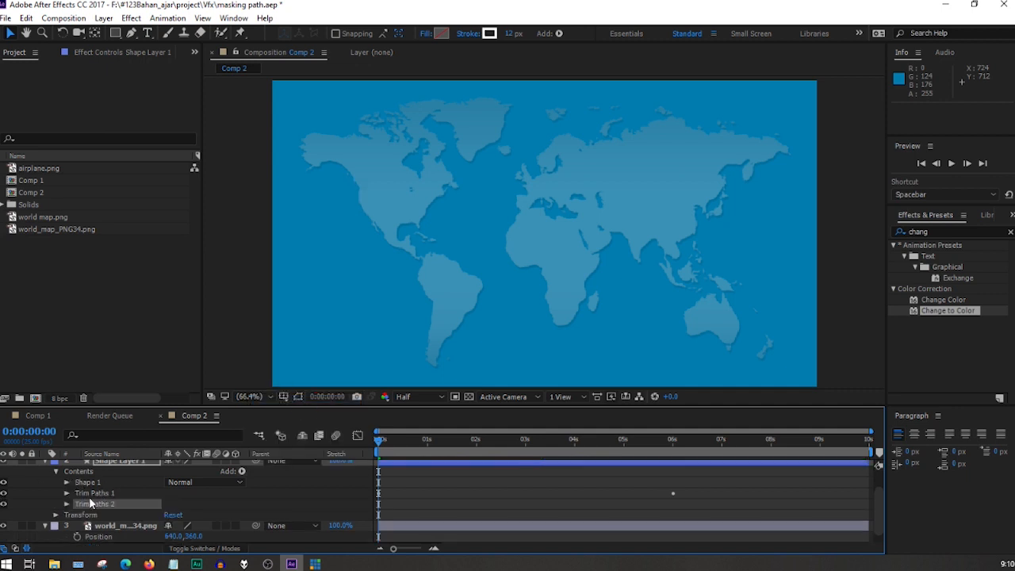
Keyframe Trim Paths 2's Start at 0% at 0:00:01:05.
drag(381, 445, 437, 444)
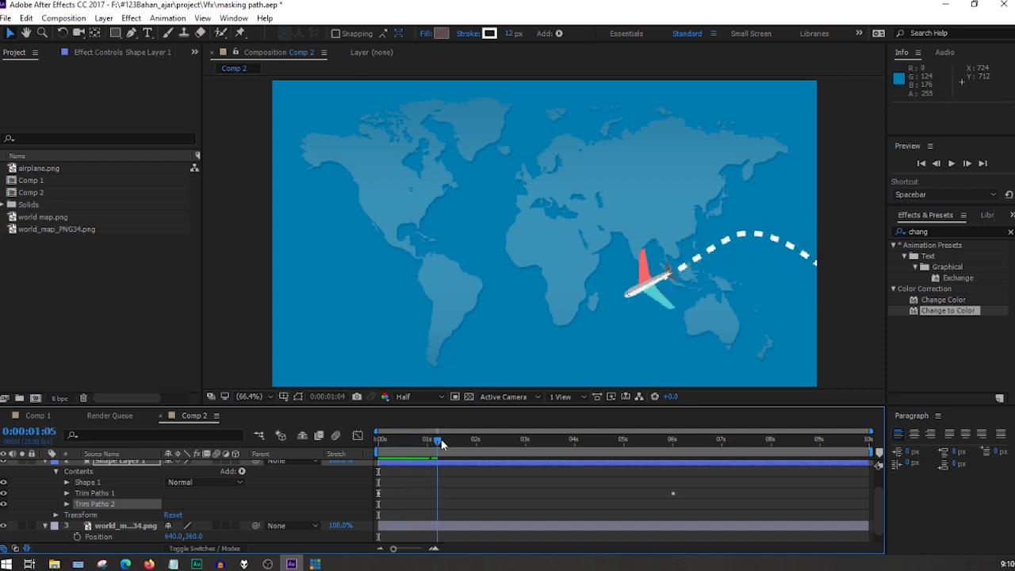
click(66, 504)
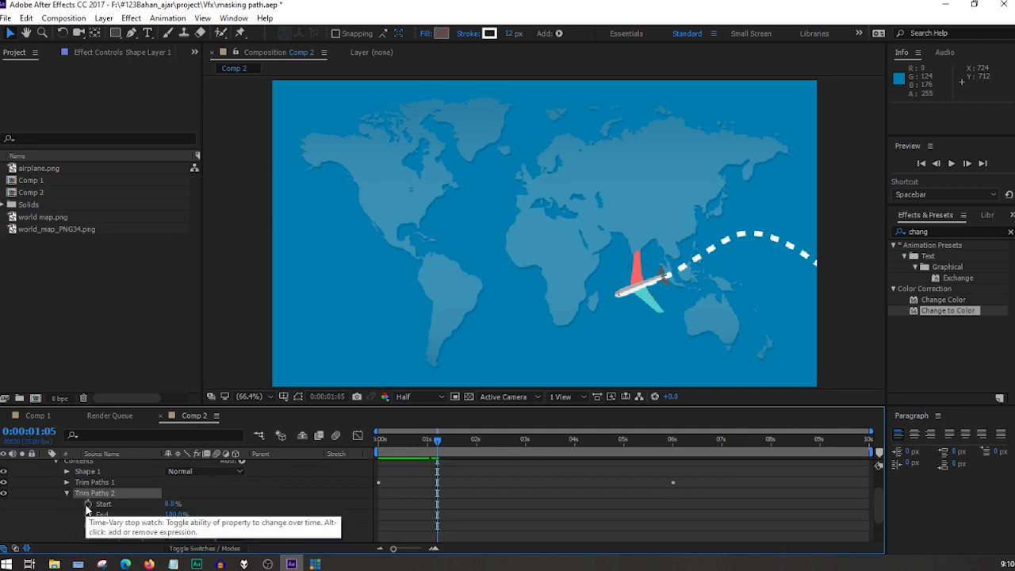
click(88, 505)
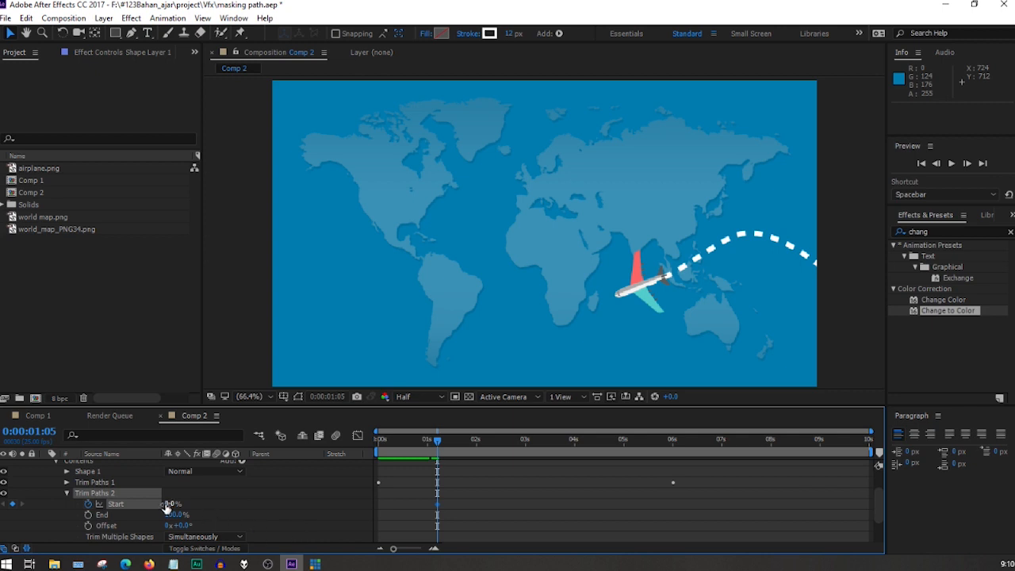
mouse_move(169, 505)
mouse_down()
mouse_move(186, 505)
mouse_move(167, 505)
mouse_up()
Go to the airplane's last Position keyframe at 6 seconds and set Trim Paths 2's Start to 100% there.
scroll(45, 493, up, 1)
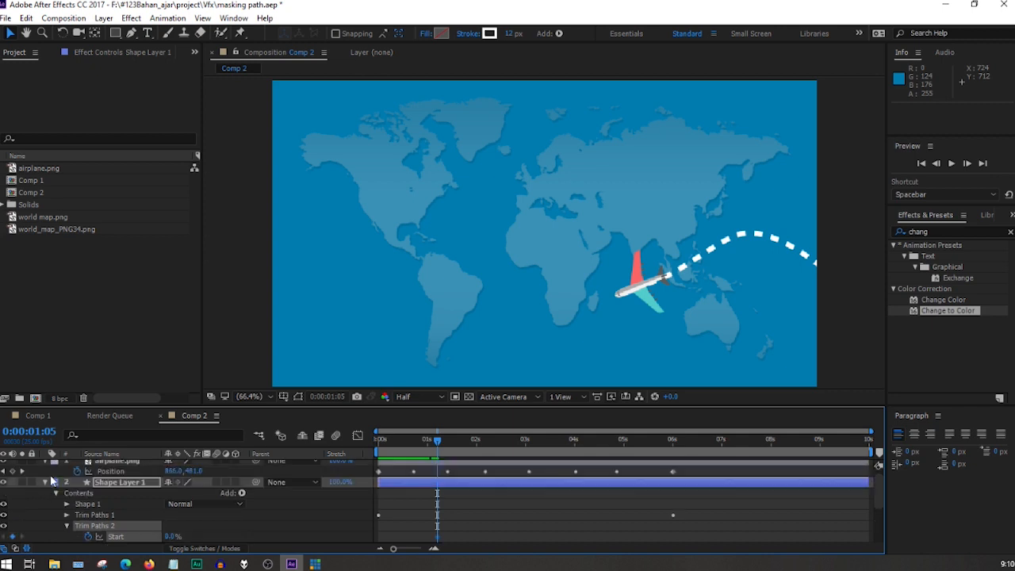
click(22, 472)
click(23, 472)
click(22, 472)
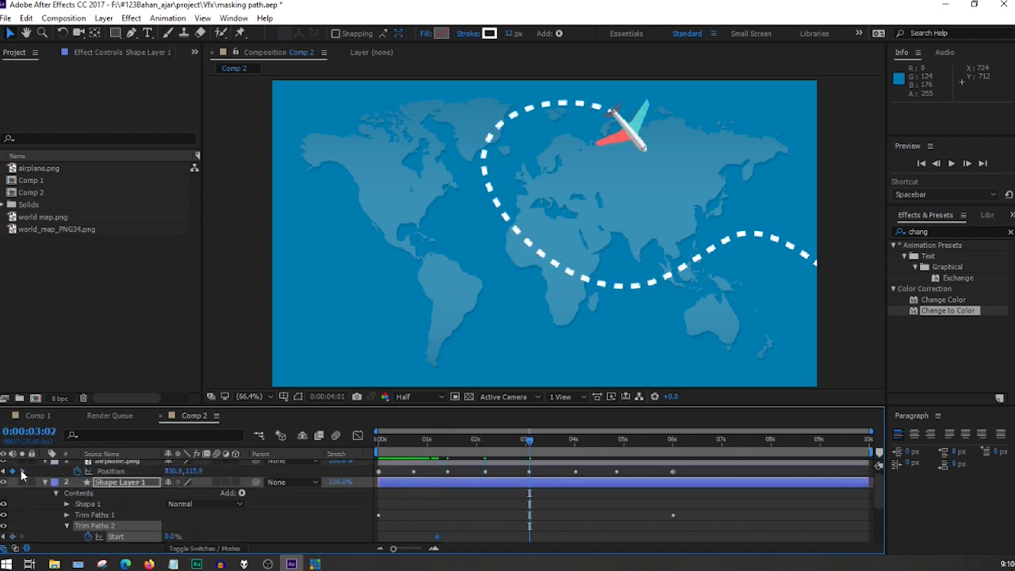
click(23, 472)
click(22, 472)
click(22, 472)
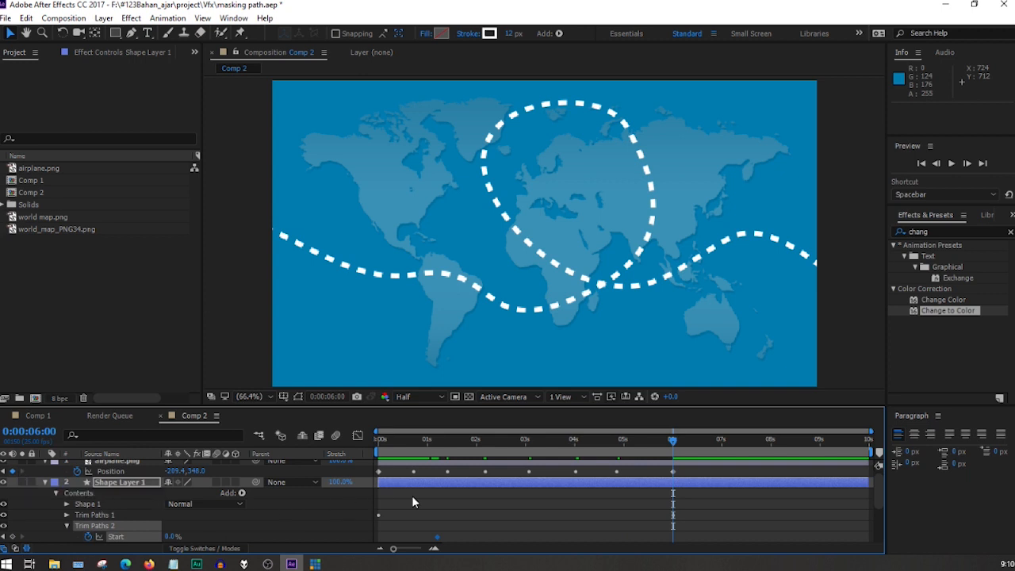
scroll(412, 496, down, 1)
drag(168, 504, 303, 500)
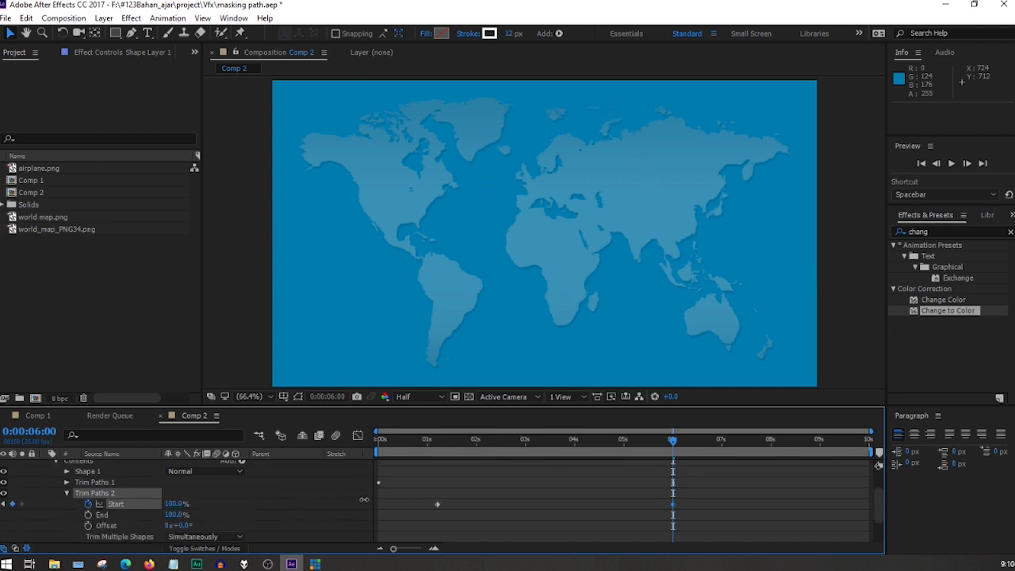
Play back Comp 2 from the start to check how the dashed trail disappears behind the airplane.
drag(675, 449, 350, 453)
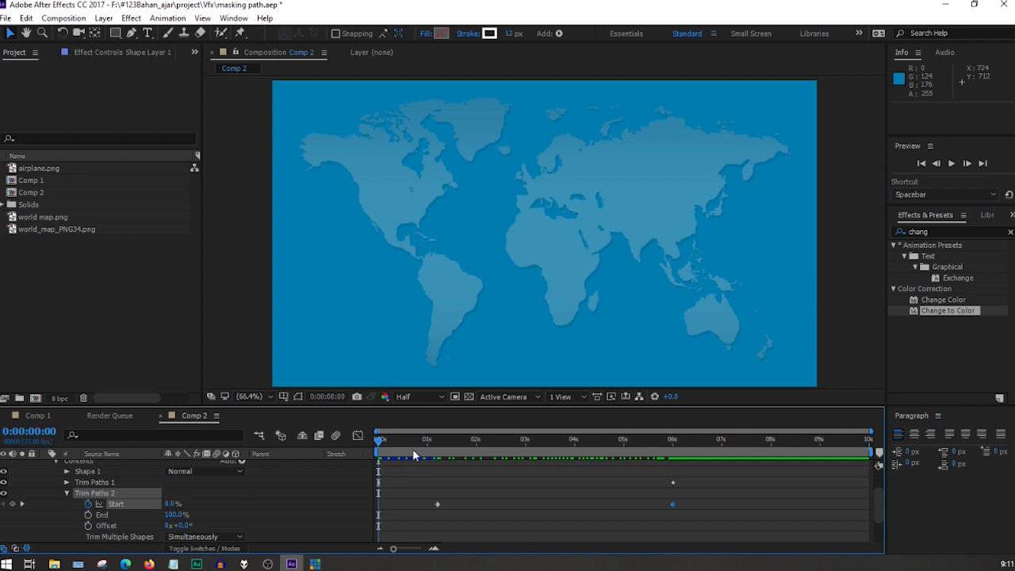
key(space)
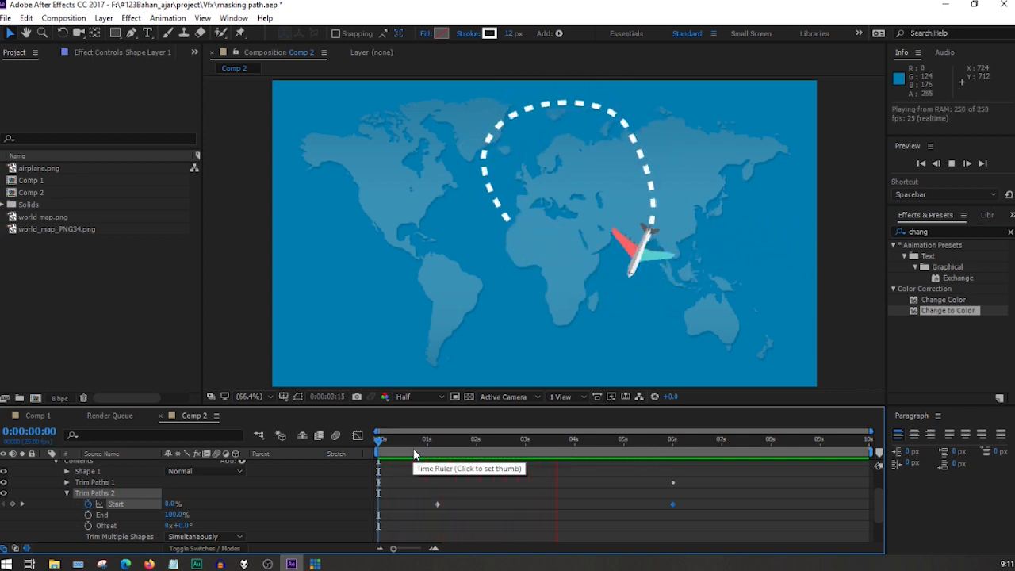
key(space)
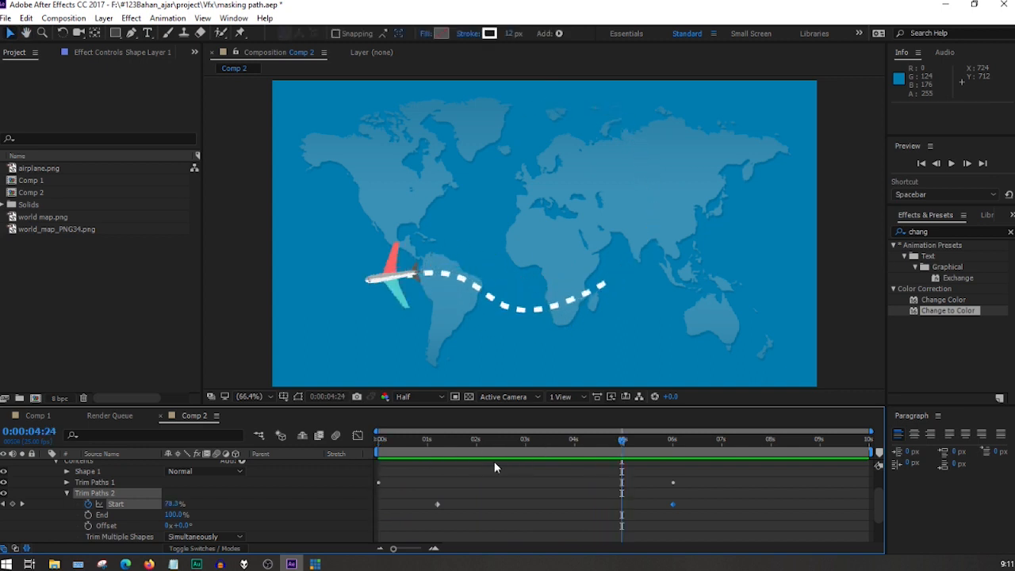
Try a value of 4% for Trim Paths 2's first Start keyframe at 0:00:01:05 and scrub around it.
click(4, 505)
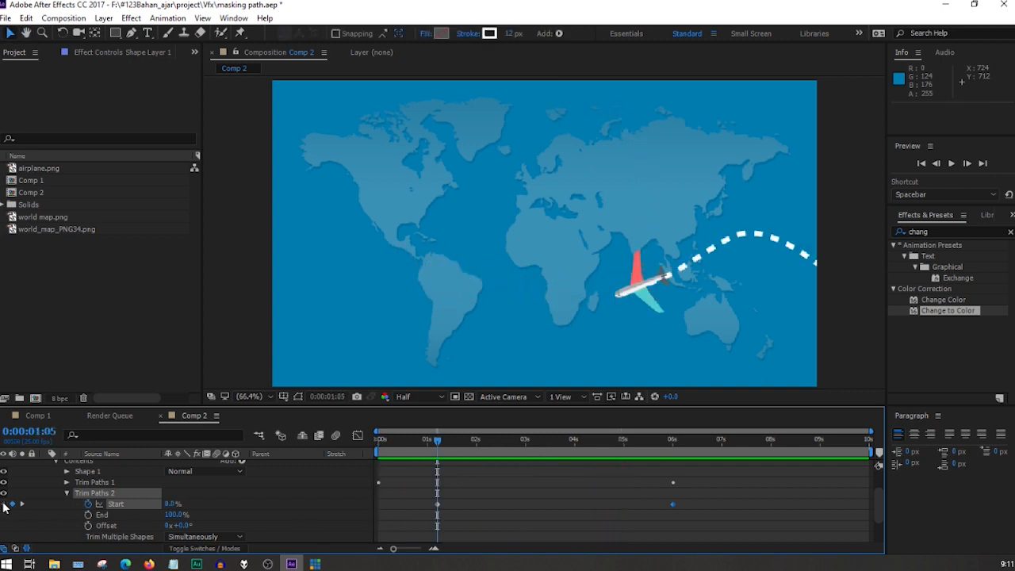
click(170, 505)
text(4)
drag(420, 439, 442, 450)
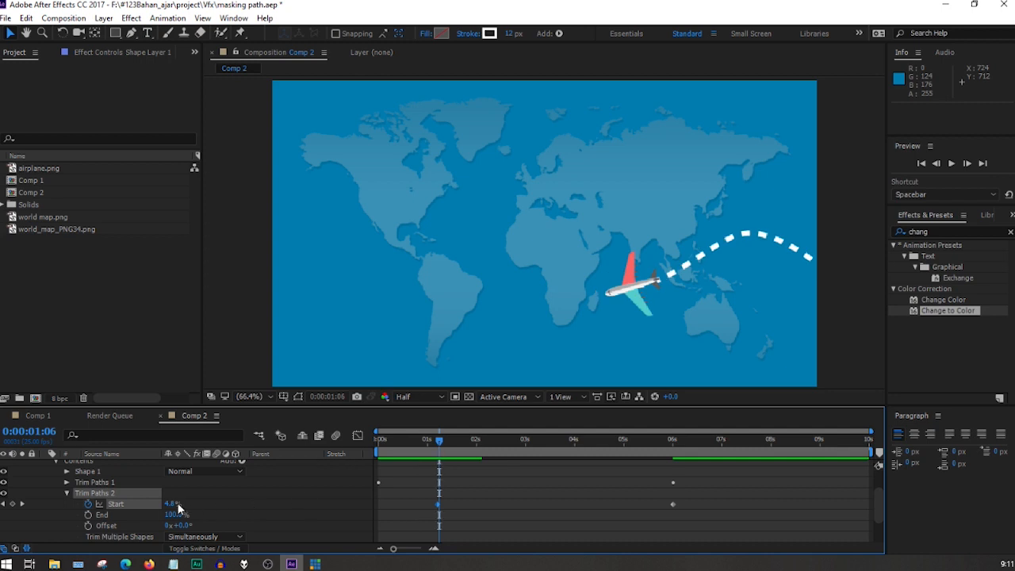
Set Trim Paths 2's first Start keyframe at 0:00:01:05 to 11% and play back Comp 2 from the start.
click(6, 505)
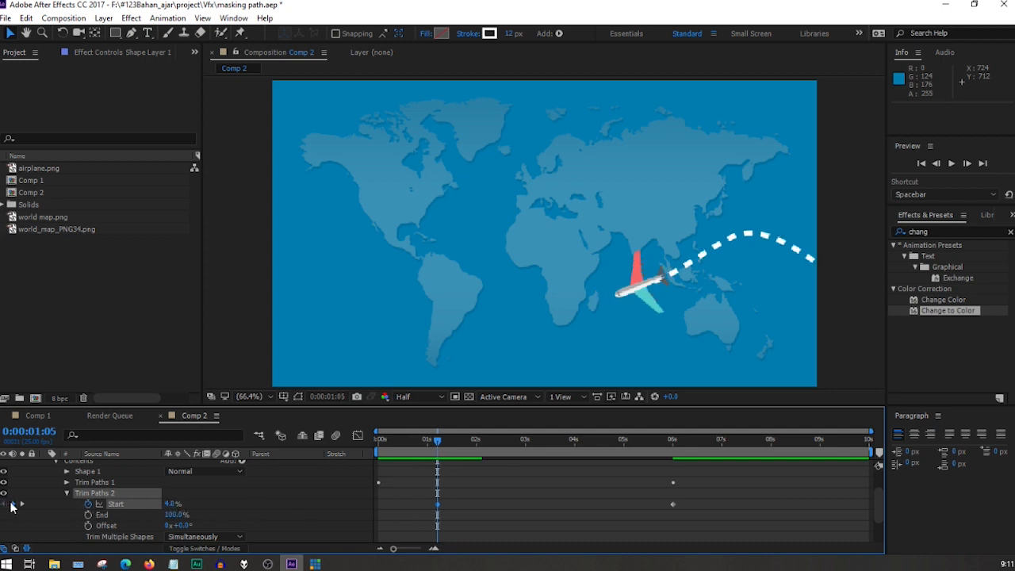
drag(170, 504, 232, 503)
drag(431, 437, 354, 436)
key(space)
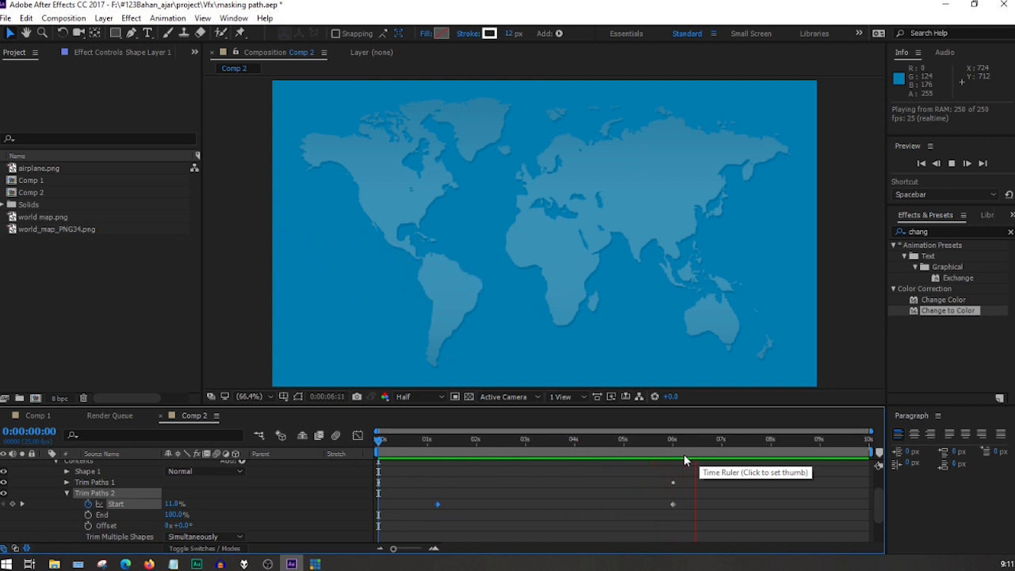
key(space)
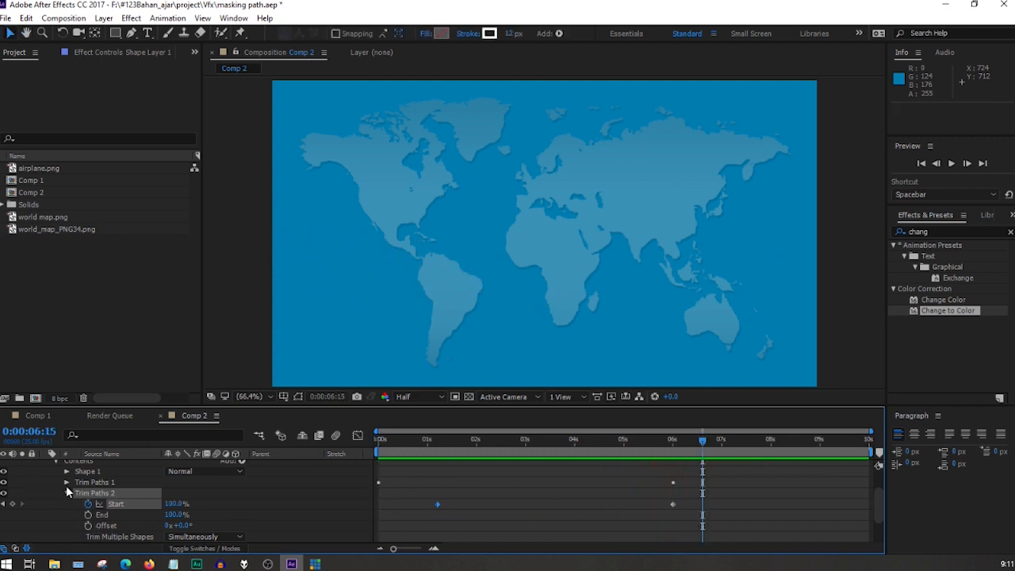
Collapse the airplane.png and Shape Layer 1 properties and shorten Comp 2's work area to end at 0:00:06:02.
scroll(66, 486, up, 2)
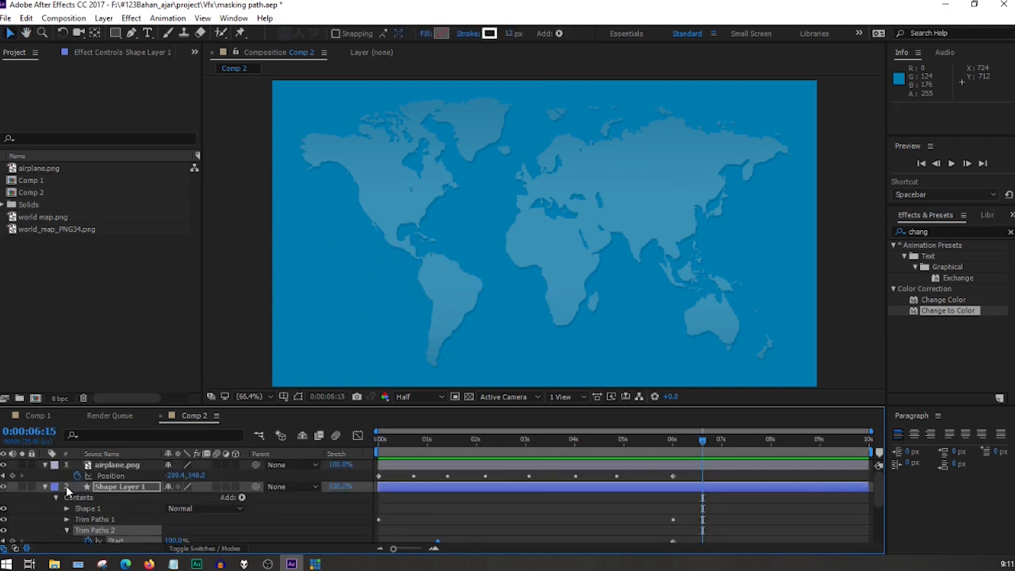
click(44, 485)
key(space)
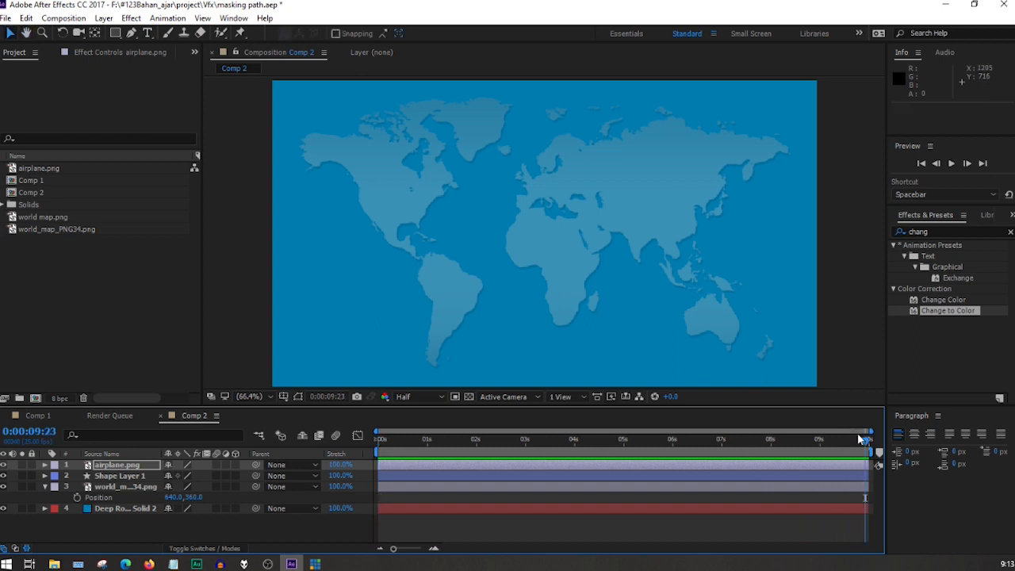
drag(858, 451, 416, 443)
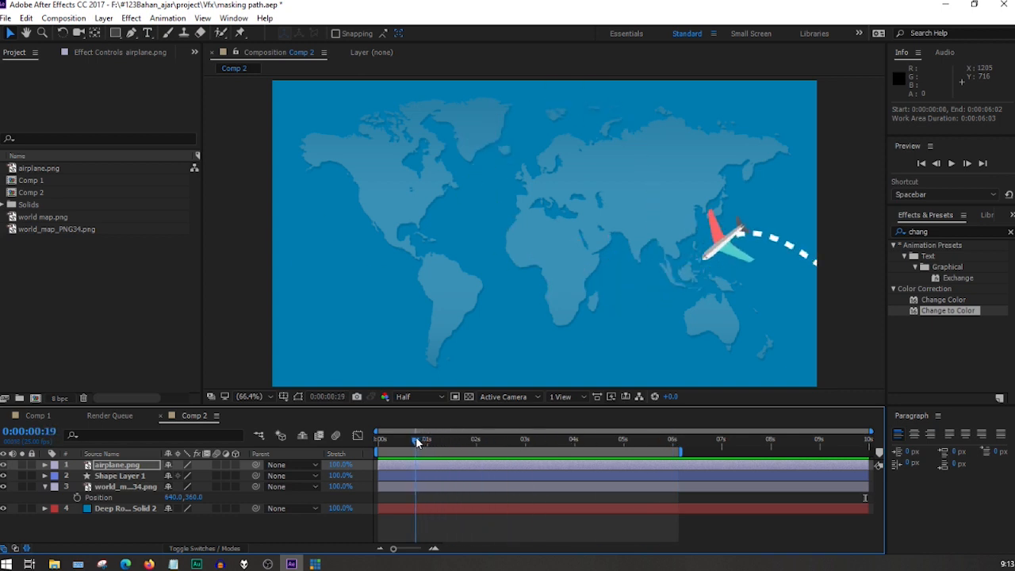
Pre-compose the airplane.png and Shape Layer 1 layers into a new composition named pesawat, moving all attributes into it.
click(116, 465)
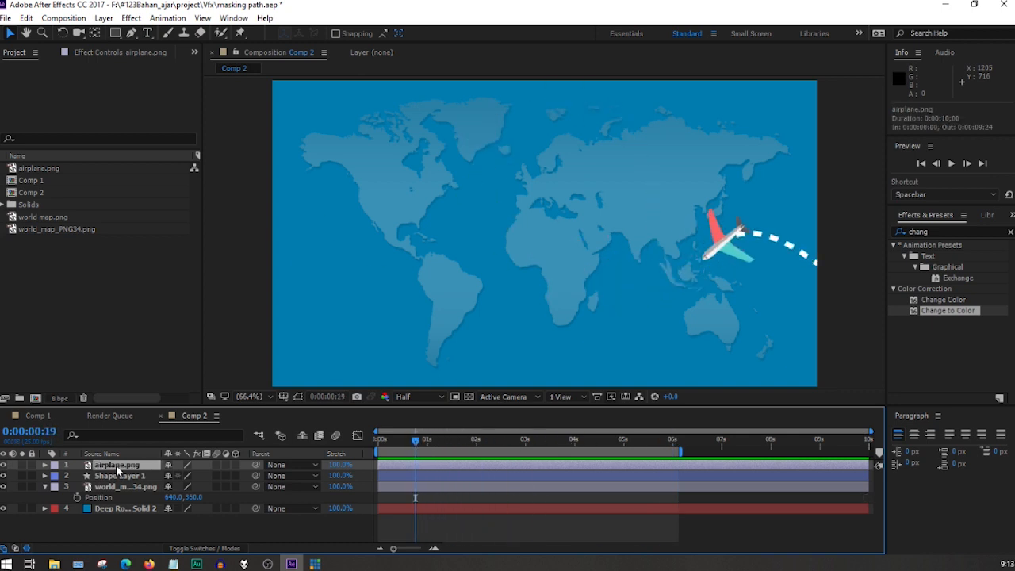
ctrl+click(120, 476)
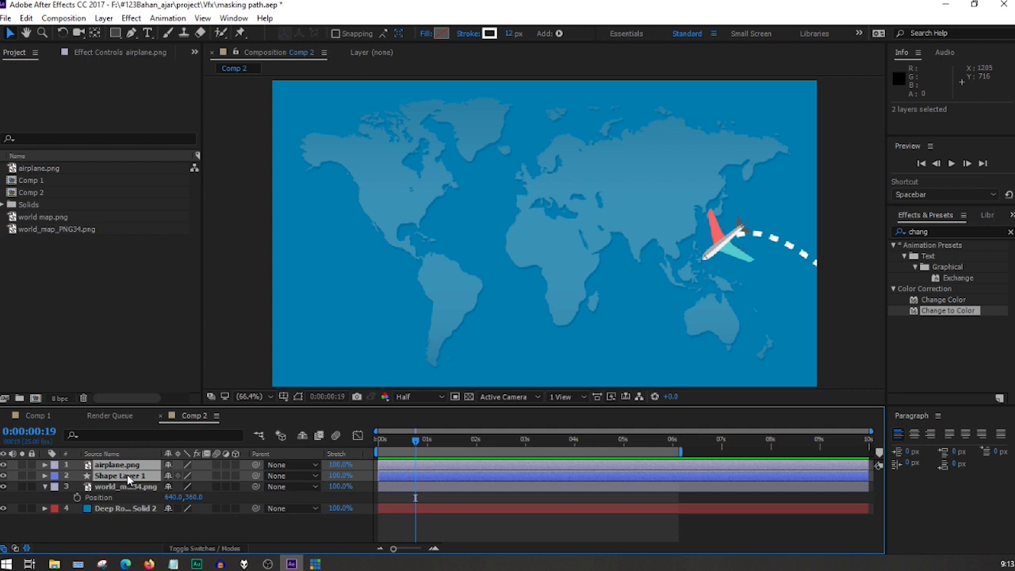
right_click(128, 479)
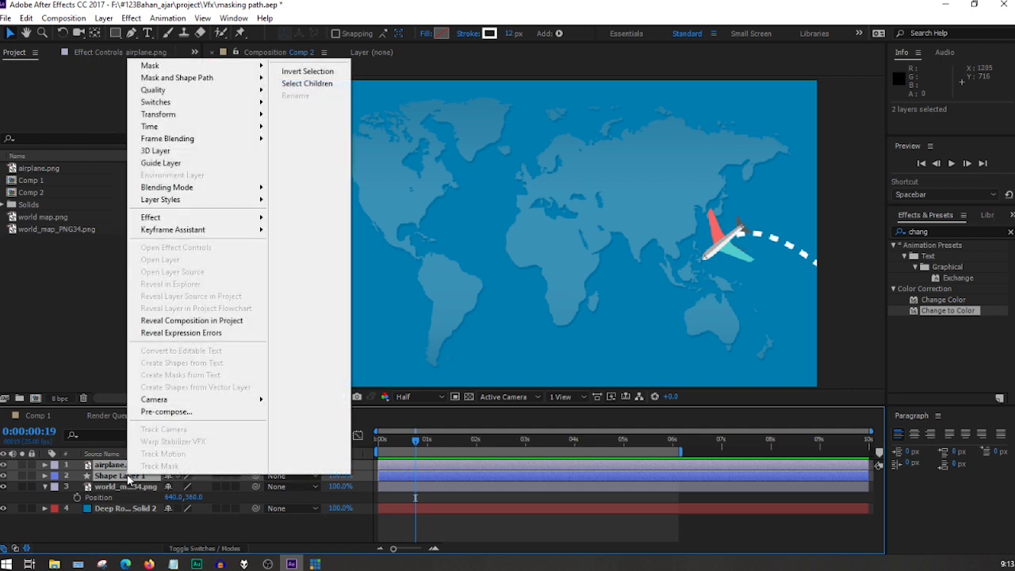
click(187, 414)
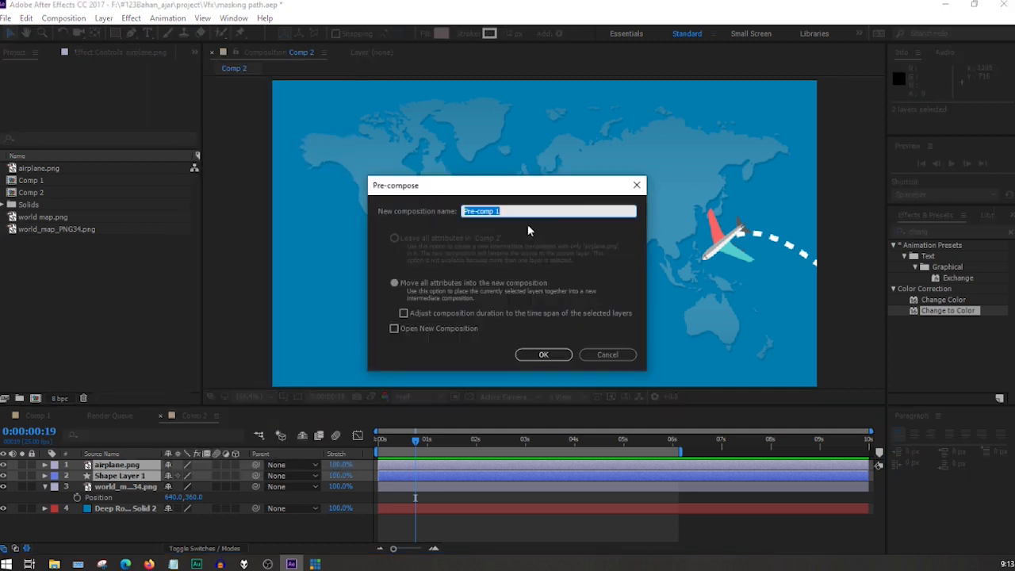
text(pesawat)
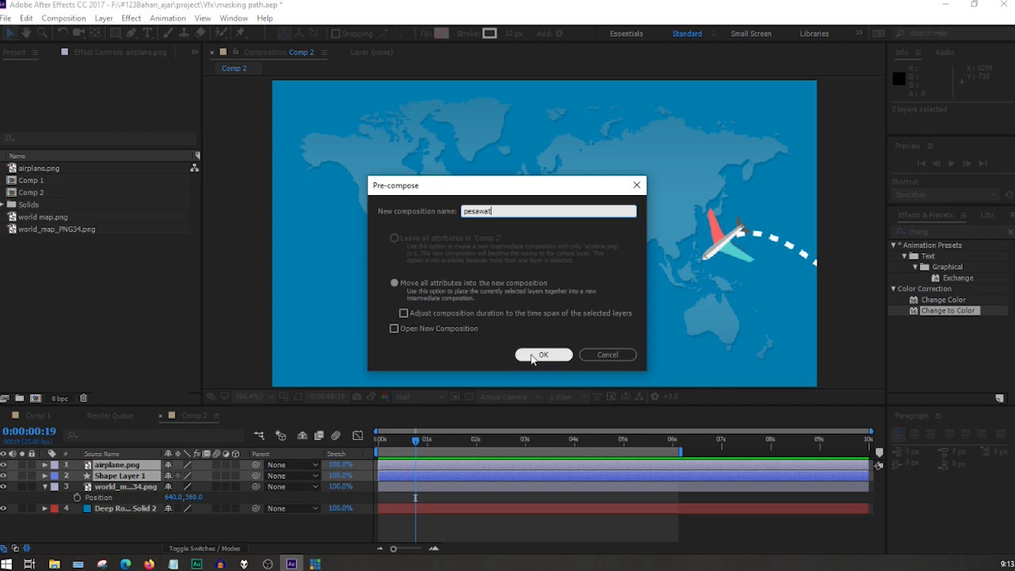
click(538, 355)
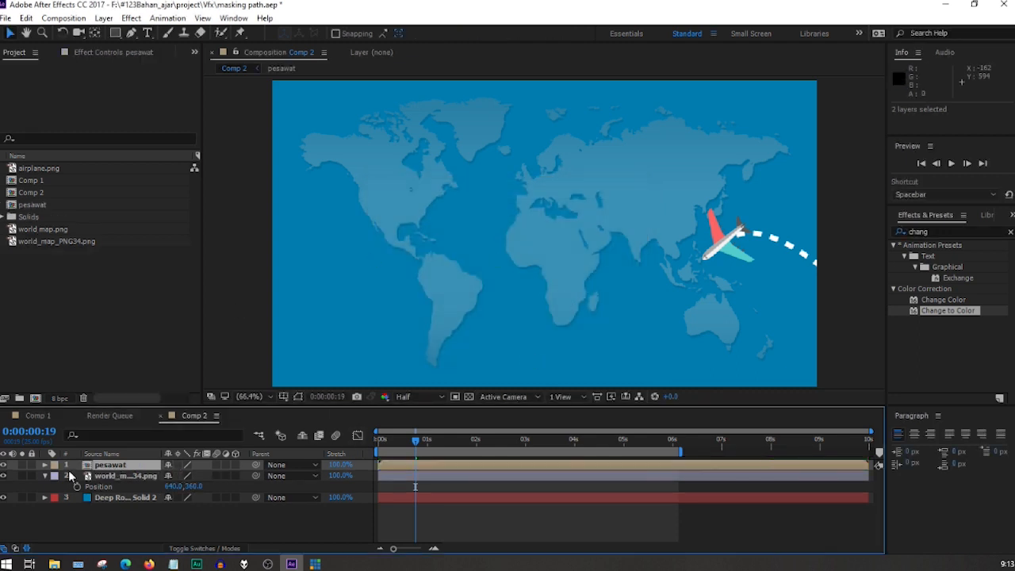
Toggle the pesawat layer's visibility off and on, play back the work area from the start, and scrub to 0:00:00:16.
click(4, 465)
click(3, 465)
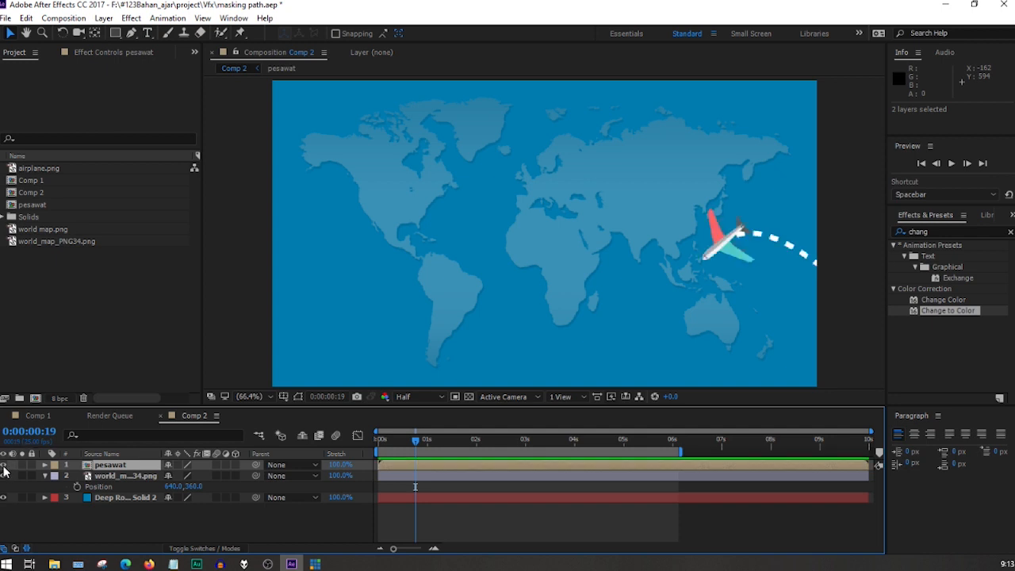
drag(411, 447, 353, 446)
key(space)
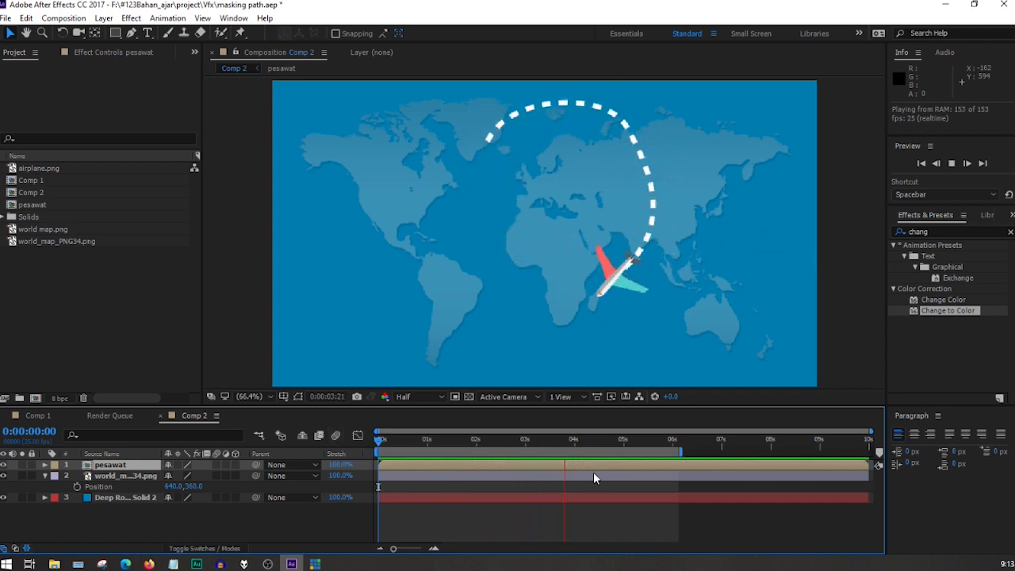
key(space)
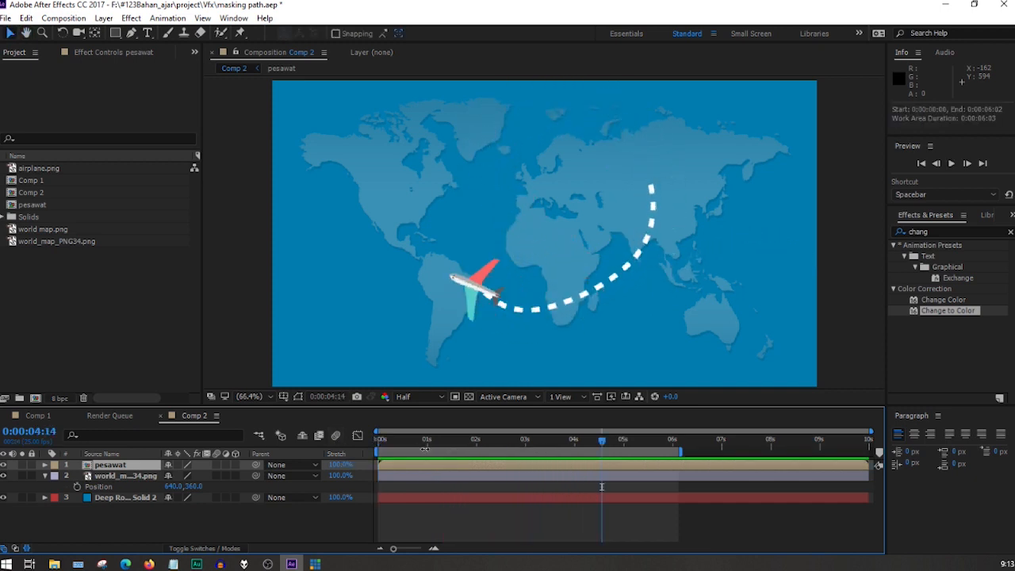
mouse_move(426, 444)
mouse_down()
mouse_move(349, 449)
mouse_move(409, 446)
mouse_up()
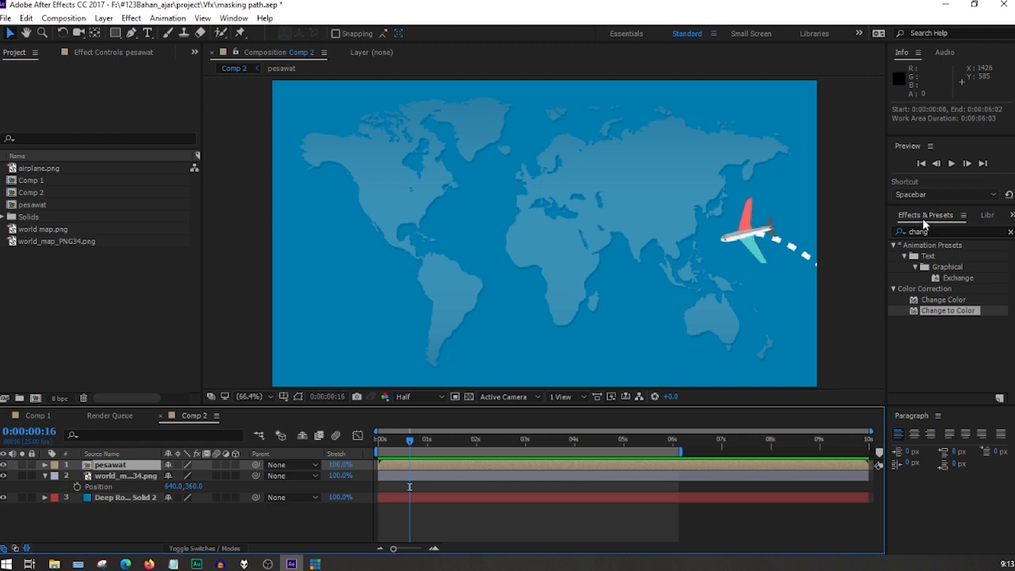
Search the effects for "drop" and apply the Drop Shadow effect to the pesawat layer.
click(233, 19)
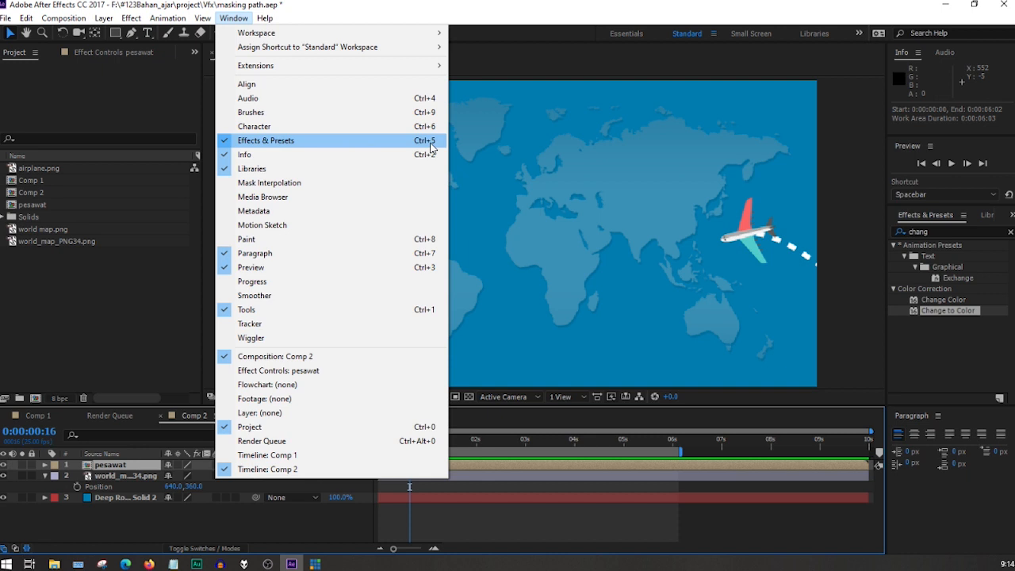
click(960, 332)
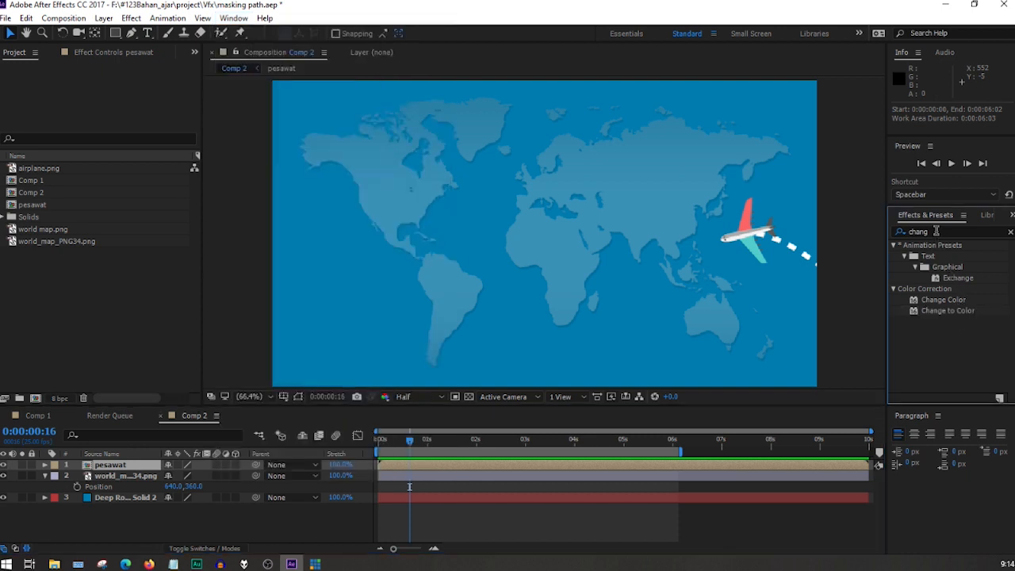
click(917, 231)
text(drop)
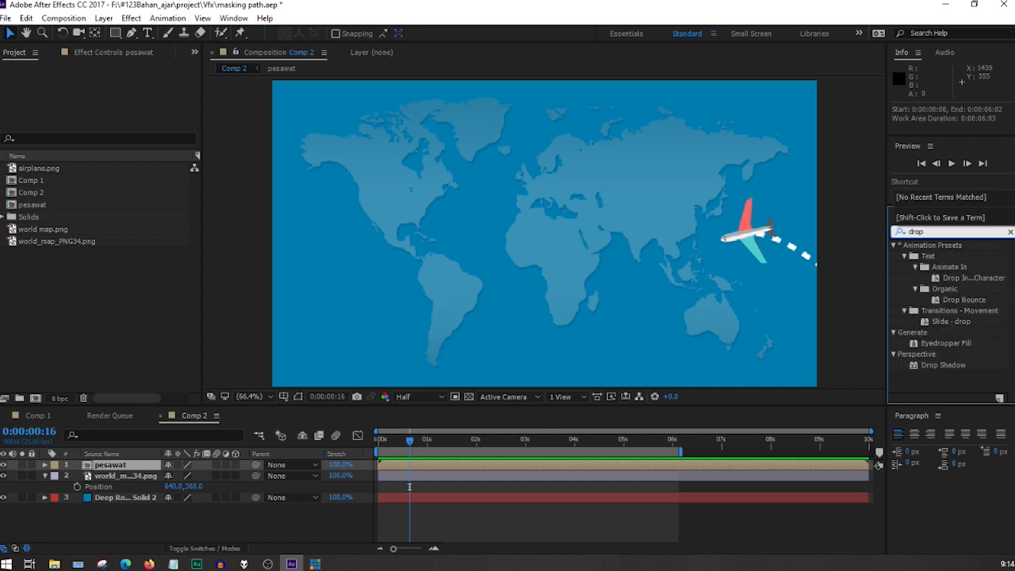
click(934, 365)
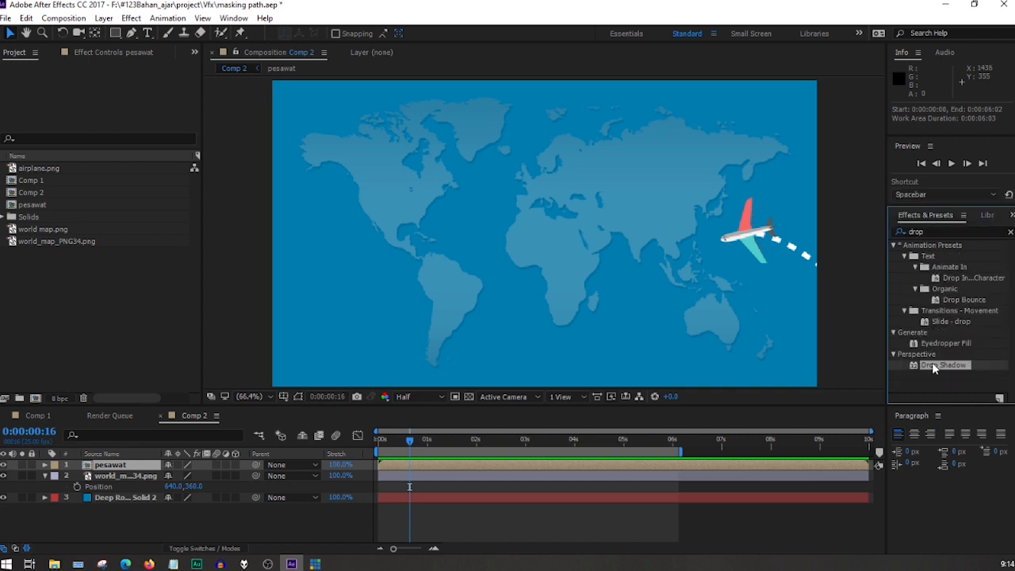
drag(916, 372, 111, 468)
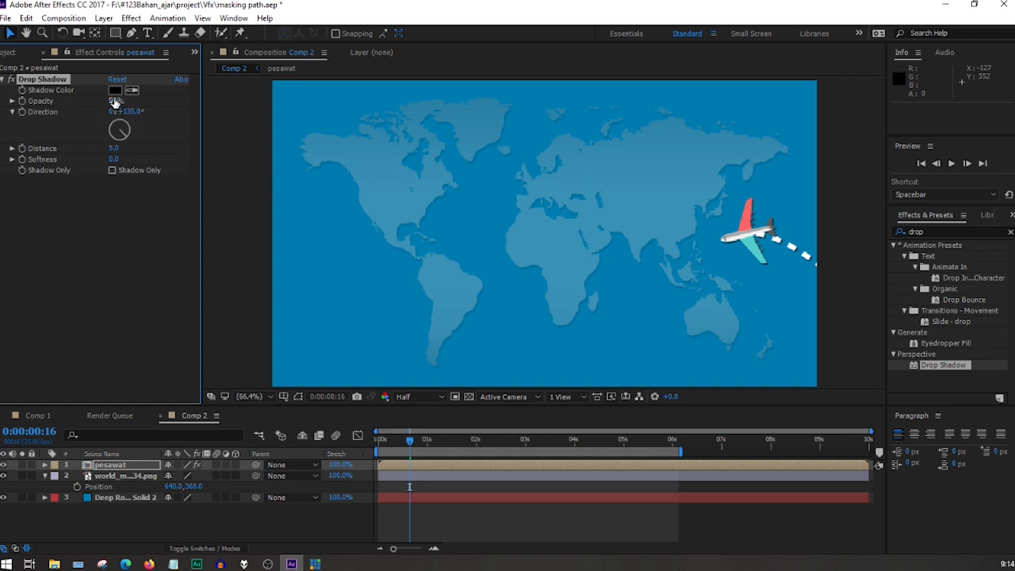
Set the Drop Shadow to 26% opacity, direction 188°, distance 27 and softness 11, and play back Comp 2 from the start to 0:00:05:03.
drag(125, 133, 47, 171)
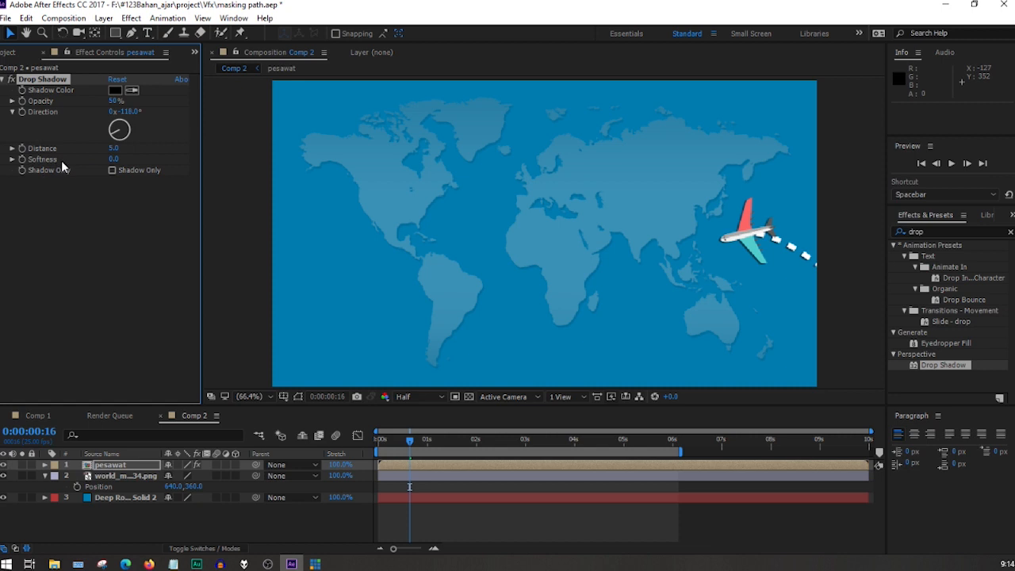
drag(113, 148, 133, 162)
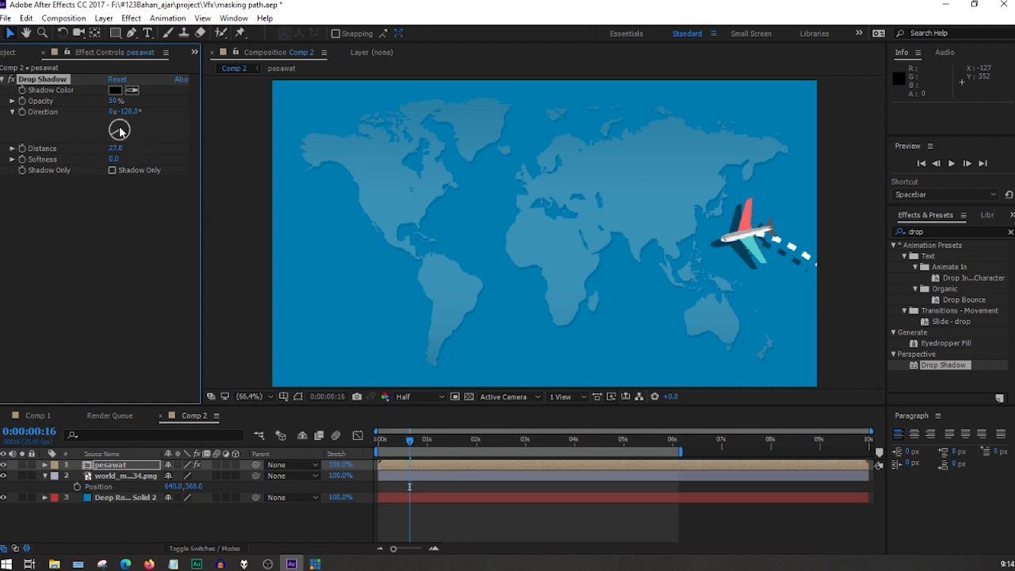
drag(112, 129, 110, 199)
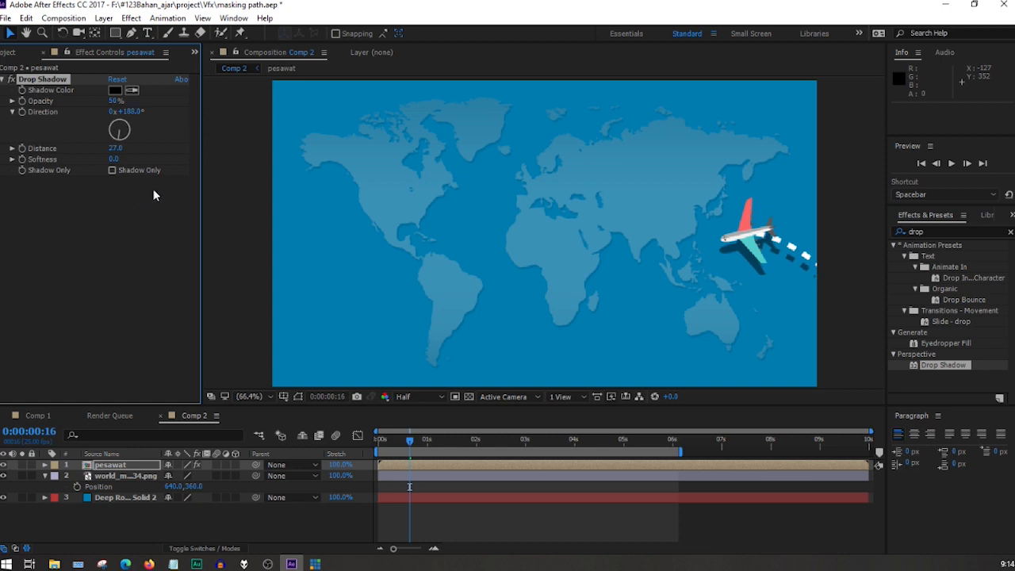
mouse_move(140, 160)
mouse_down()
mouse_move(219, 159)
mouse_move(144, 171)
mouse_up()
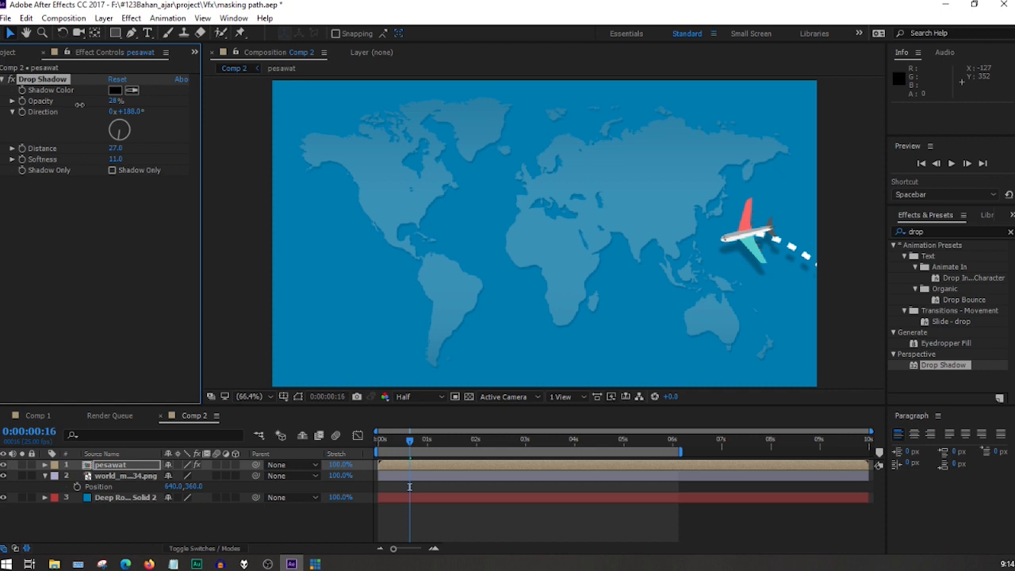
drag(409, 442, 343, 447)
key(space)
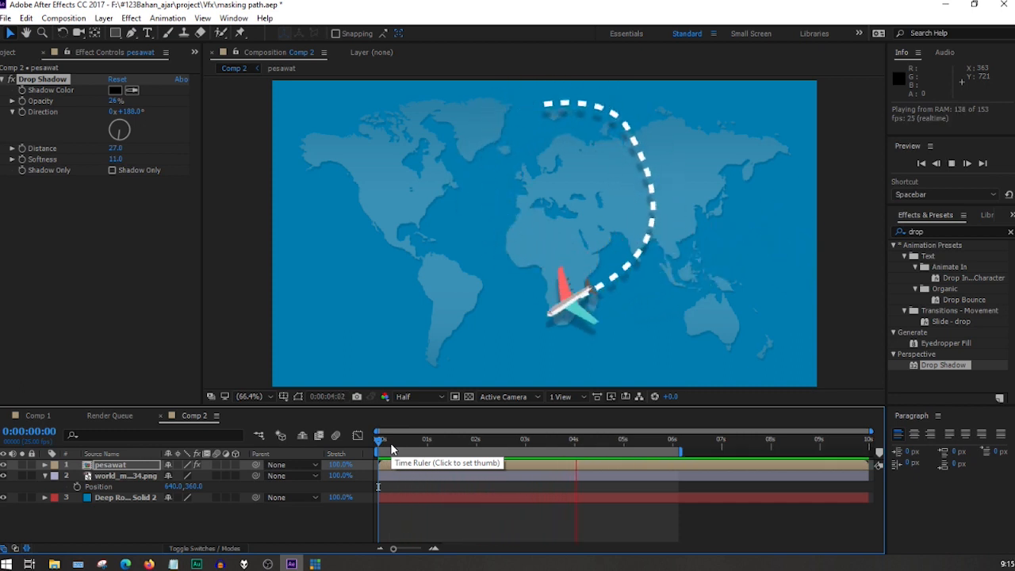
key(space)
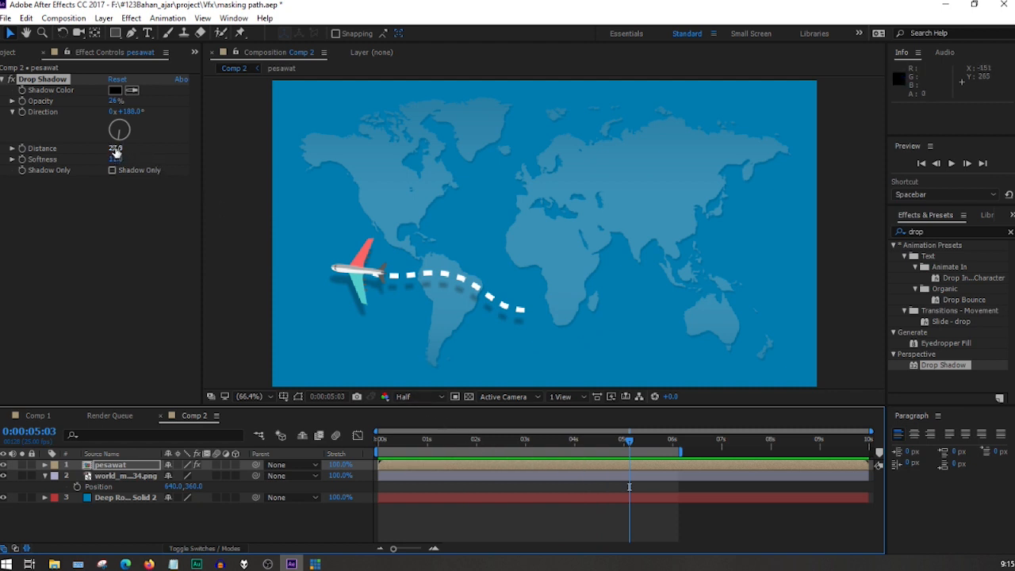
Set the pesawat Drop Shadow's distance to 38 and direction to 197°, and play back Comp 2 from the start.
mouse_move(115, 148)
mouse_down()
mouse_move(136, 147)
mouse_move(103, 148)
mouse_move(142, 131)
mouse_move(94, 142)
mouse_move(109, 163)
mouse_up()
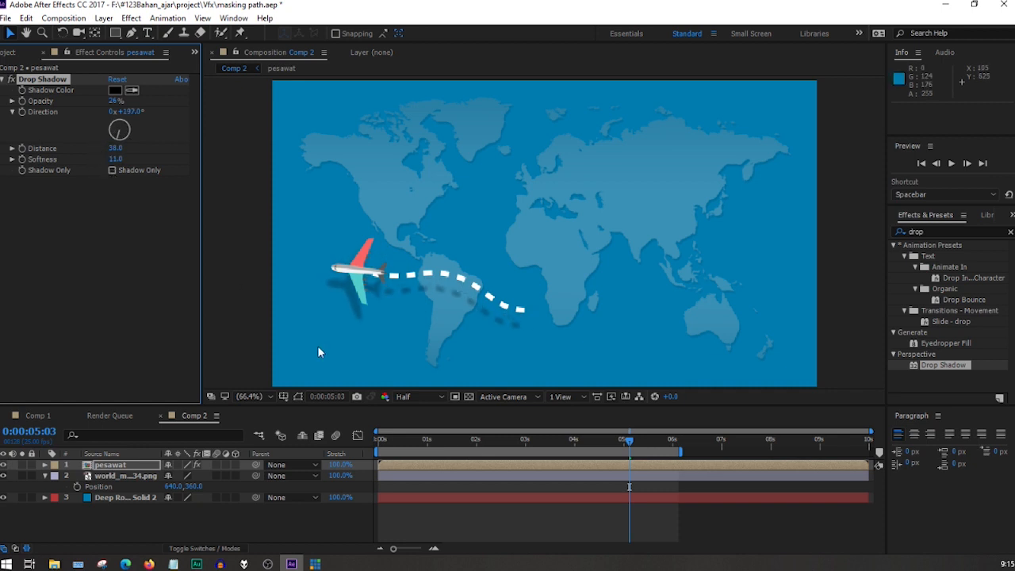
drag(446, 450, 366, 444)
key(space)
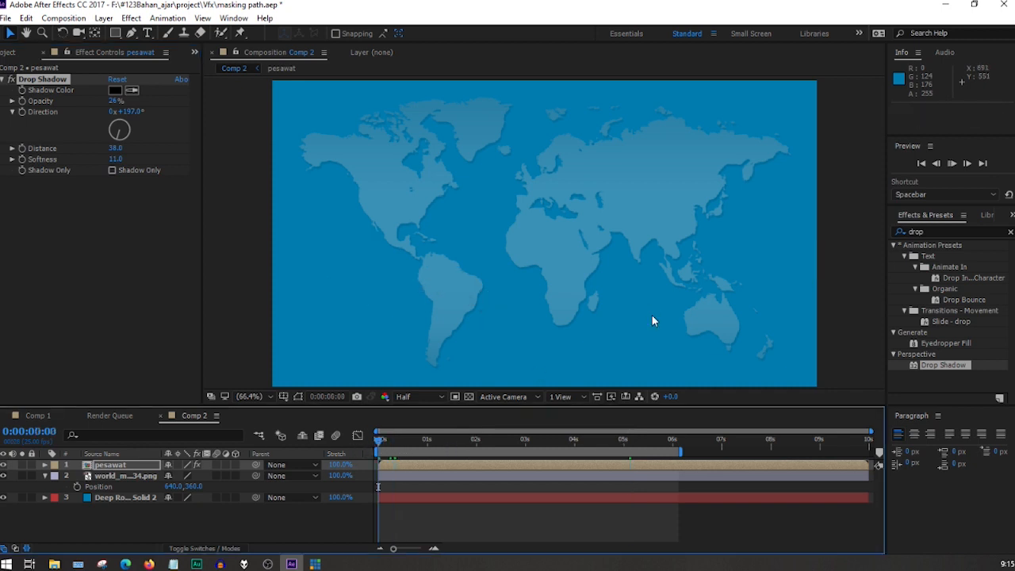